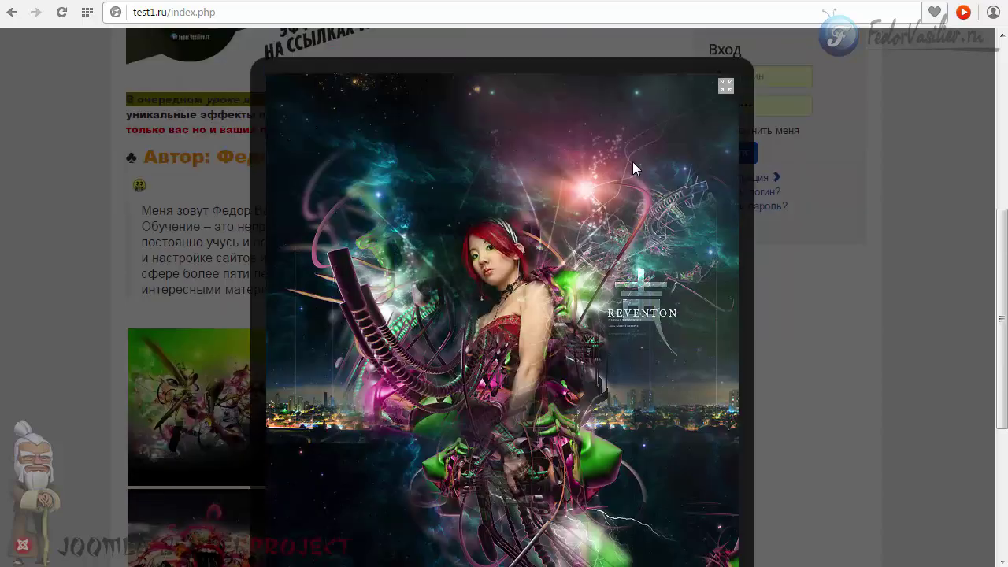
Examine the demo photo gallery by enlarging pictures in the lightbox, switching between its thumbnails and reopening it from another picture
left_click(720, 89)
scroll(567, 181, "down", 3)
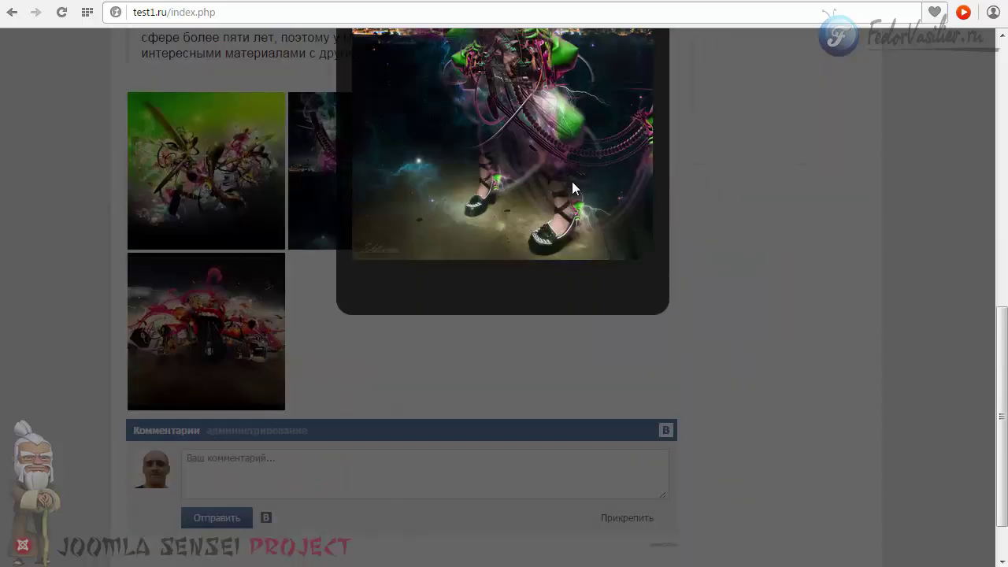
scroll(572, 181, "up", 3)
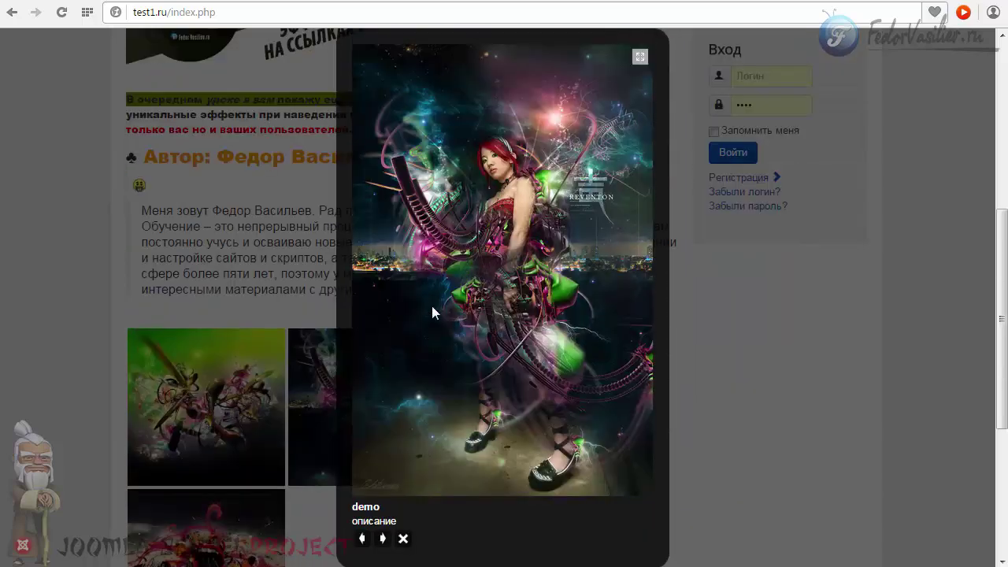
mouse_move(380, 465)
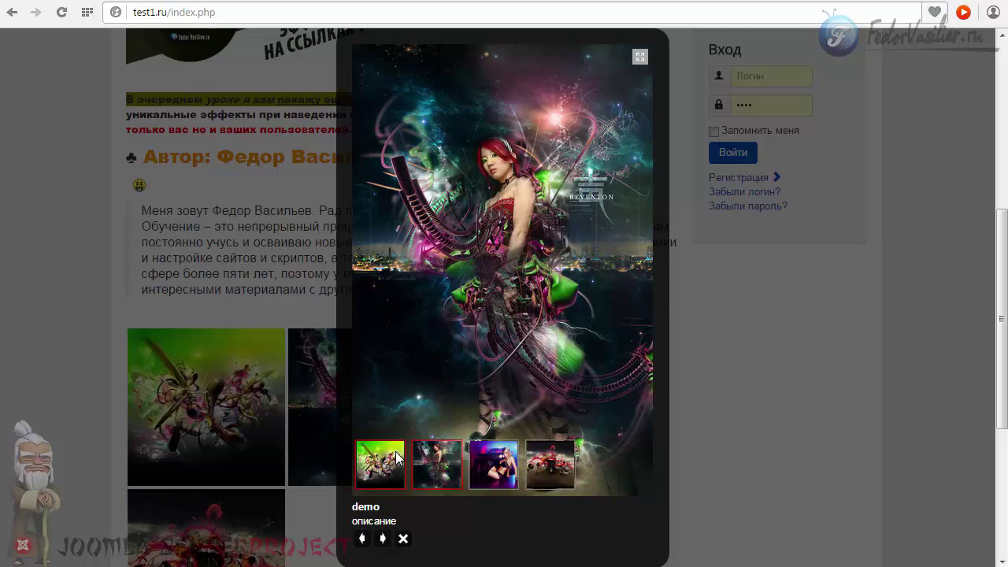
left_click(488, 466)
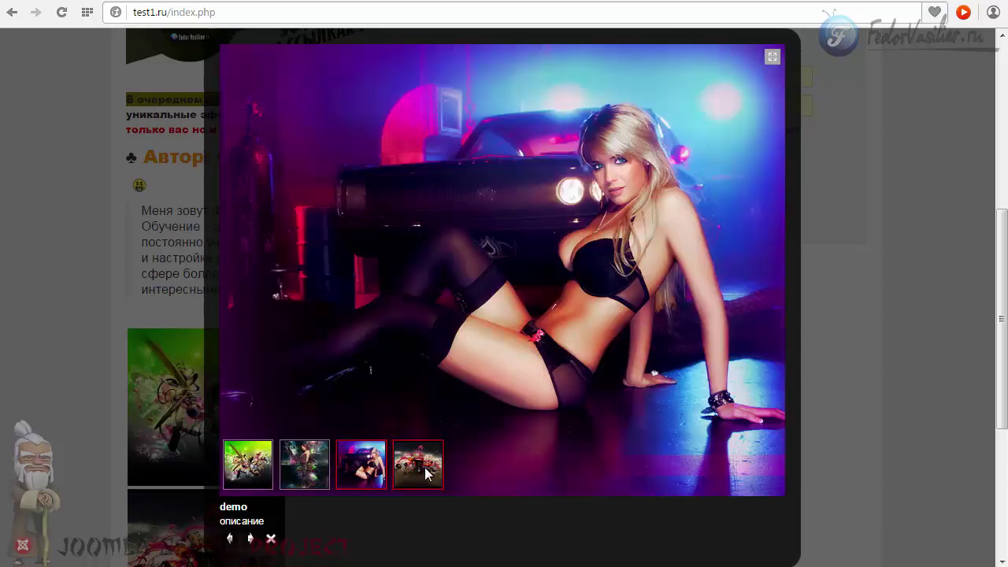
left_click(425, 467)
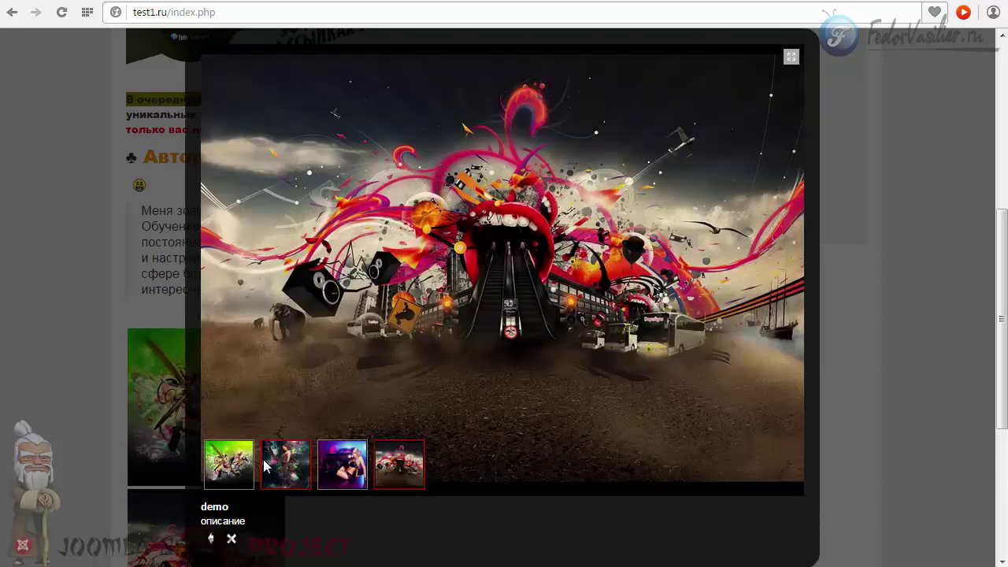
left_click(216, 464)
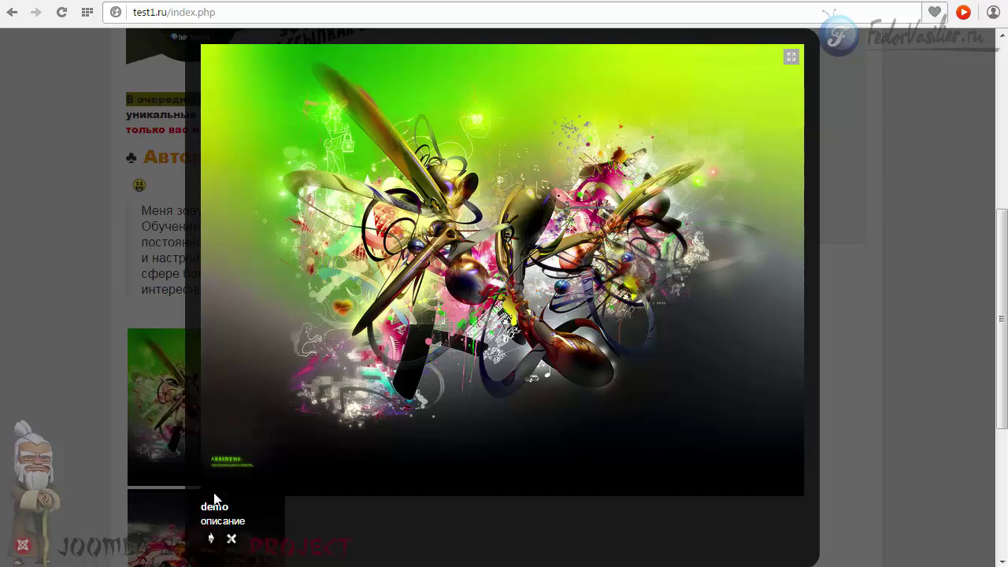
left_click(232, 540)
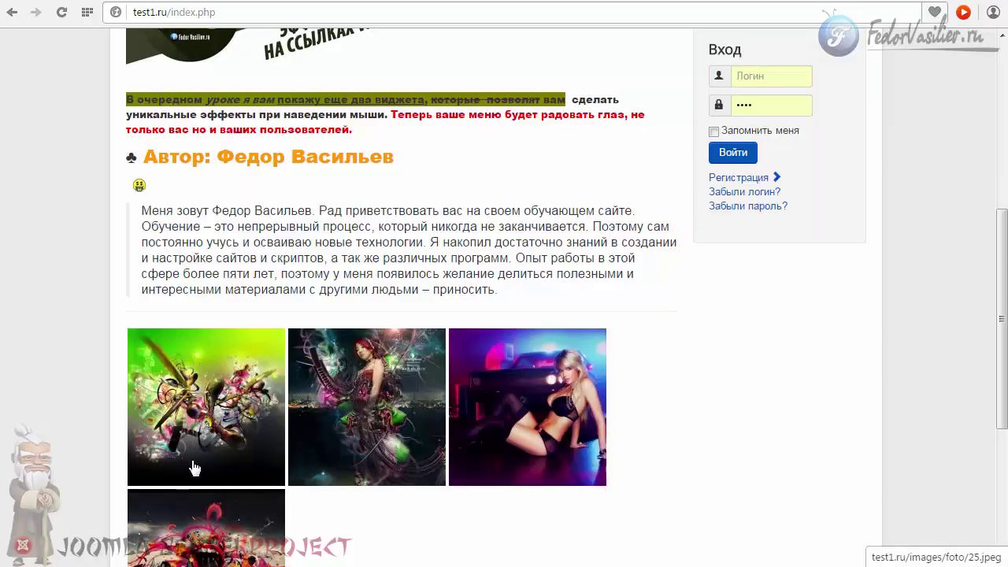
left_click(473, 397)
left_click(712, 77)
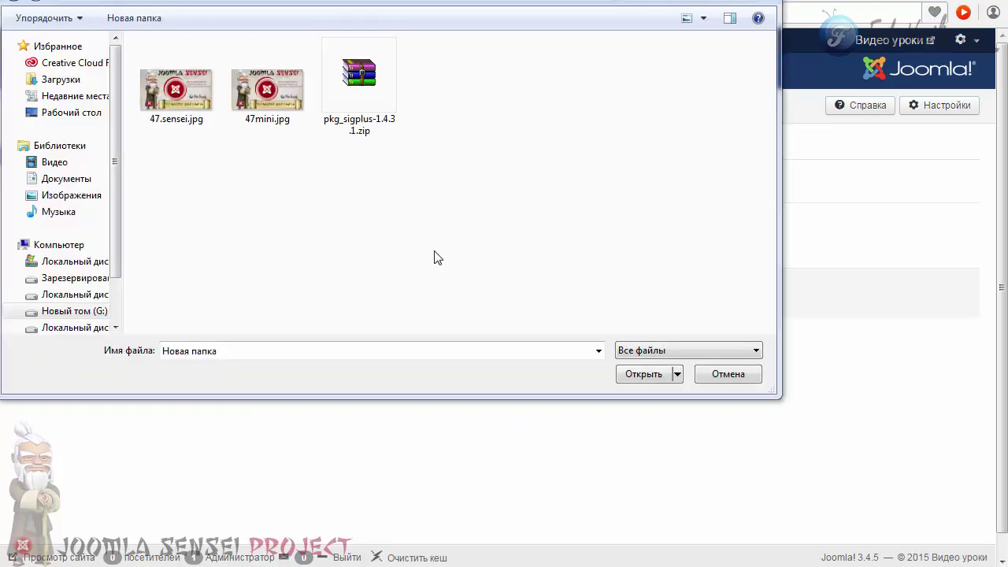
Upload and install the extension package pkg_sigplus-1.4.3.1.zip
left_click(359, 78)
left_click(639, 378)
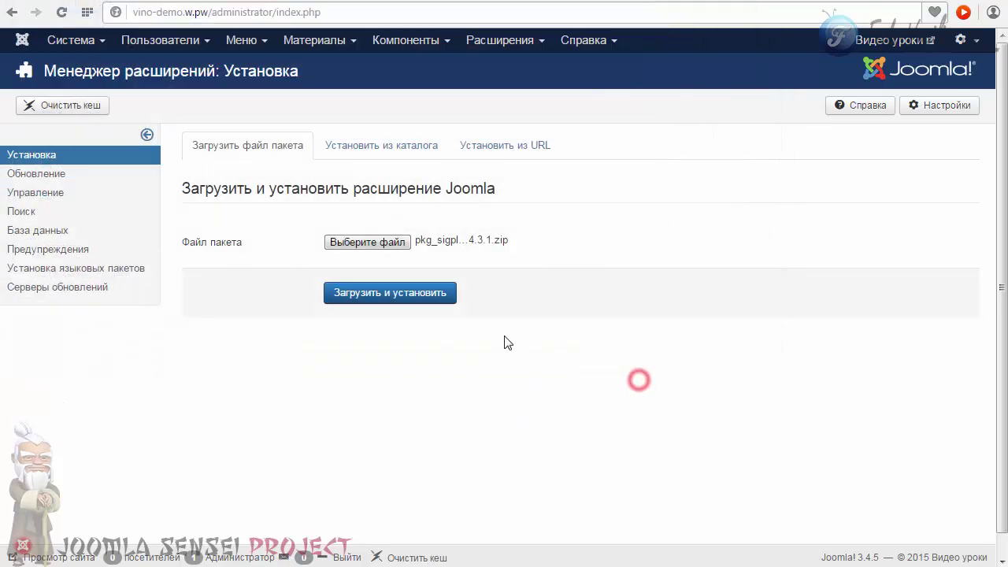
left_click(428, 294)
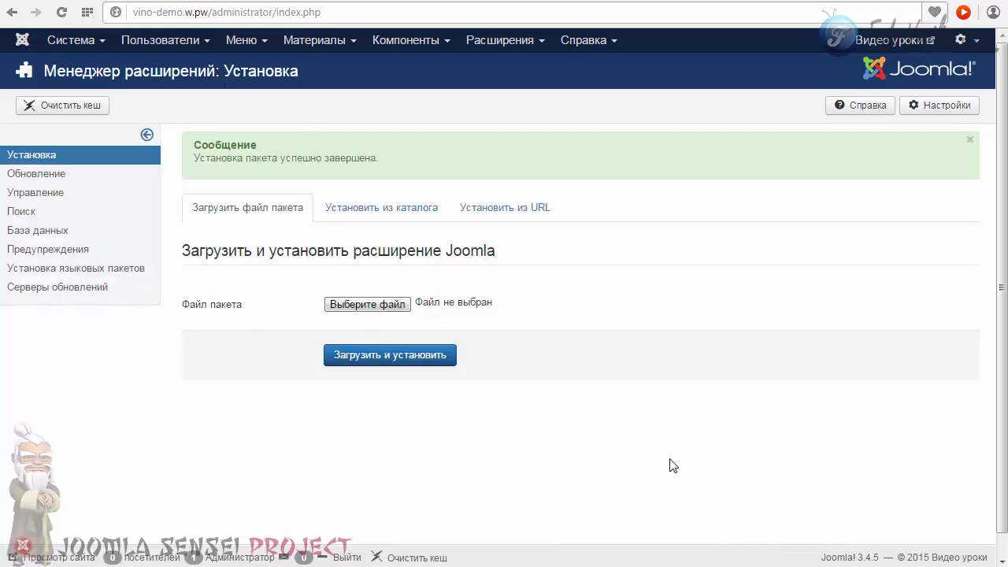
Open the plugin manager and sort the plugins by ID in descending order
left_click(501, 43)
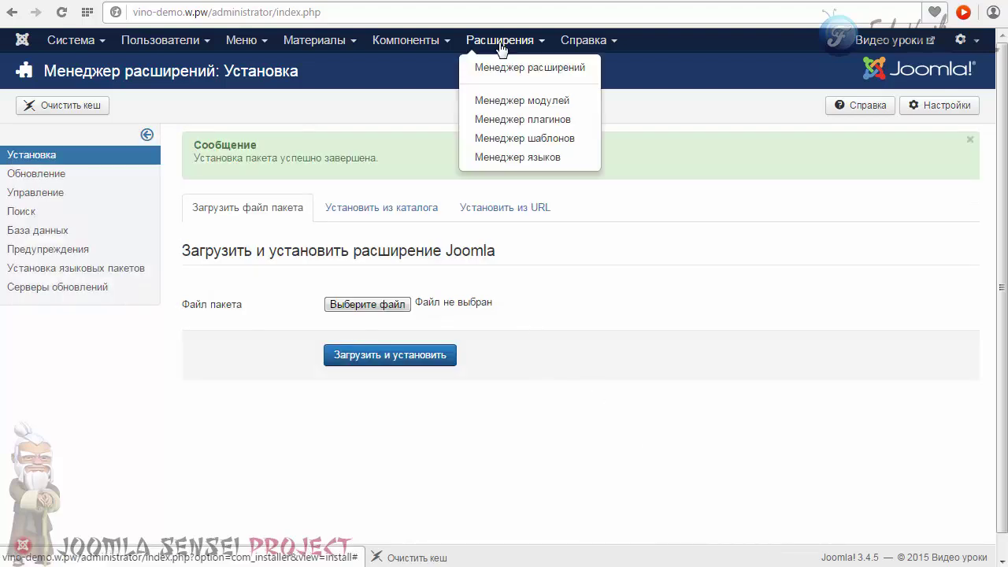
left_click(507, 119)
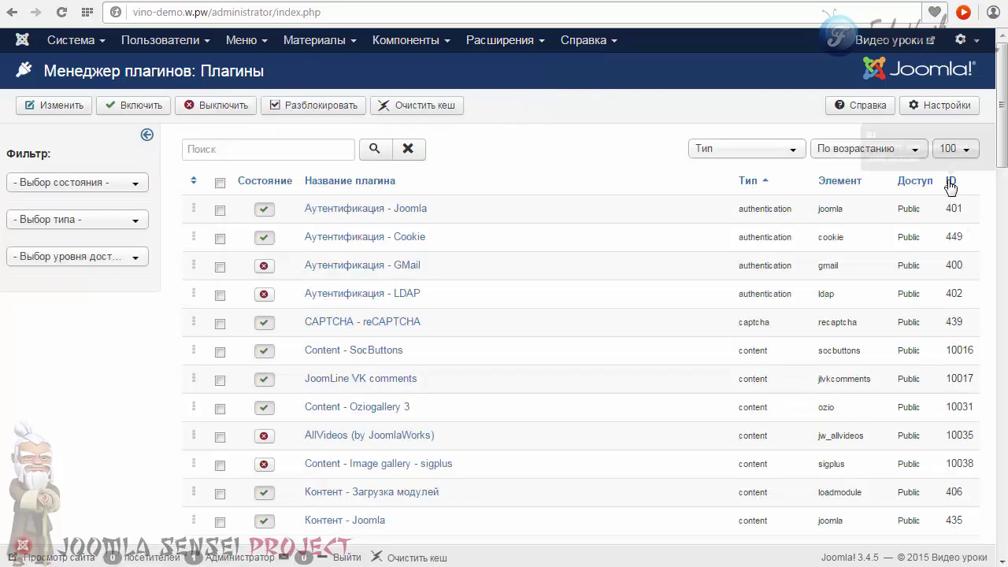
left_click(951, 183)
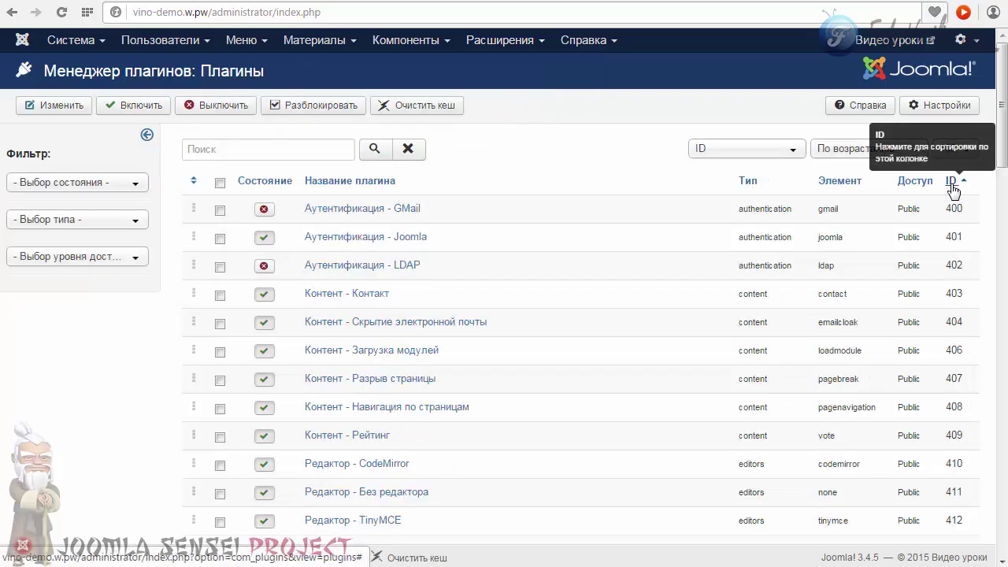
left_click(951, 183)
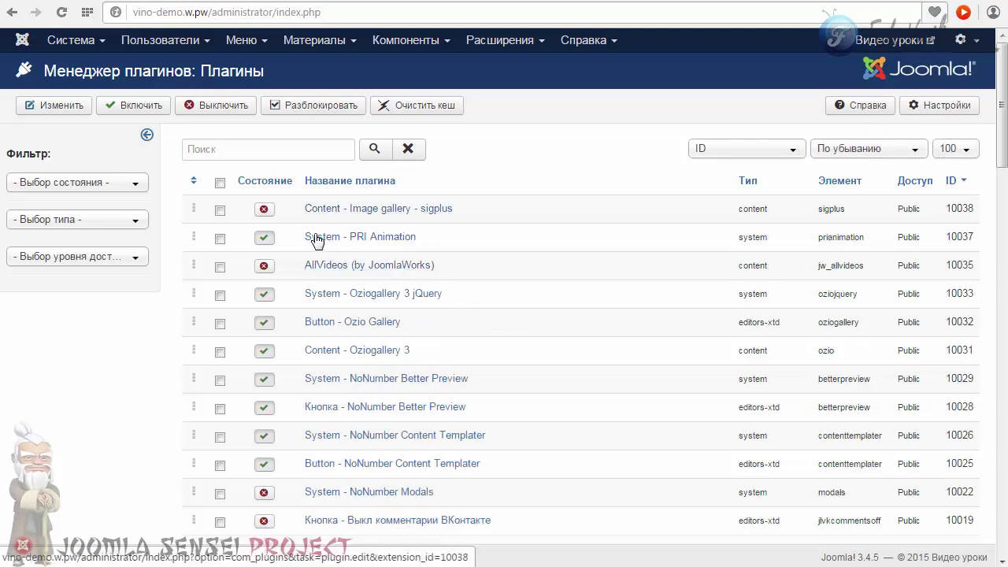
Open the plugin Content - Image gallery - sigplus and set its state to Включено
left_click(377, 208)
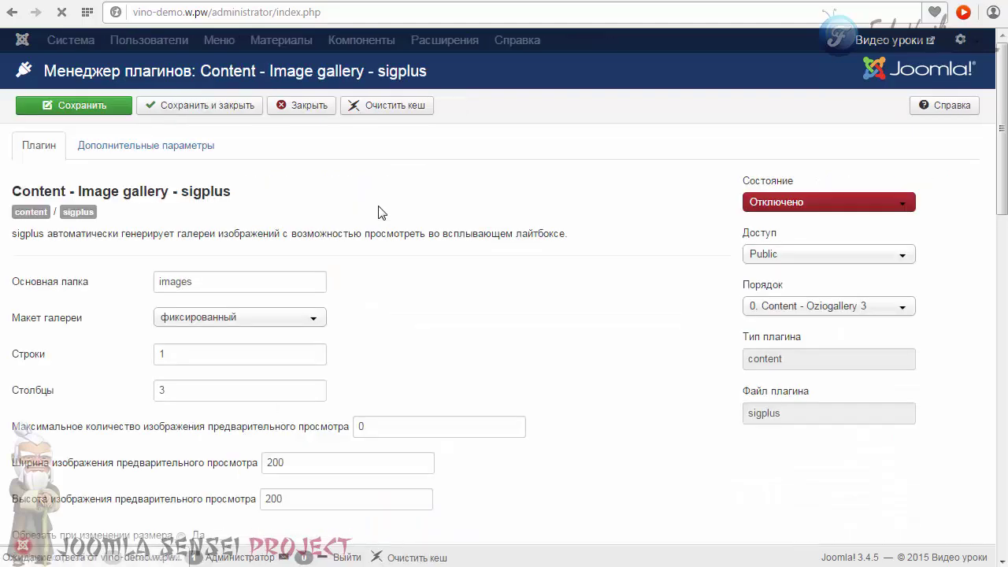
left_click(883, 208)
left_click(817, 220)
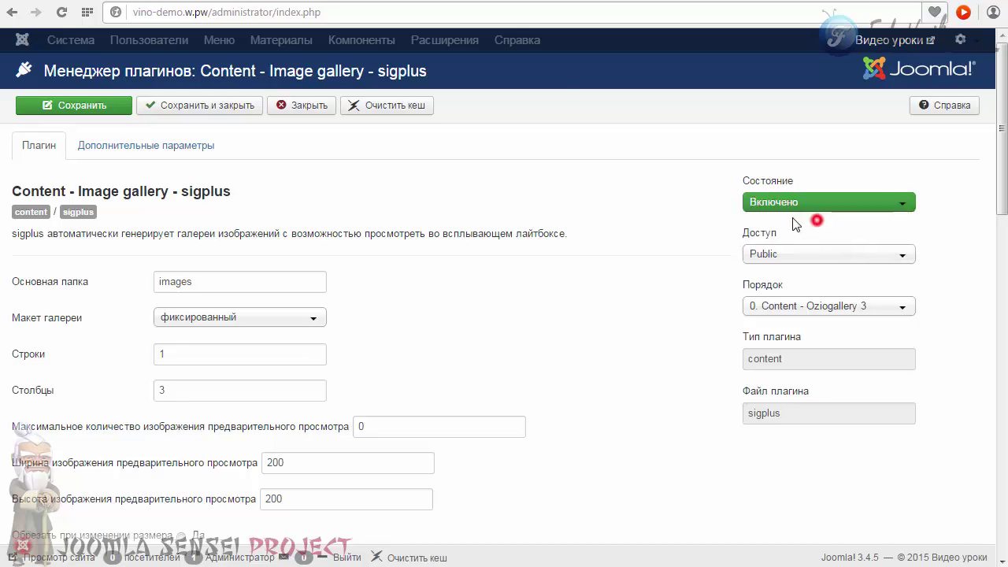
Review the sigplus gallery, alignment, lightbox and slider settings, and save and close the plugin
scroll(817, 220, "down", 5)
scroll(984, 357, "down", 7)
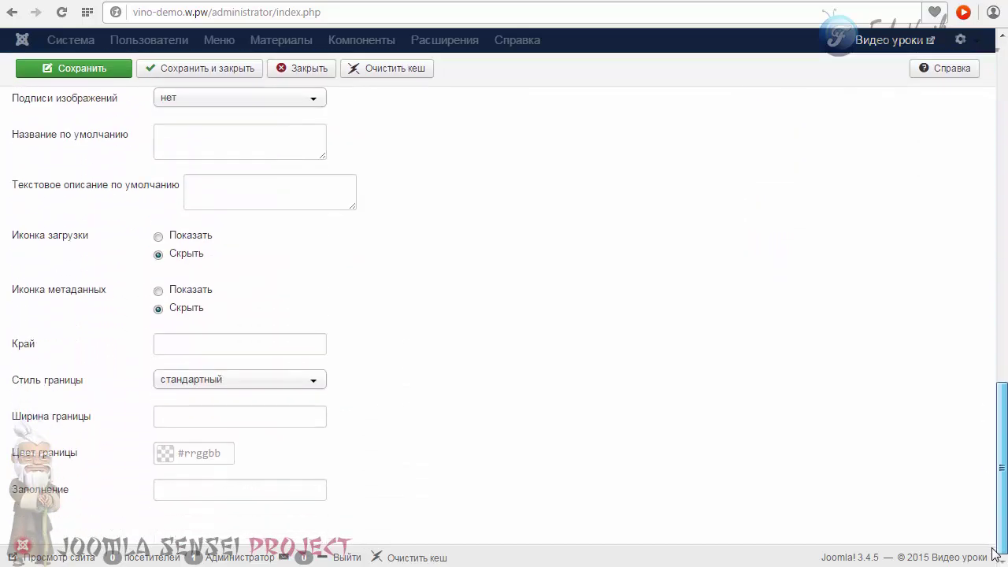
scroll(983, 446, "up", 12)
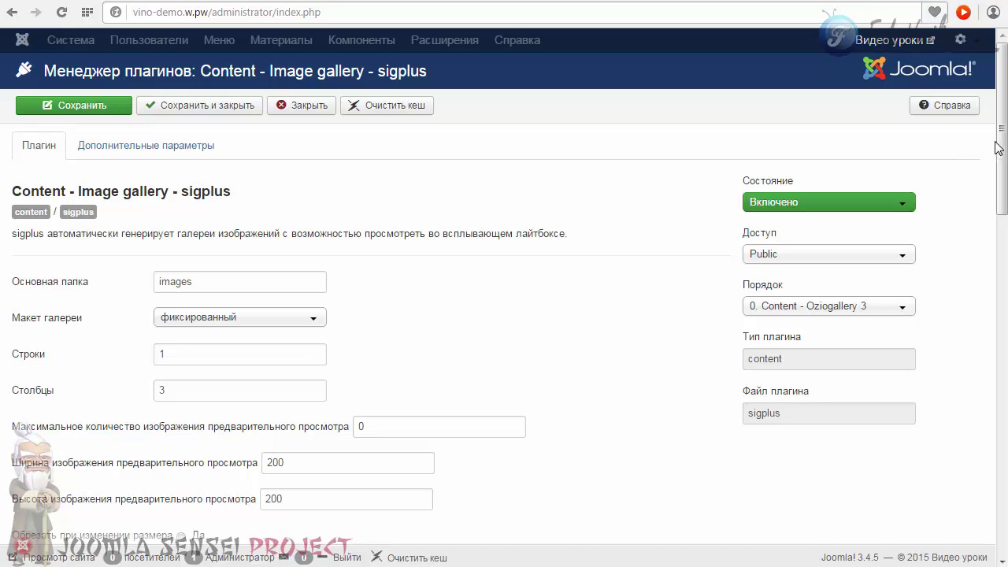
left_click_drag(999, 142, 402, 273)
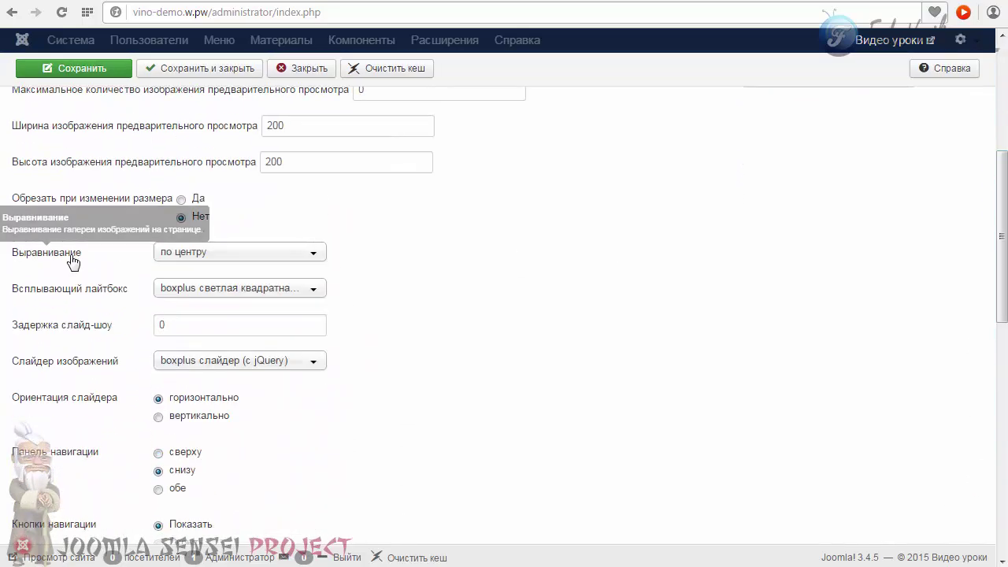
mouse_move(75, 297)
mouse_move(82, 335)
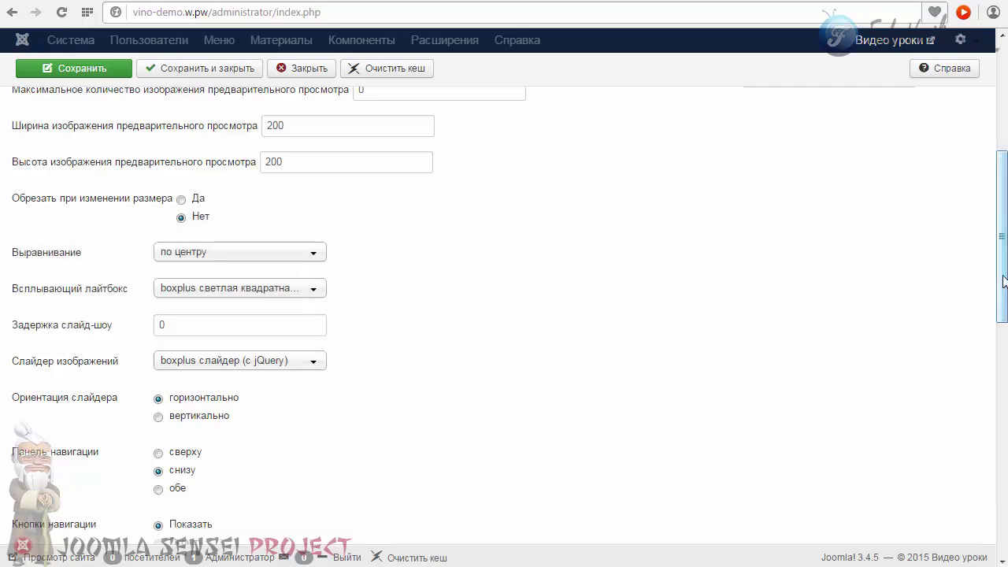
left_click_drag(1003, 284, 1001, 199)
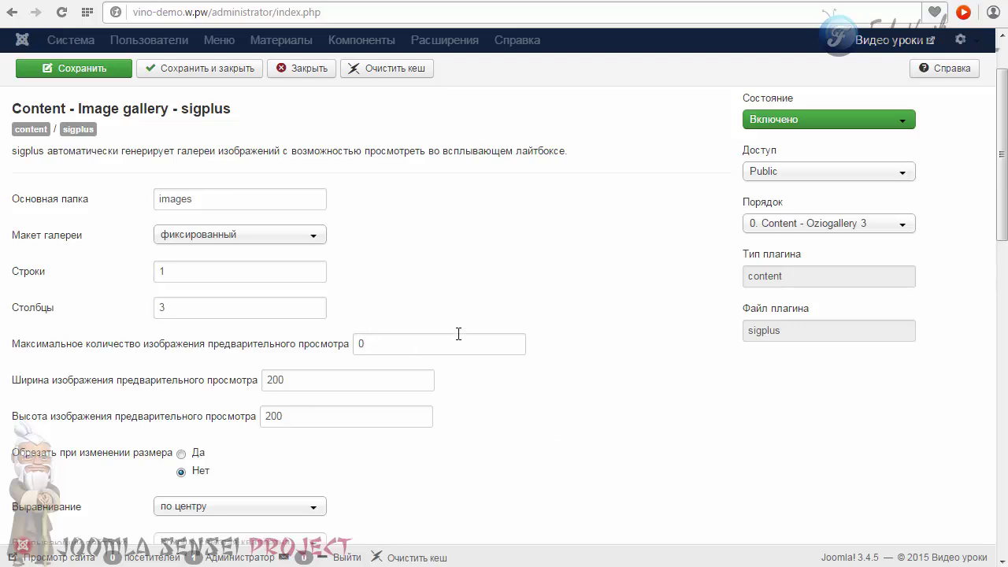
scroll(988, 244, "up", 1)
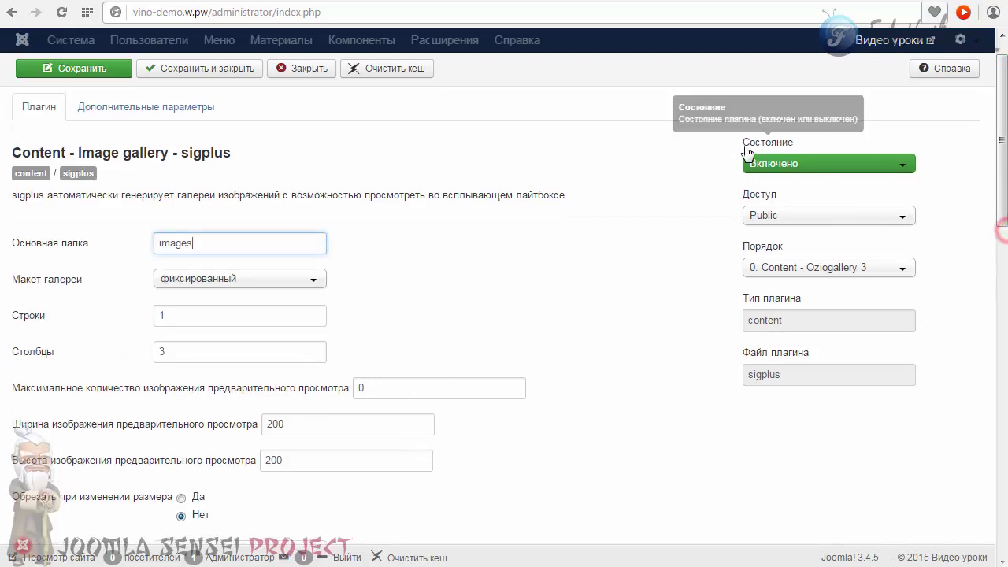
left_click(184, 69)
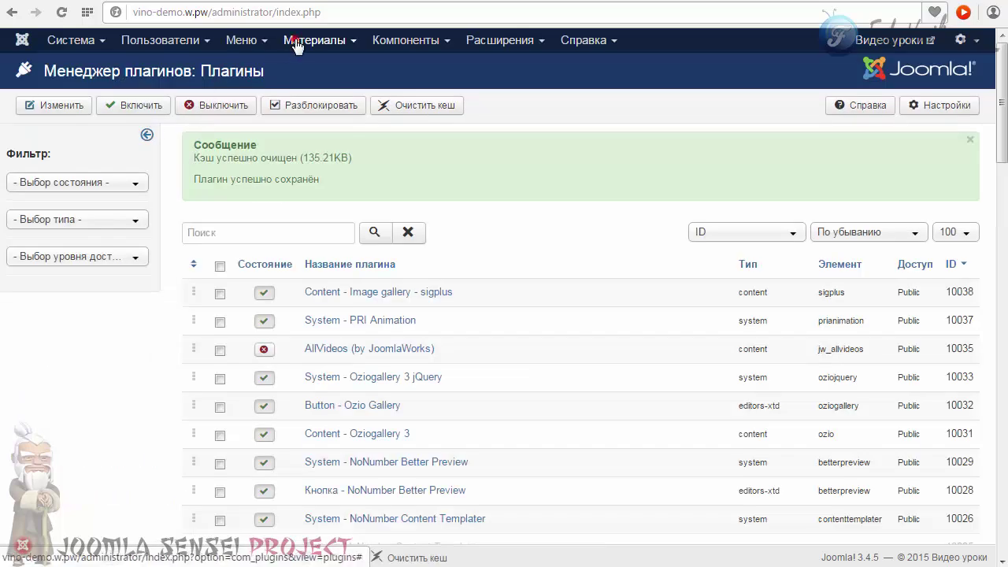
Open the article "Виджеты эффекты на ссылках V.4 в Adobe Muse" from the article manager for editing
left_click(296, 44)
left_click(302, 68)
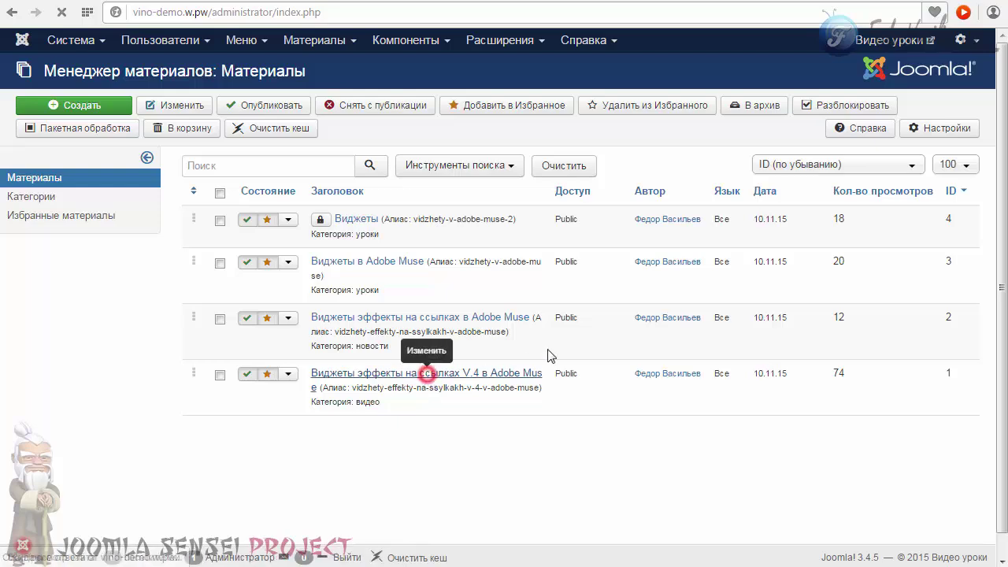
left_click(426, 379)
scroll(560, 394, "down", 5)
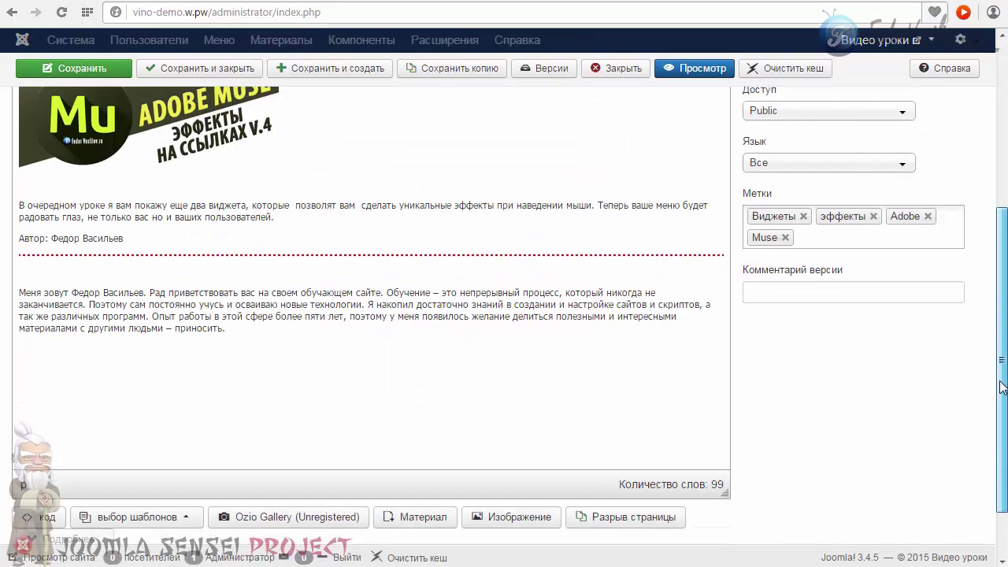
Look through the image folders available for insertion, including foto, and close the article without inserting an image
left_click(490, 520)
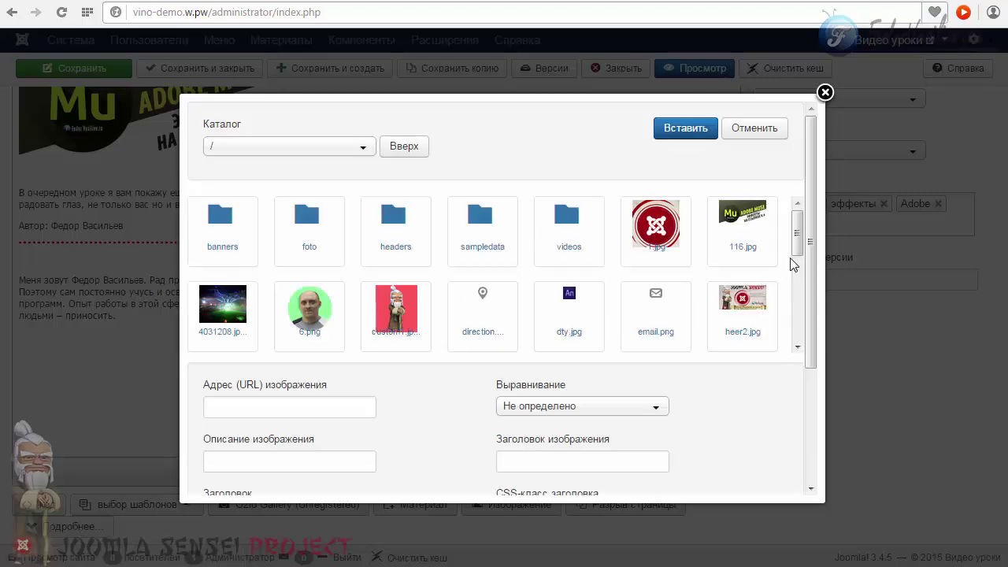
scroll(797, 244, "down", 3)
scroll(790, 242, "up", 3)
left_click(304, 221)
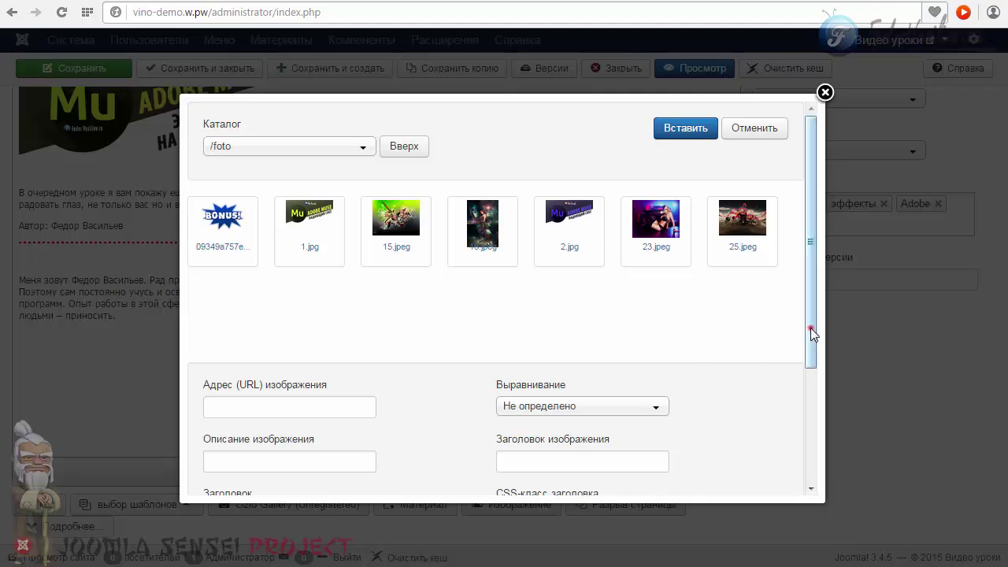
left_click_drag(811, 328, 804, 282)
left_click(763, 126)
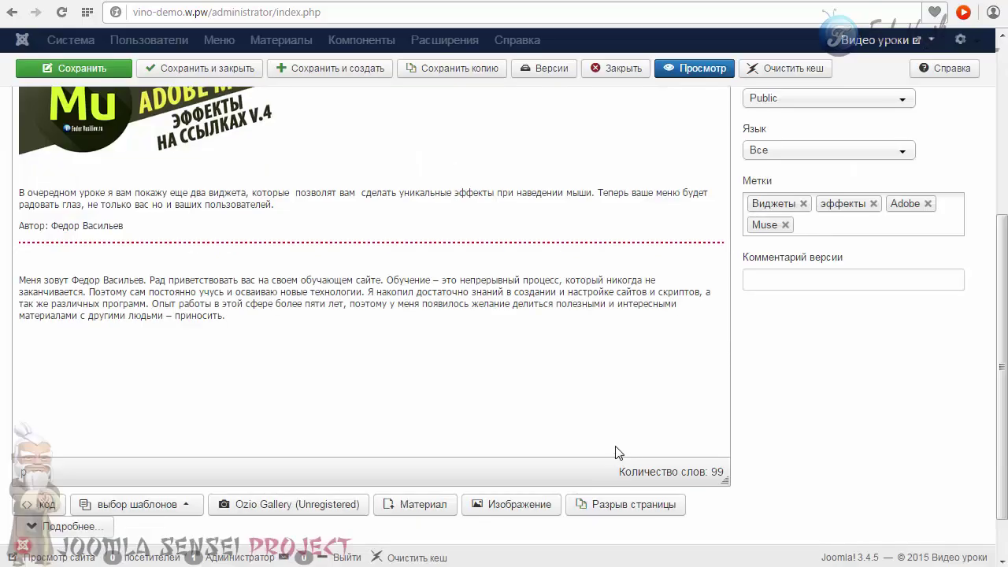
scroll(977, 343, "up", 3)
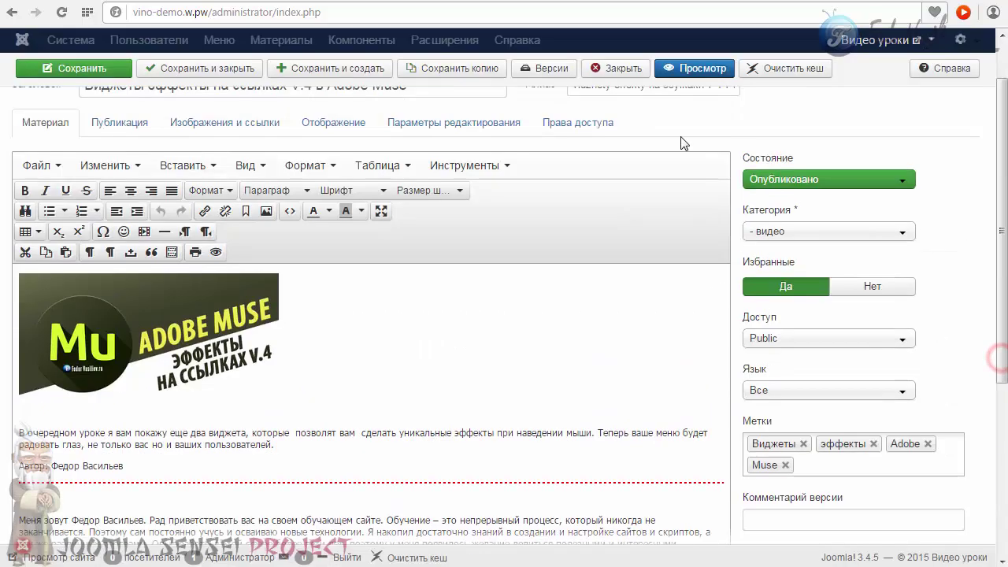
left_click(615, 77)
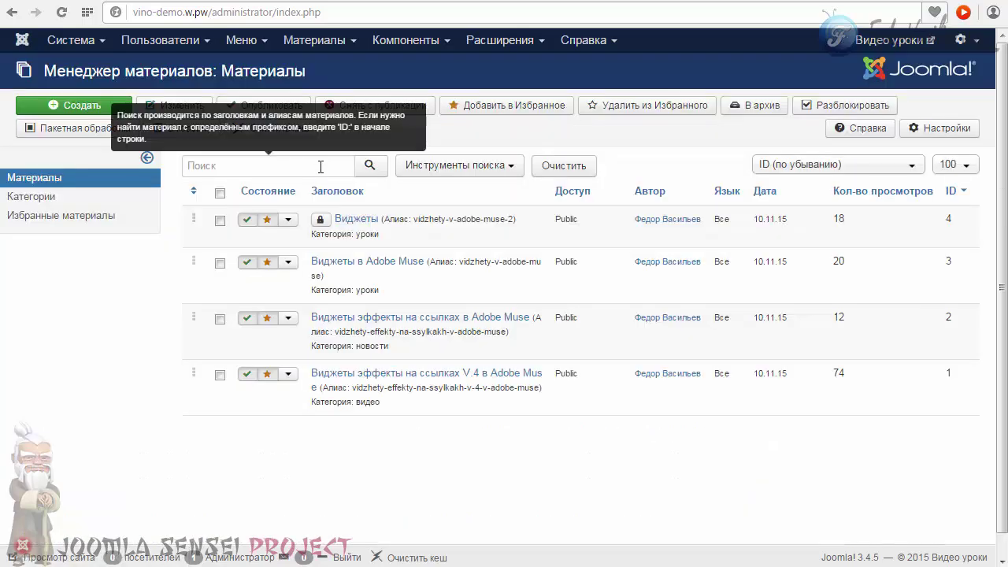
Open the media manager (Медиа-менеджер) from the article list
left_click(164, 39)
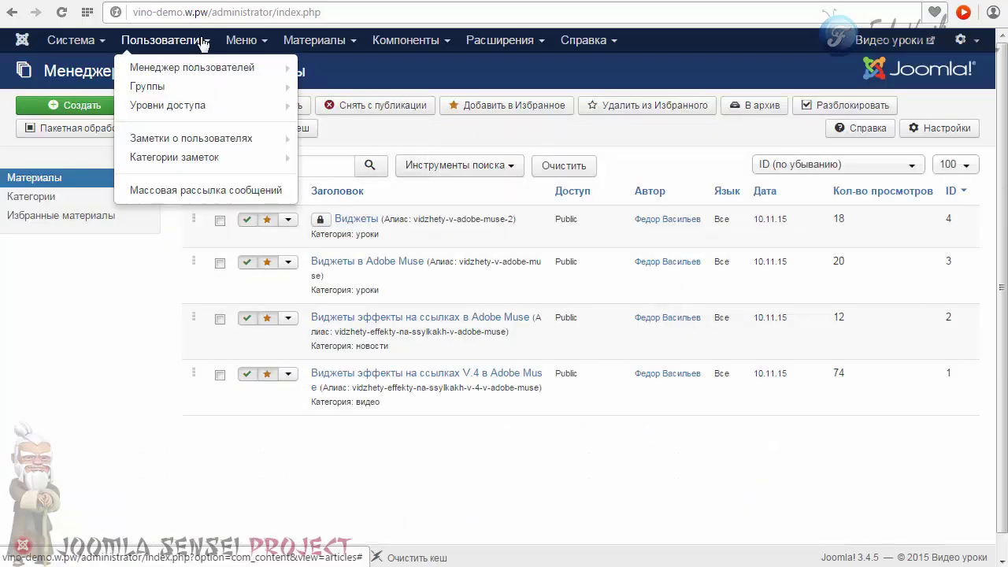
left_click(302, 48)
scroll(302, 51, "down", 1)
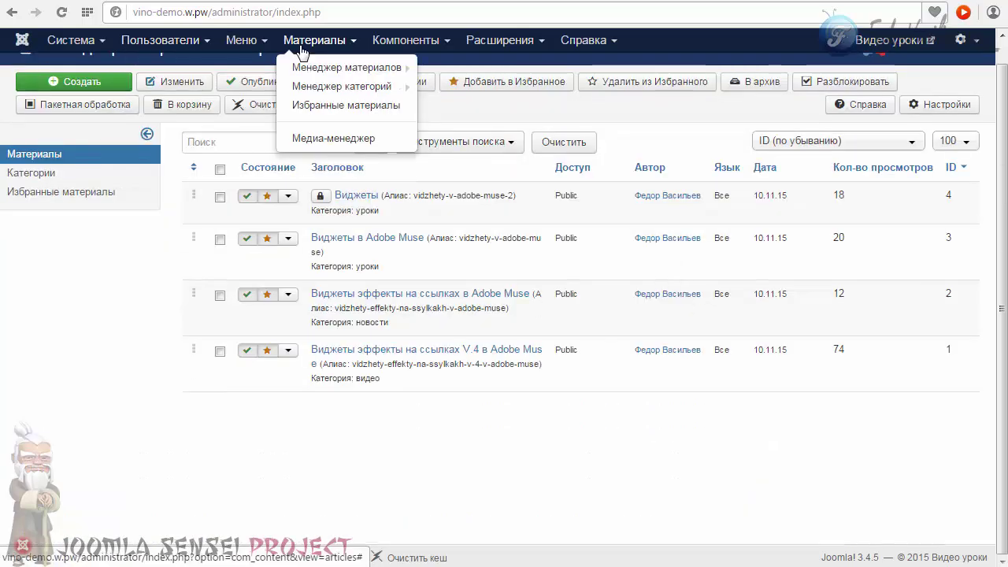
left_click(303, 138)
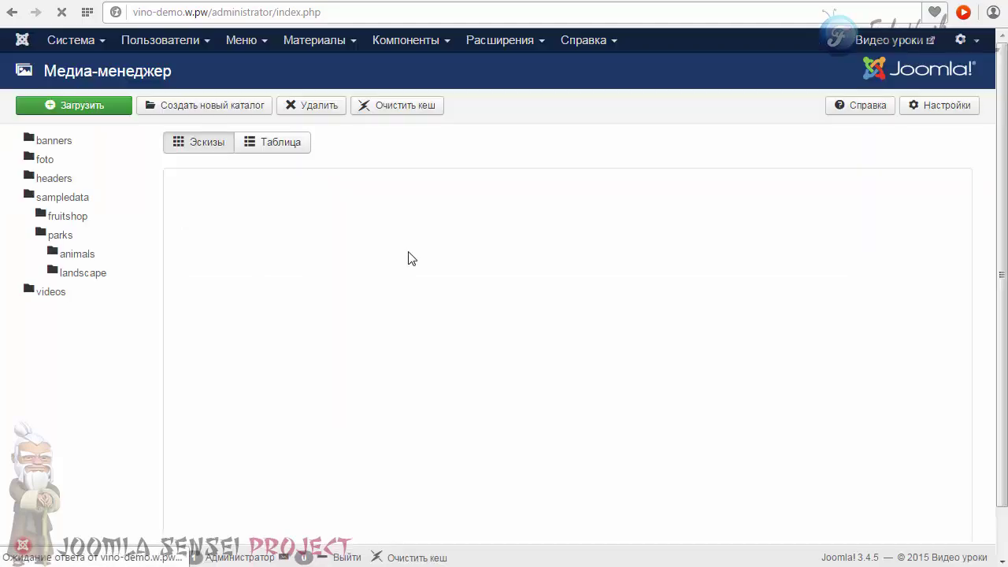
Create a folder named demo in the root of the images directory
left_click(178, 108)
left_click(378, 180)
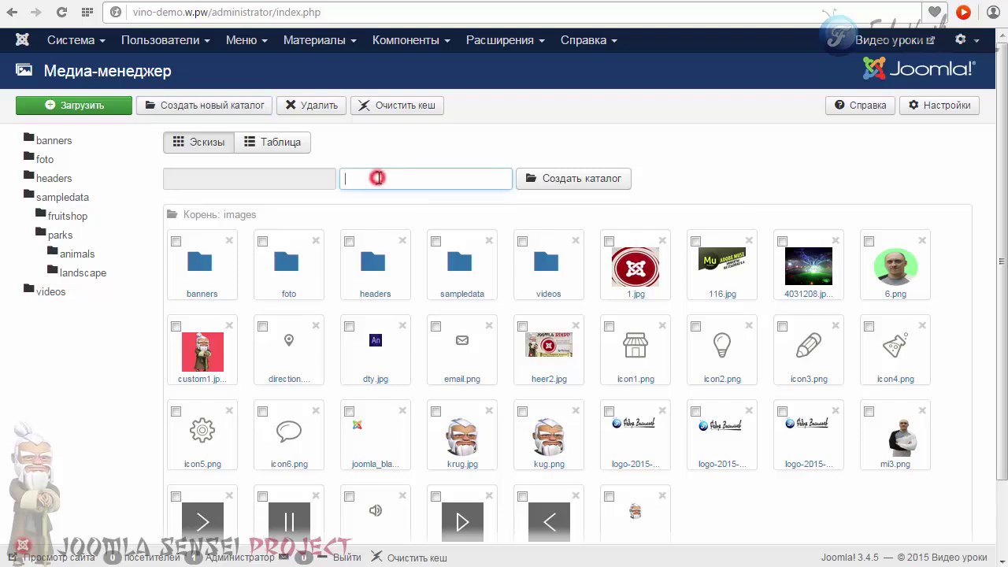
type("demo")
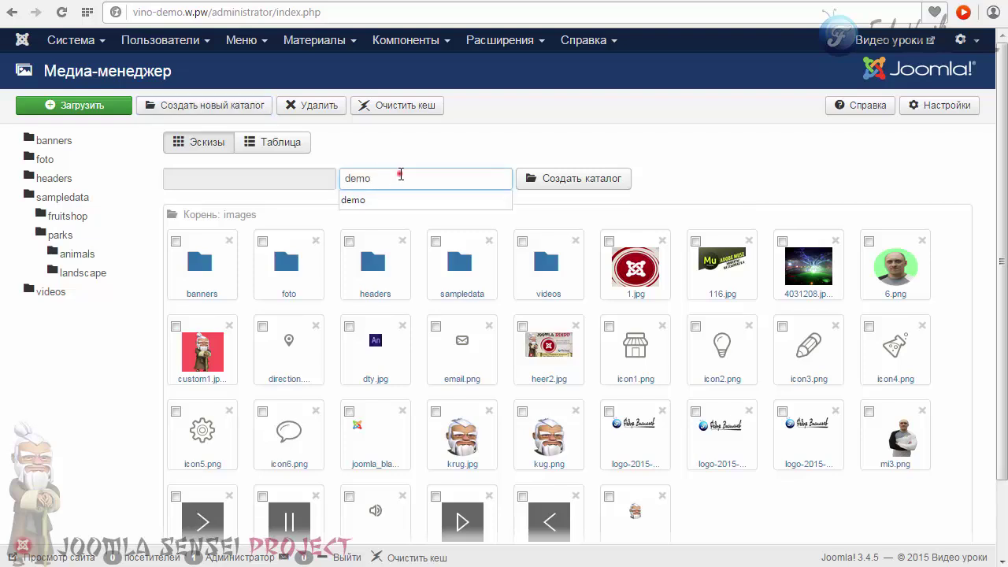
left_click(400, 175)
left_click(564, 179)
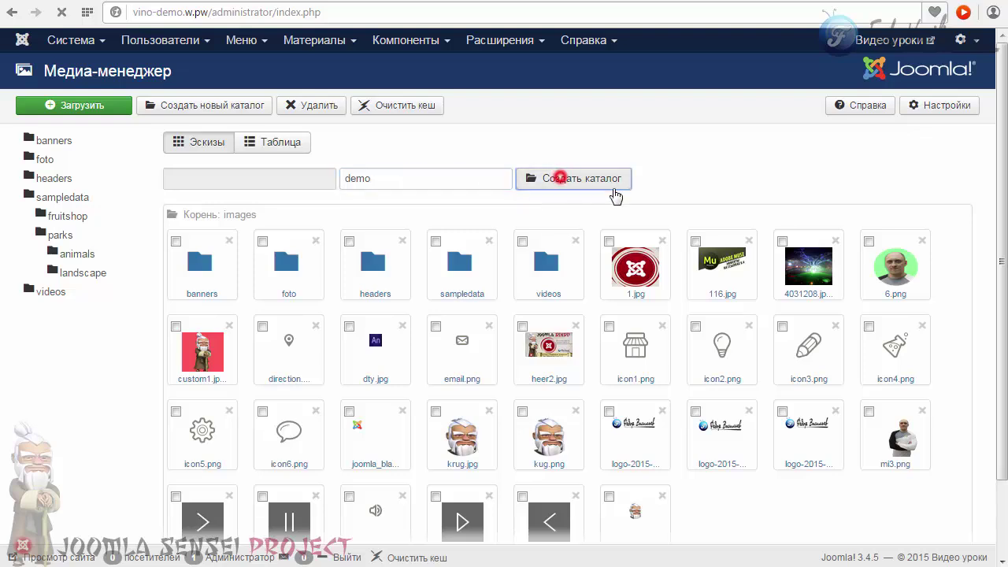
Open the demo folder and start choosing local files to upload into it
left_click(288, 285)
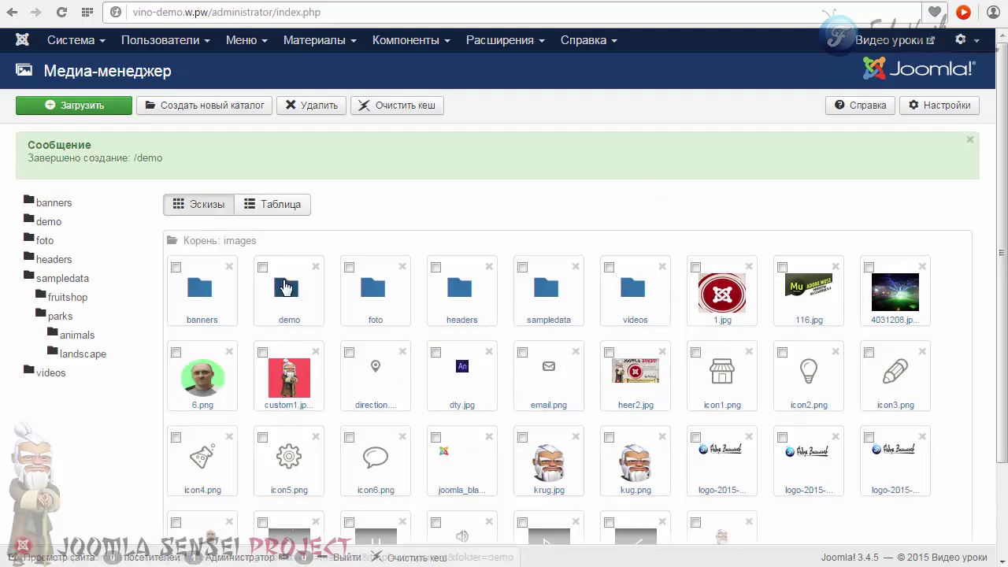
scroll(361, 335, "down", 2)
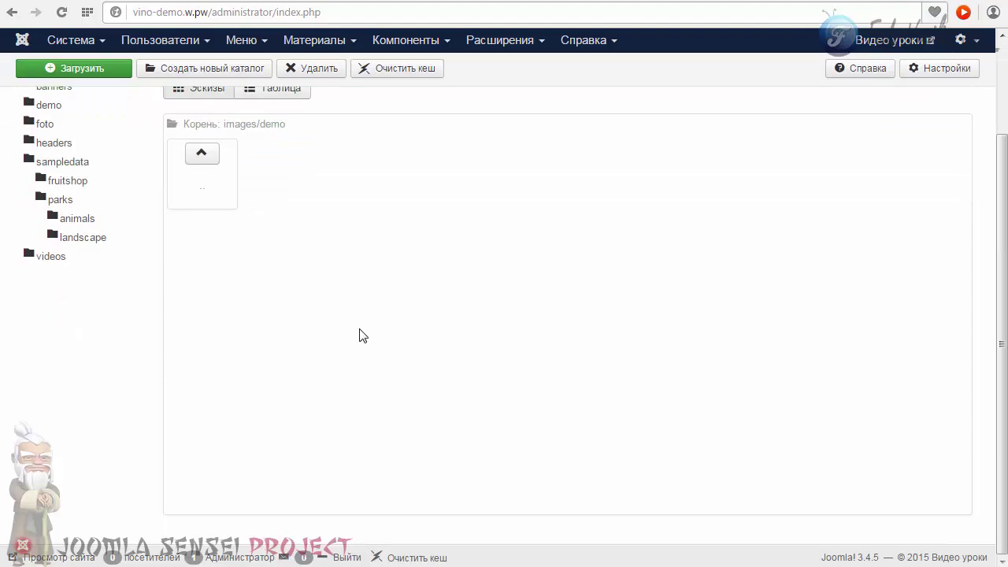
scroll(361, 335, "up", 2)
scroll(362, 336, "down", 2)
scroll(362, 336, "up", 2)
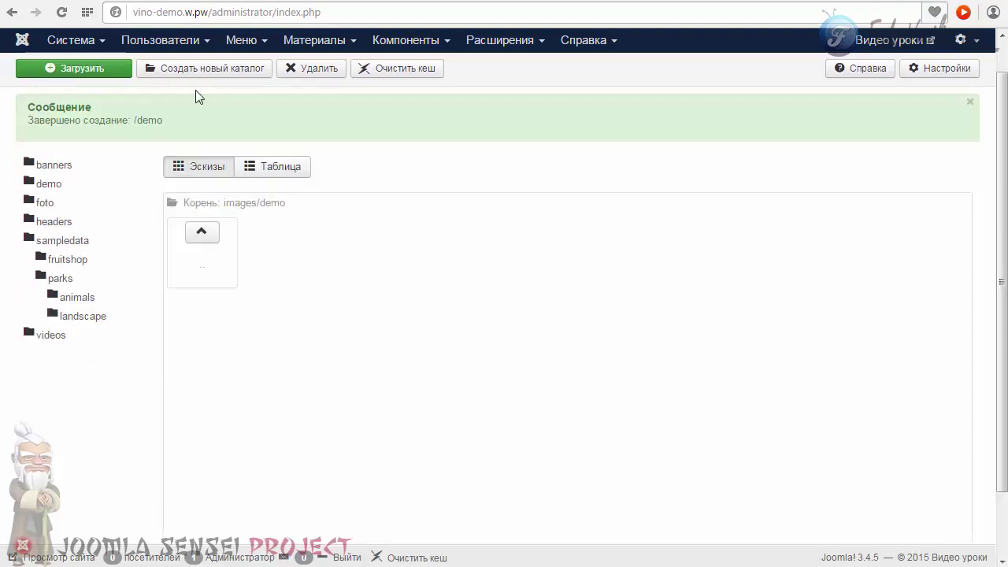
left_click(105, 70)
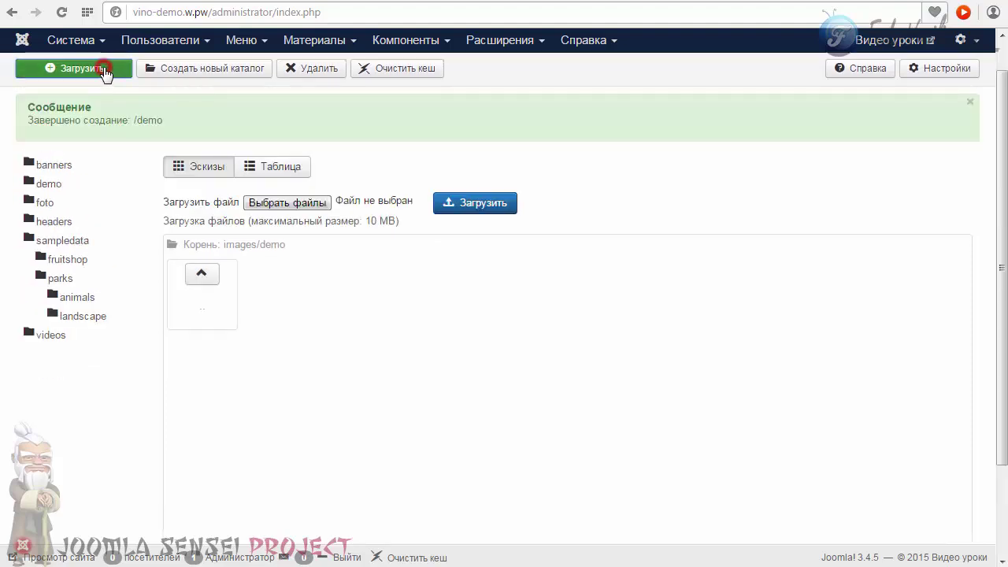
left_click(313, 206)
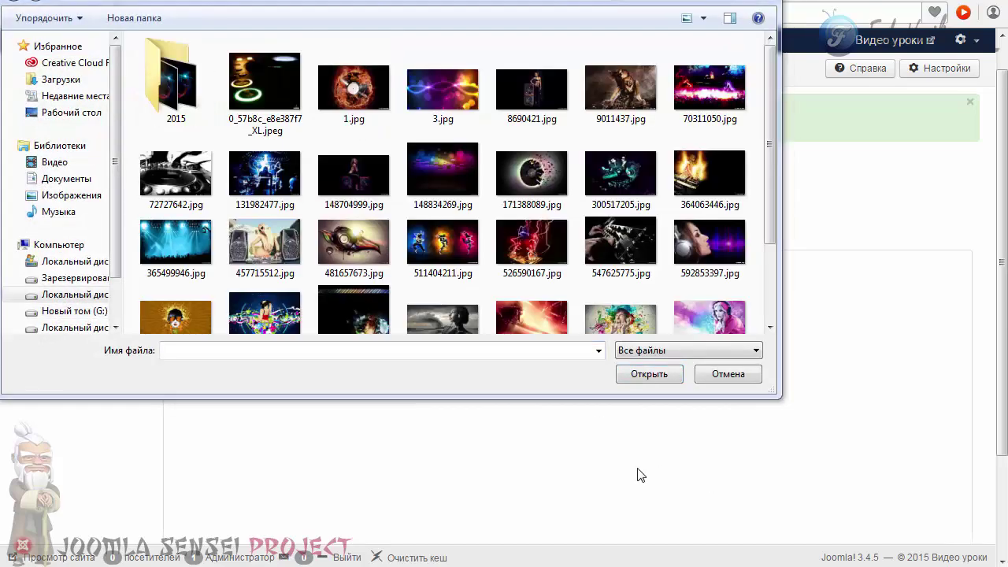
Select 13 images, including 0_57b8c_e8e387f7_XL.jpeg, 1.jpg, 3.jpg, 364063446.jpg and 878337395.jpg, and upload them to the demo folder
left_click(268, 101)
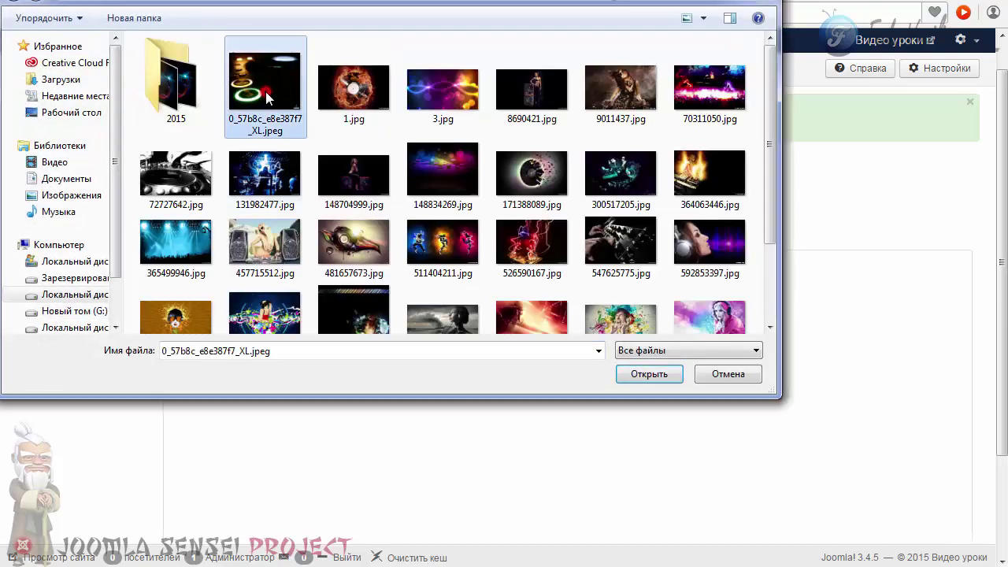
left_click(351, 108, "ctrl")
left_click(443, 102, "ctrl")
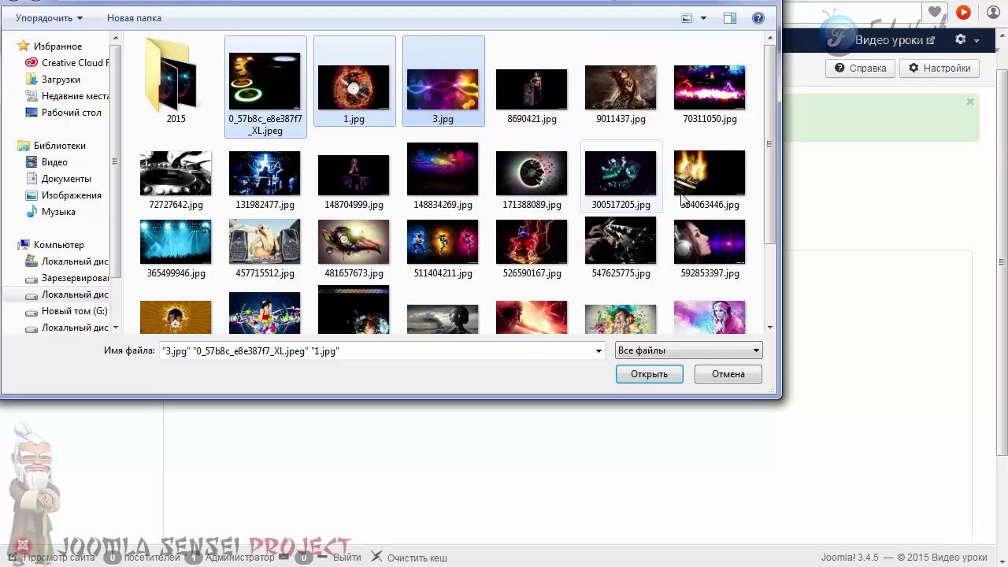
left_click(710, 189, "ctrl")
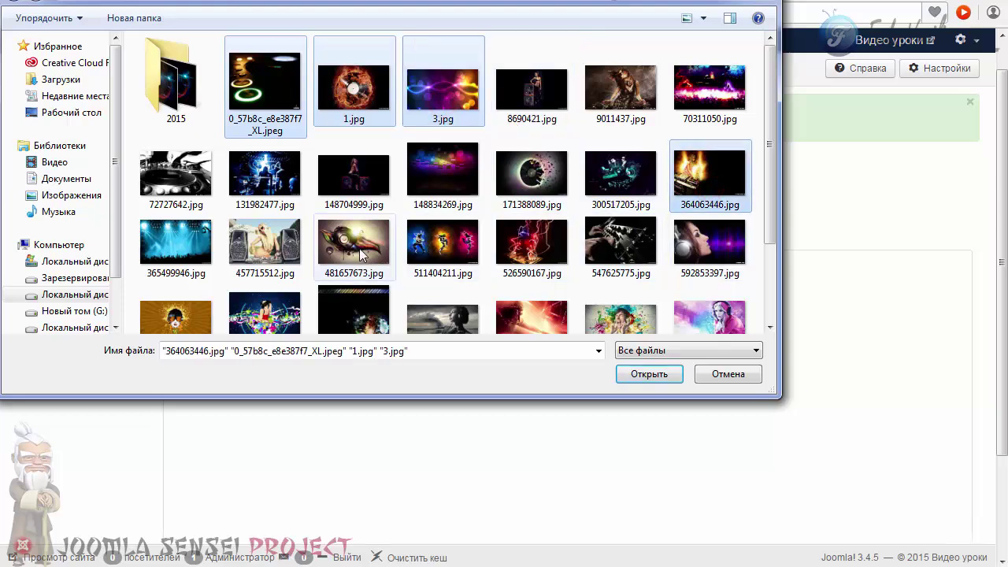
left_click(180, 242, "ctrl")
left_click(170, 183, "ctrl")
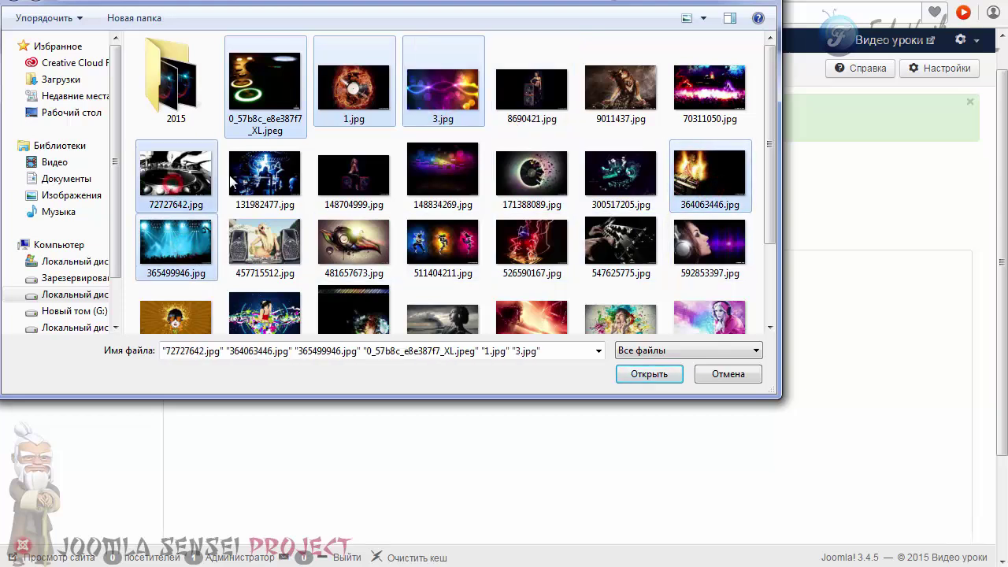
left_click(247, 179, "ctrl")
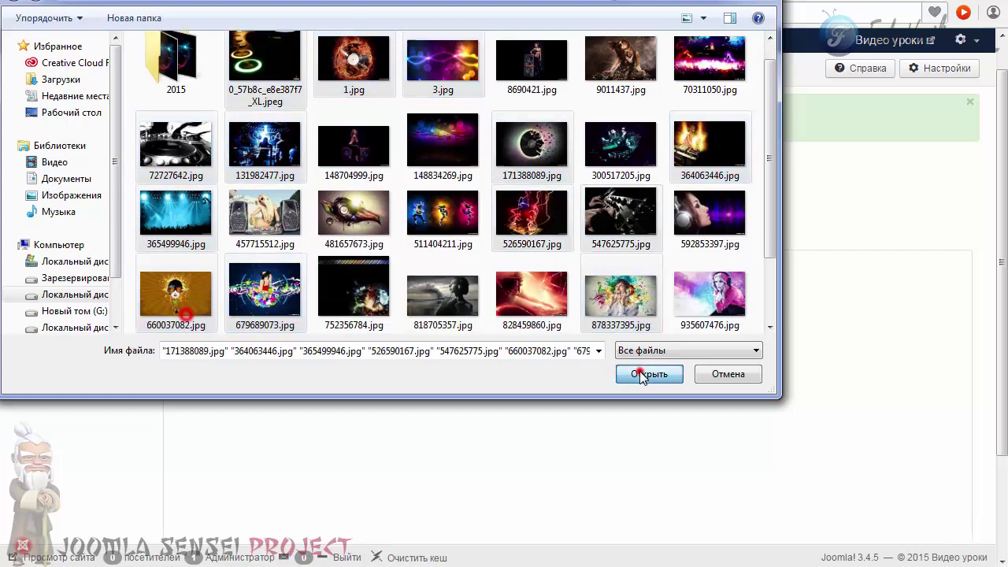
left_click(641, 374)
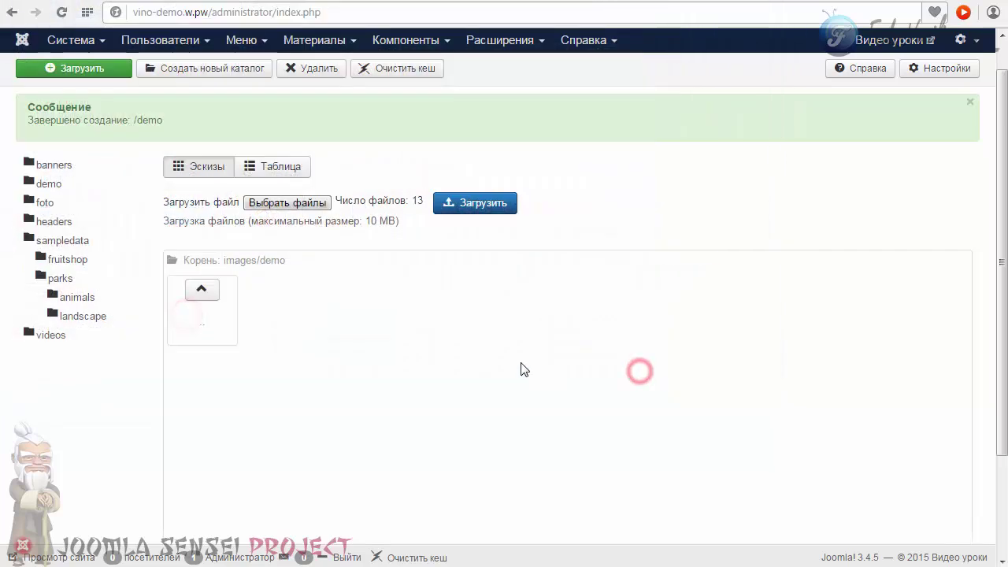
left_click(469, 204)
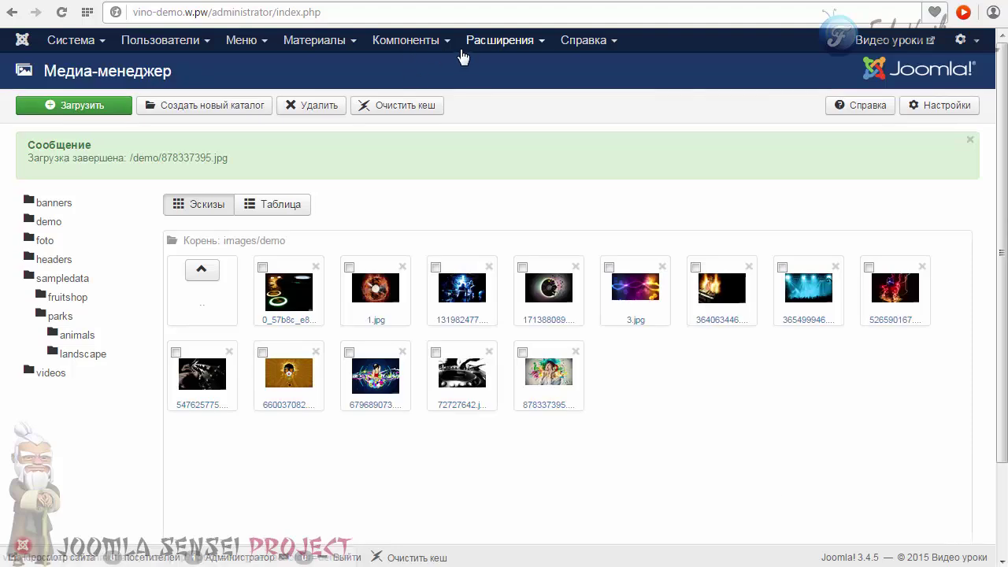
Open the article "Виджеты эффекты на ссылках V.4 в Adobe Muse" from the article manager for editing
mouse_move(319, 40)
left_click(317, 71)
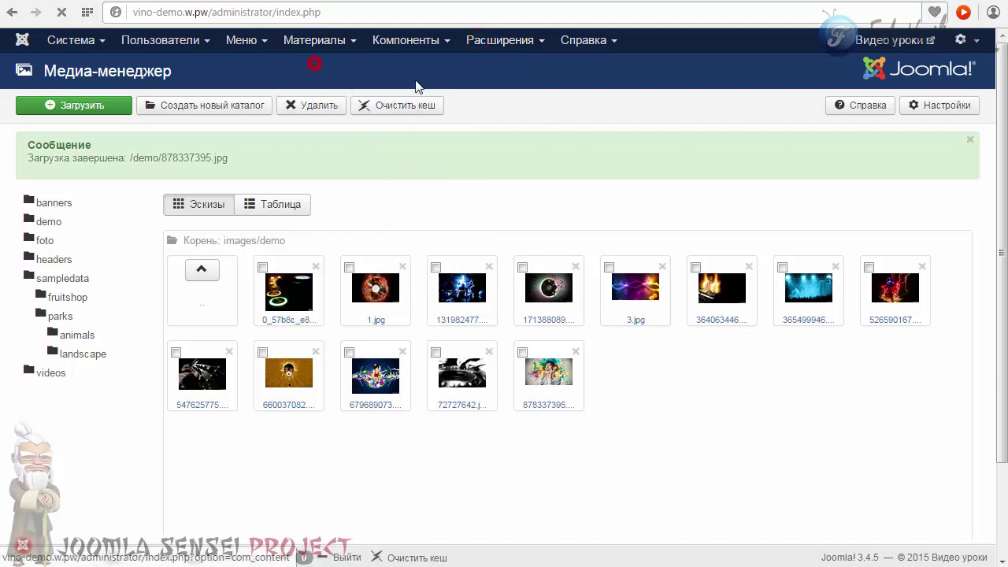
left_click(386, 376)
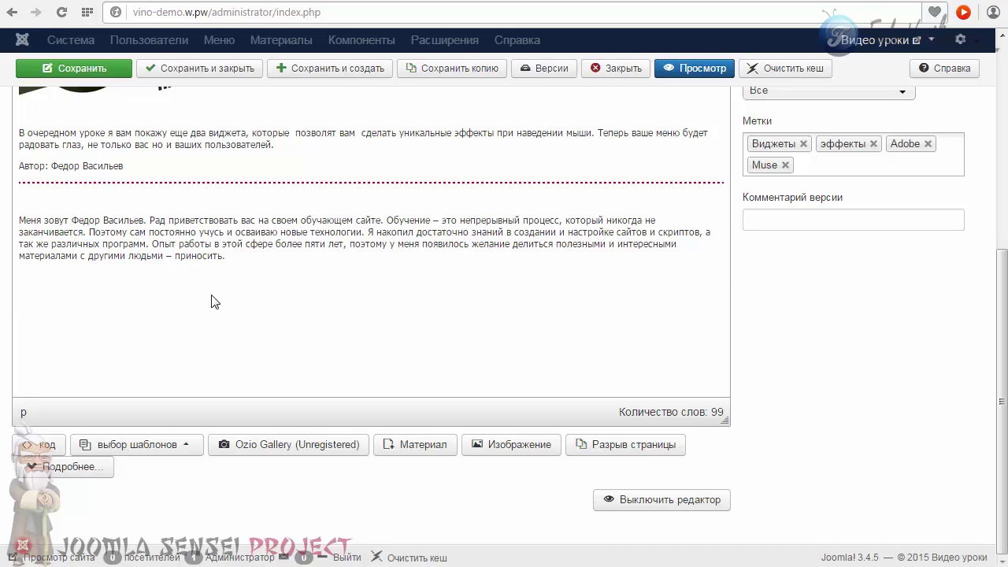
Copy the {gallery}{/gallery} tags from the Notepad window and paste them below the last paragraph of the article
left_click(243, 268)
key("alt+Tab")
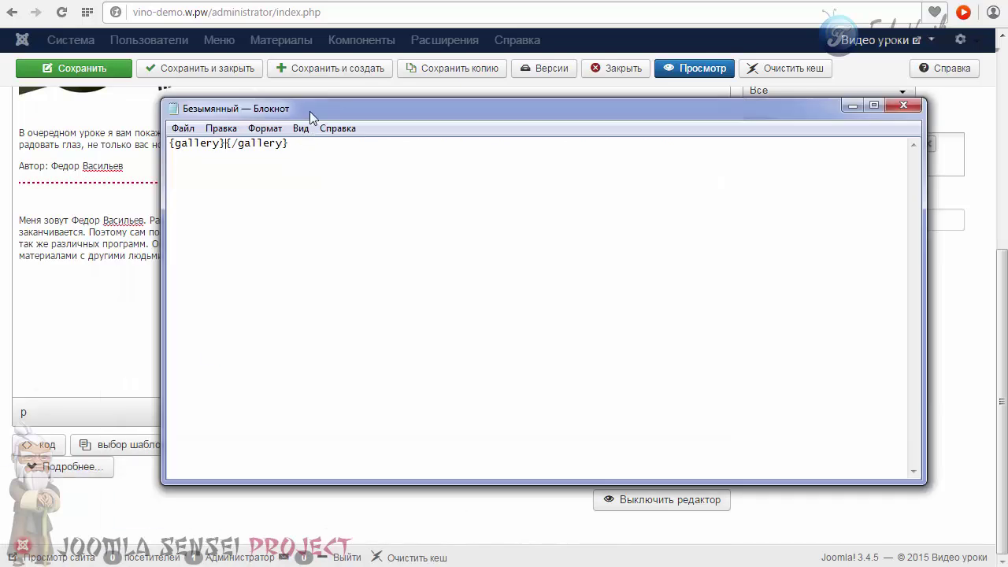
left_click_drag(309, 111, 324, 125)
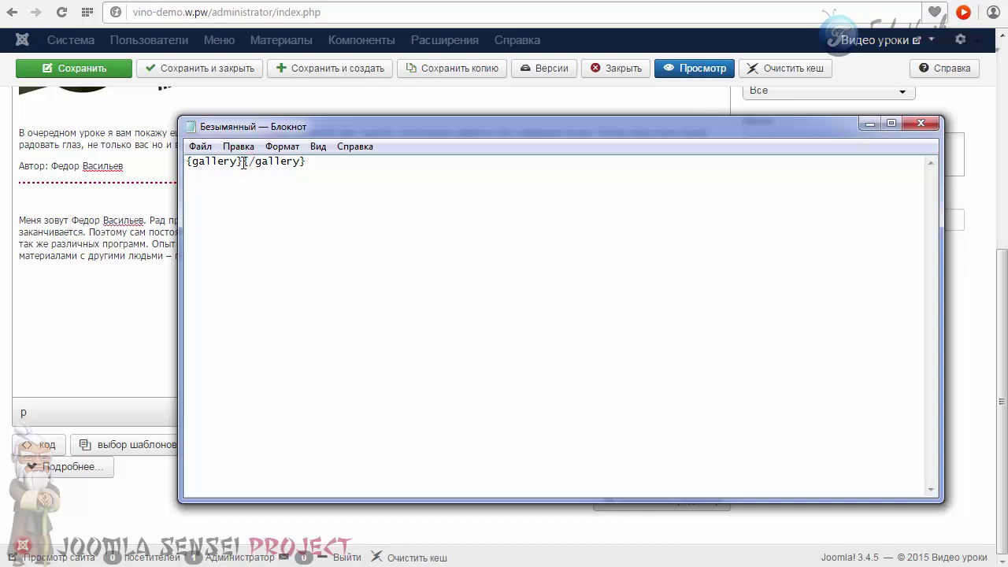
left_click_drag(244, 162, 315, 160)
left_click(245, 161)
key("shift+Home")
left_click(219, 161)
left_click(311, 161)
key("shift+Home")
key("ctrl+c")
key("alt+Tab")
key("ctrl+v")
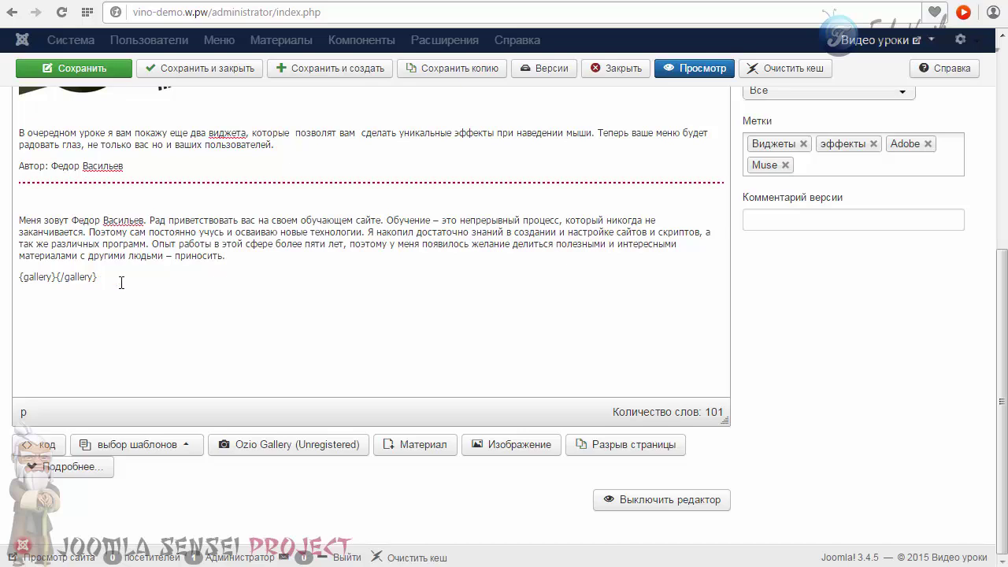
Enter the folder name demo between the opening and closing gallery tags and save the article
left_click_drag(99, 277, 12, 281)
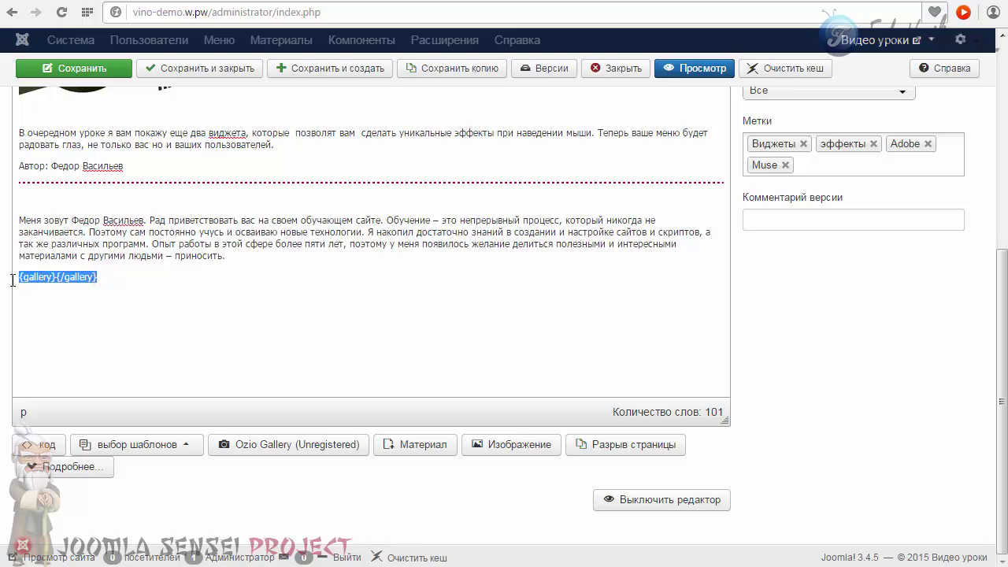
left_click(61, 276)
left_click(97, 277)
key("shift+Home")
left_click(49, 278)
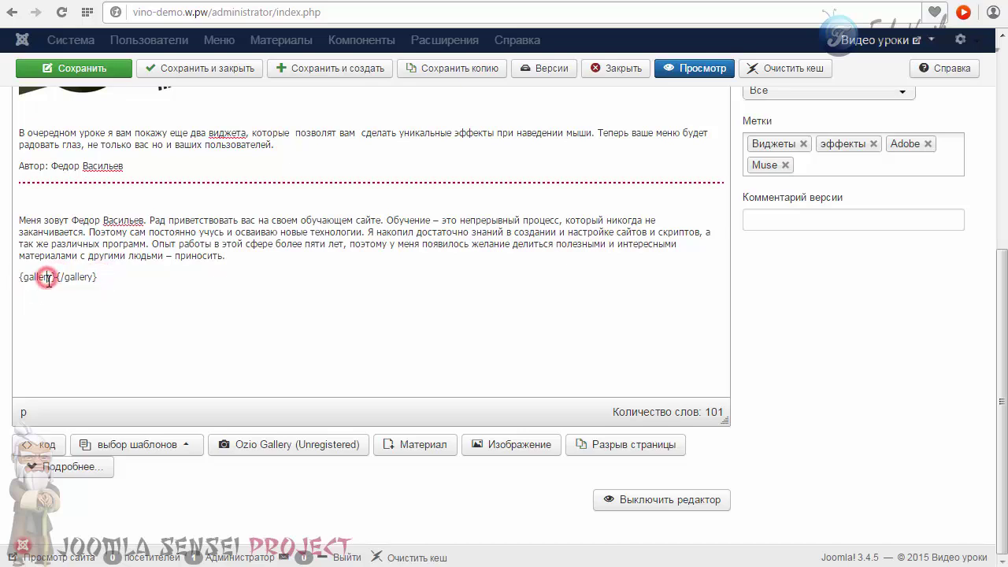
left_click(57, 277)
type("demo")
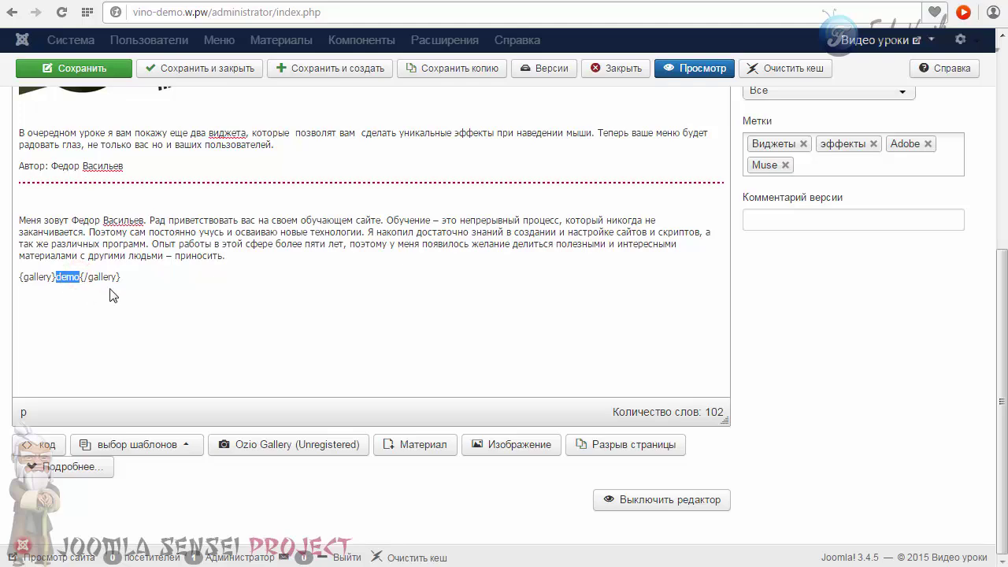
scroll(130, 295, "up", 3)
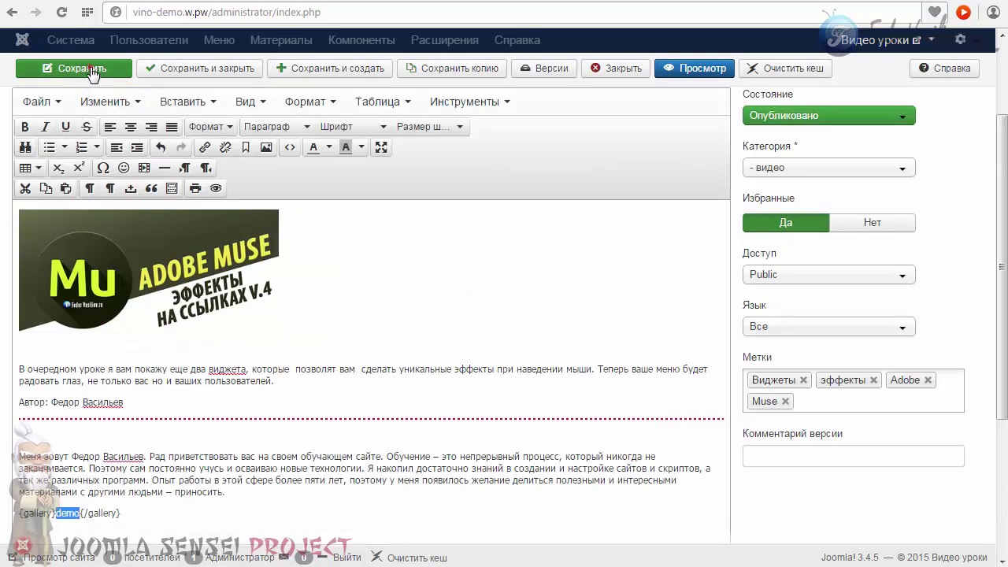
left_click(82, 68)
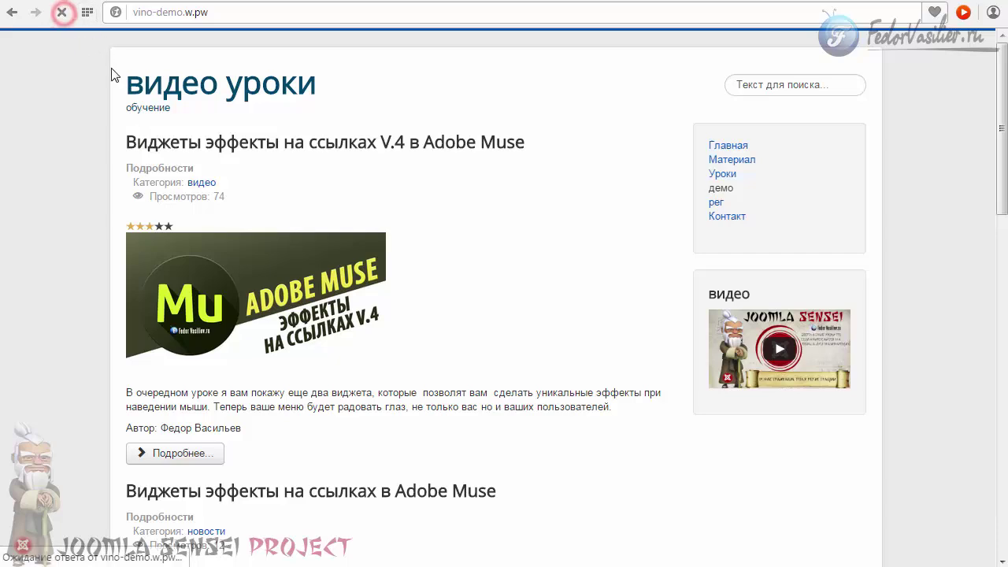
Open the full Adobe Muse V.4 article on the public site and page through its image gallery using next, last and first
left_click(214, 455)
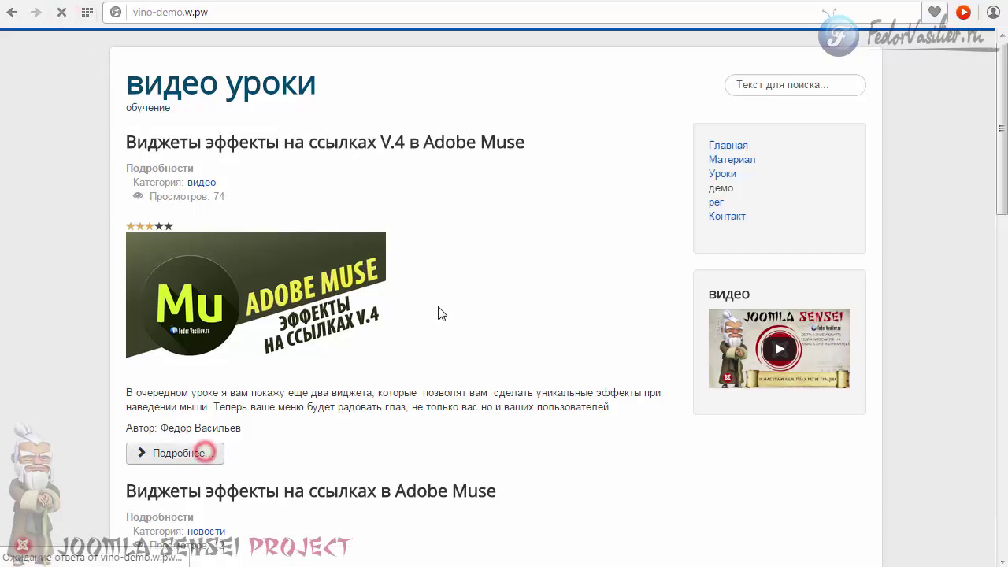
scroll(412, 268, "down", 2)
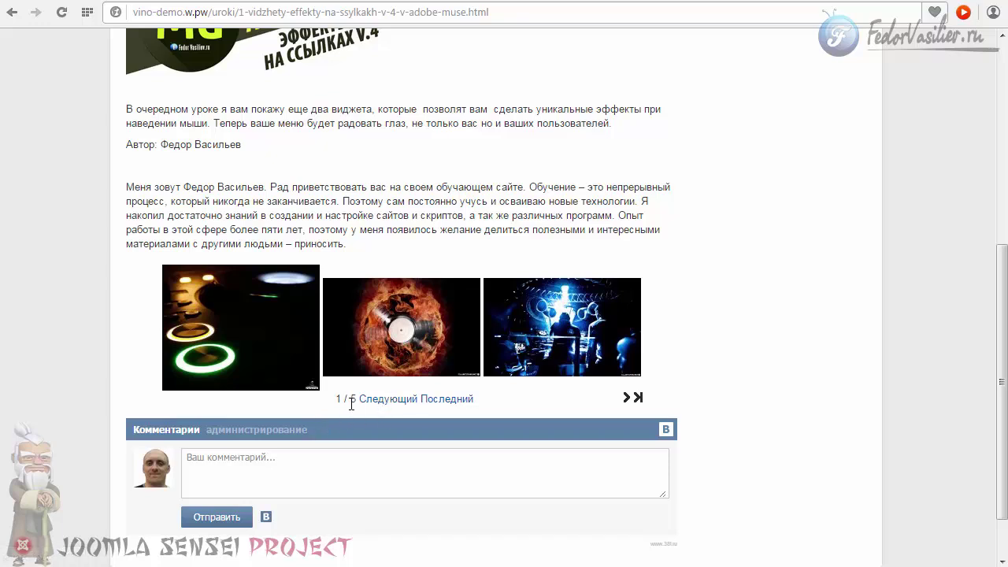
left_click(628, 400)
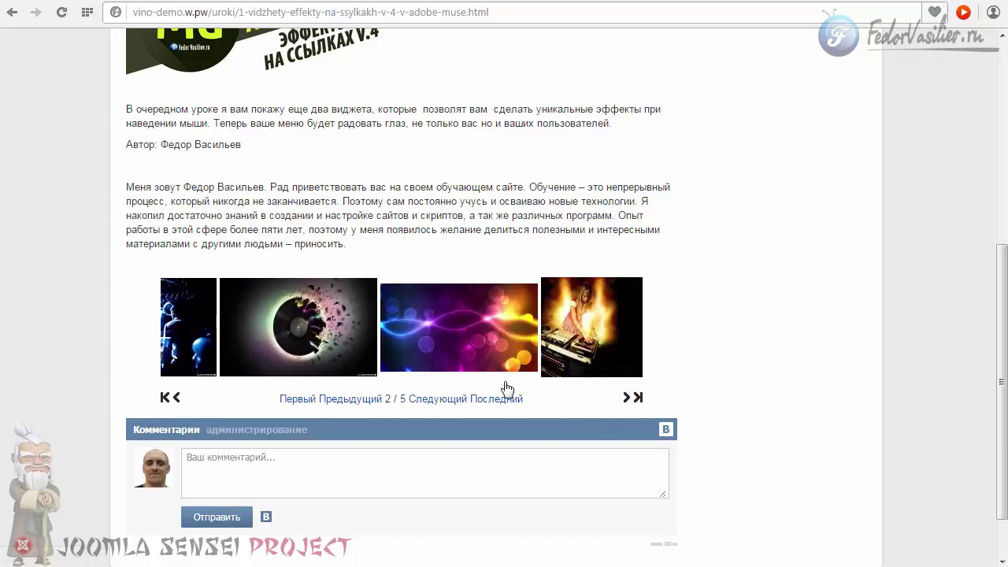
left_click(629, 400)
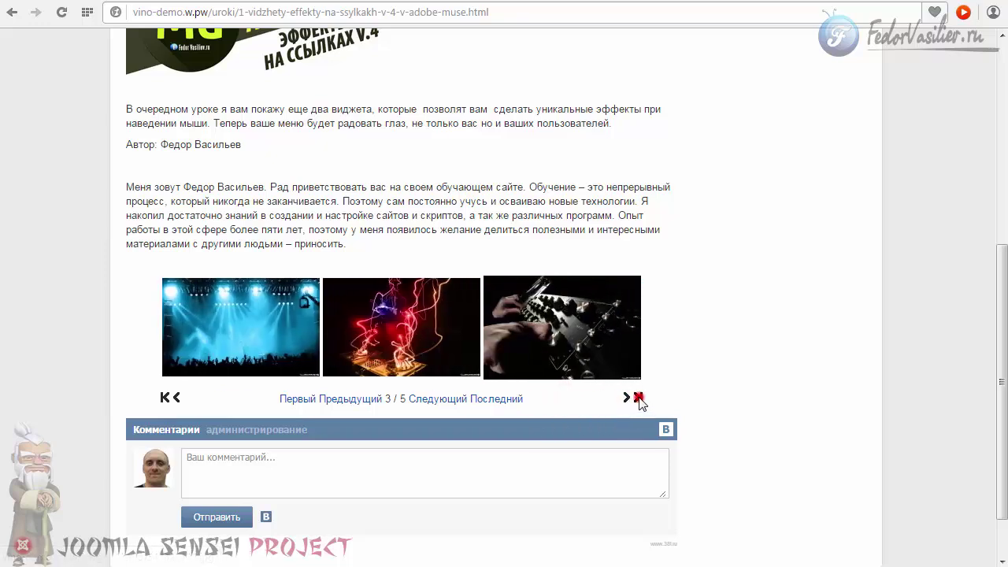
left_click(639, 399)
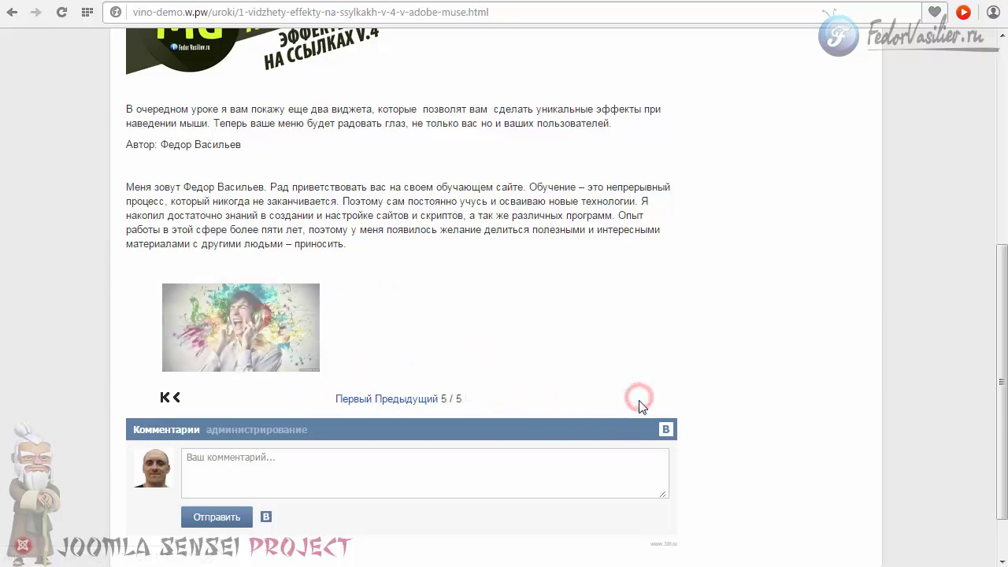
left_click(165, 399)
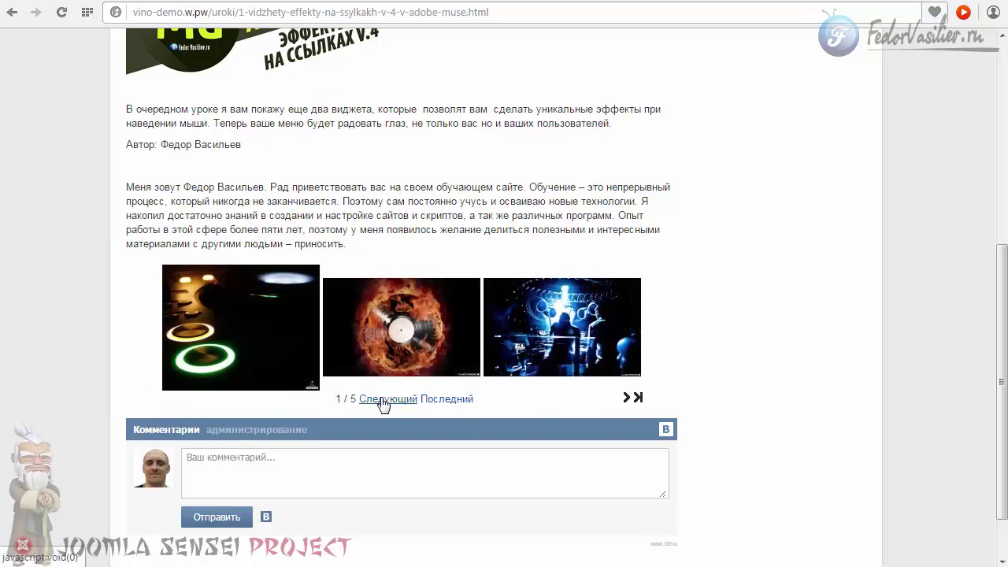
left_click(443, 400)
left_click(353, 399)
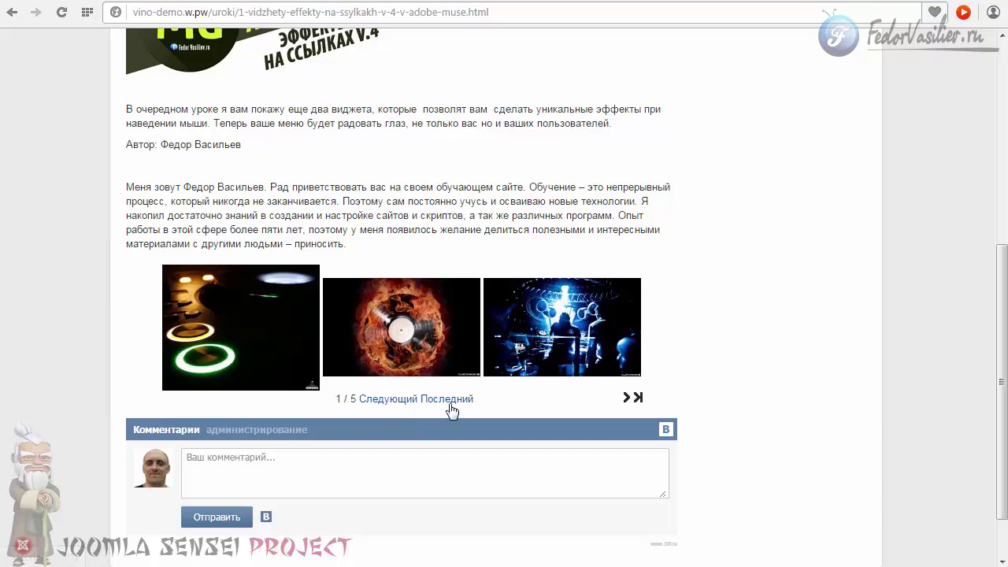
View the burning vinyl image enlarged in the article's gallery, switch to other images including the woman in the red top, and close the viewer
left_click(411, 331)
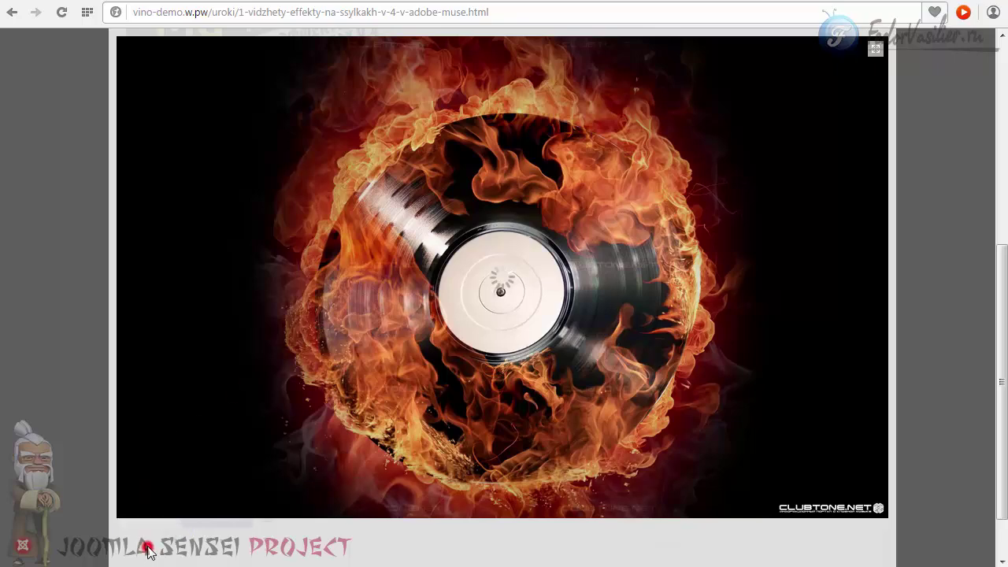
left_click(146, 547)
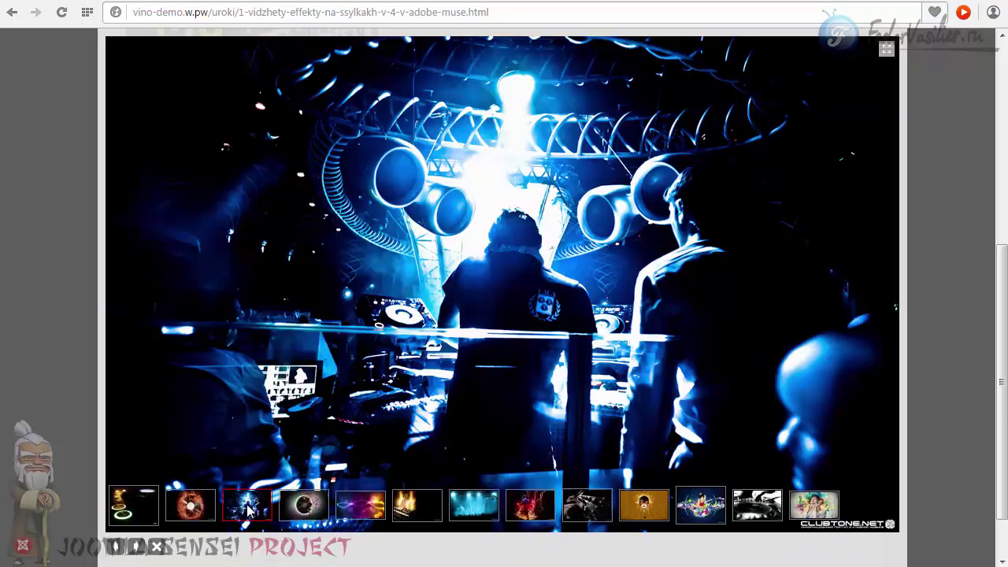
left_click(699, 508)
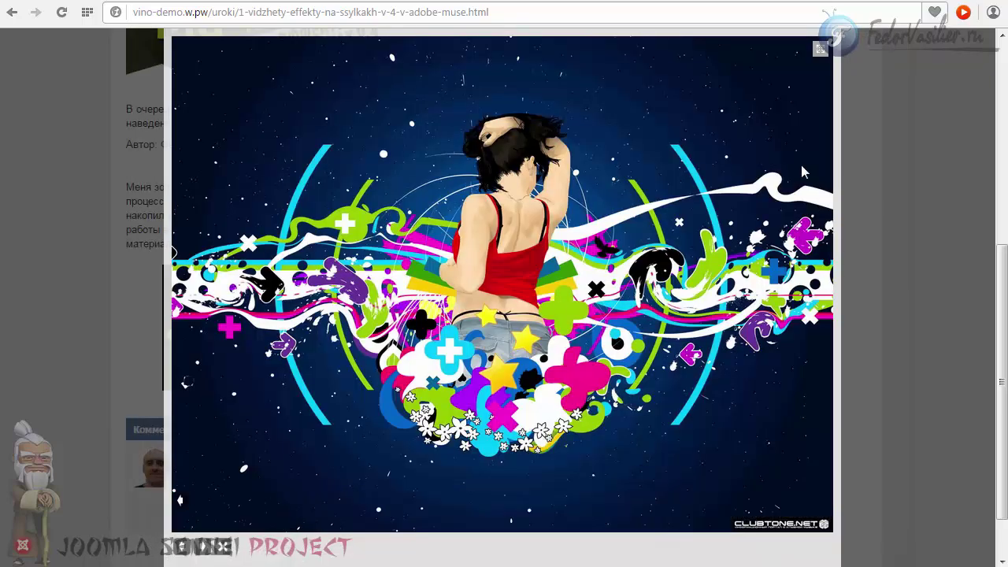
left_click(804, 287)
left_click(226, 554)
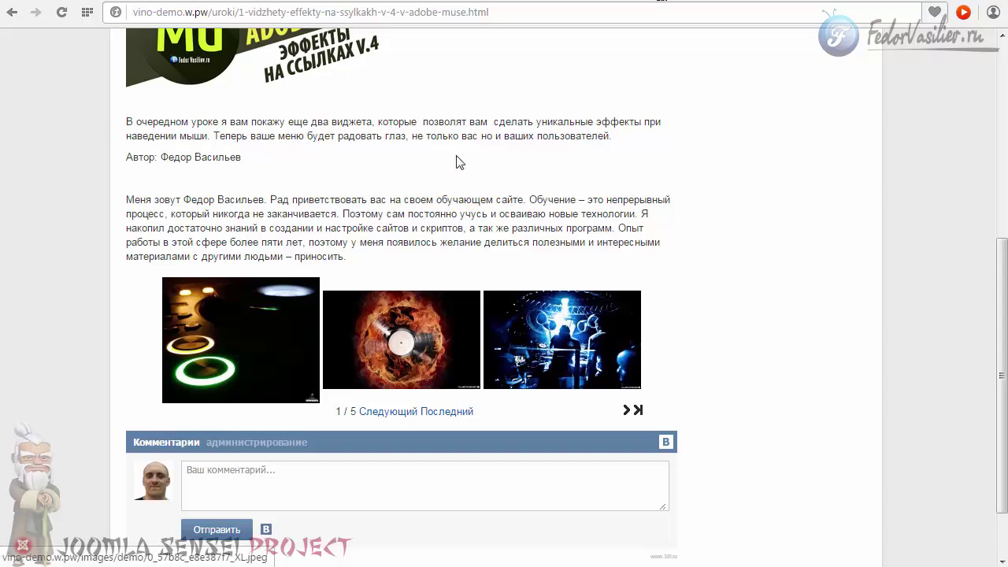
Close the article editor in the Joomla administration and open the settings of the Content - Image gallery - sigplus plugin
key("ctrl+Tab")
scroll(575, 221, "down", 4)
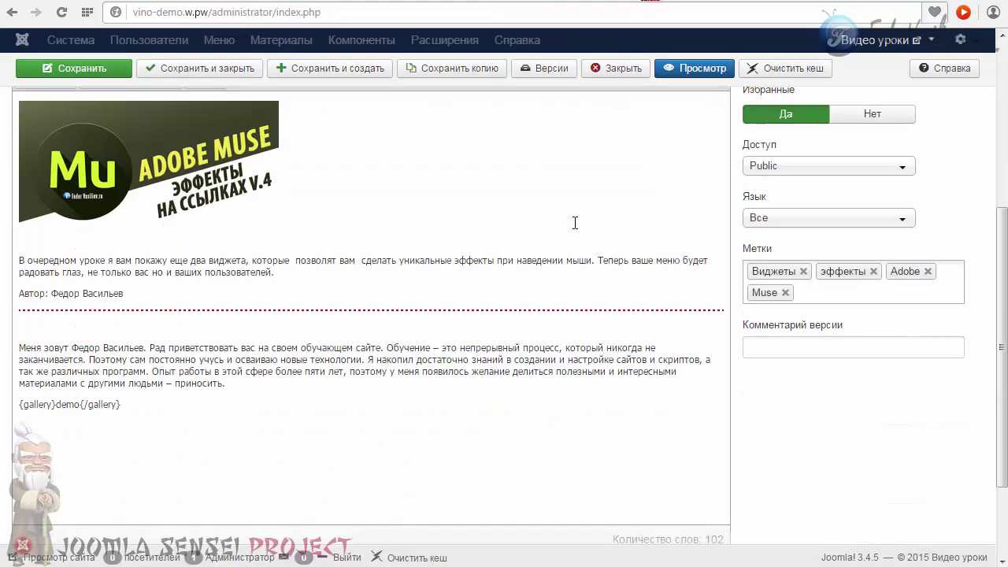
scroll(575, 221, "up", 4)
left_click(616, 110)
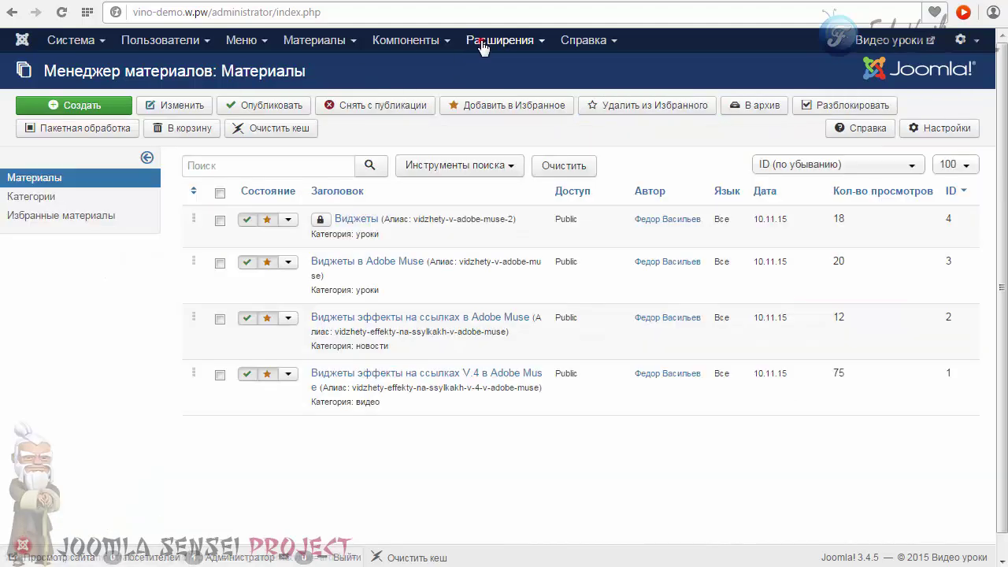
left_click(482, 39)
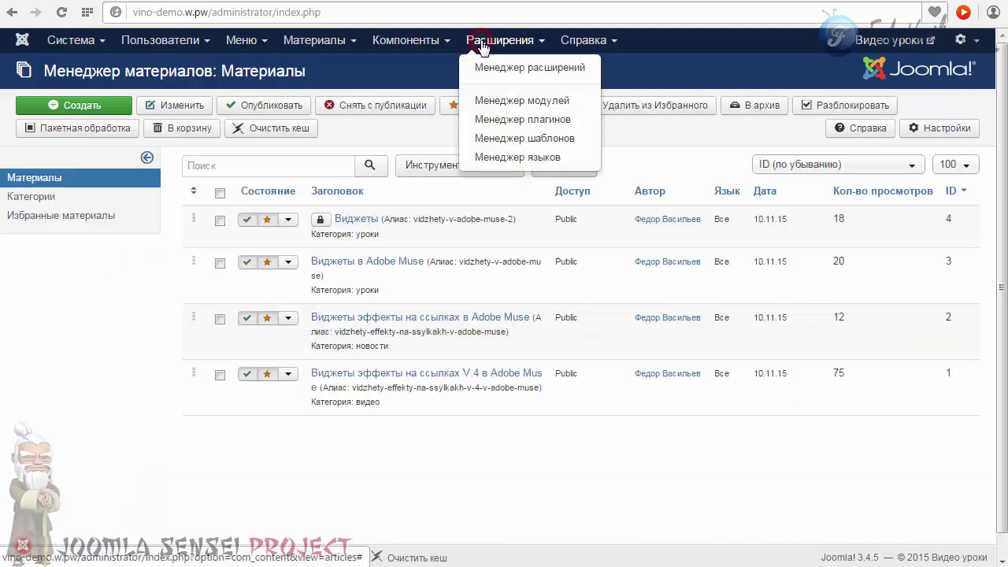
left_click(505, 120)
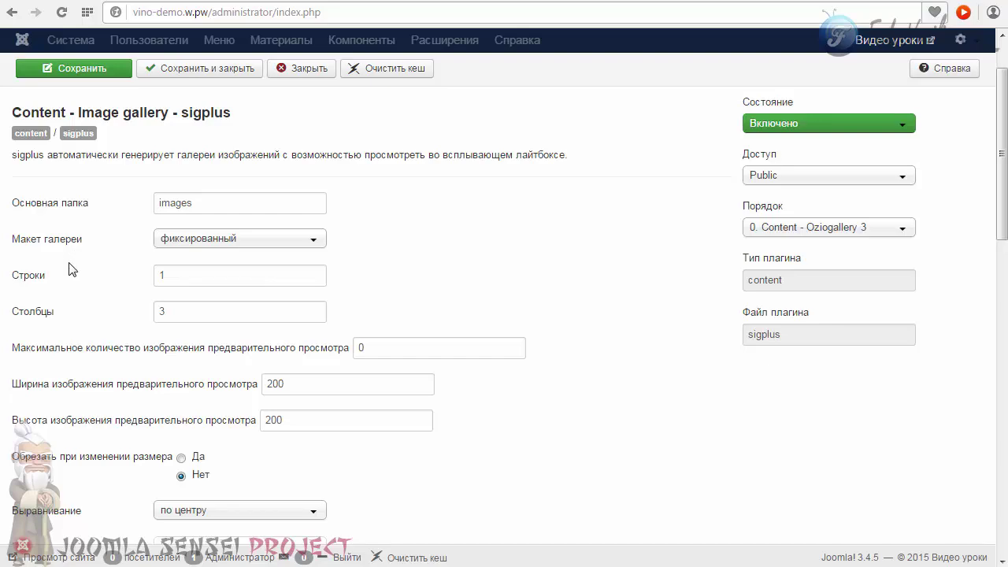
Set the plugin's gallery layout (Макет галереи) to потоковый and save the plugin
left_click(237, 241)
left_click(217, 284)
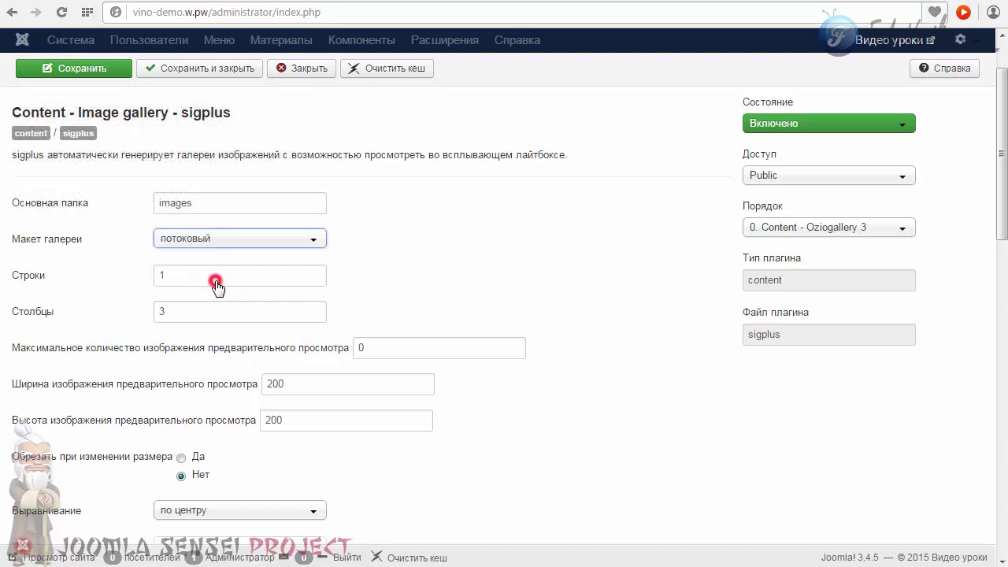
left_click(55, 68)
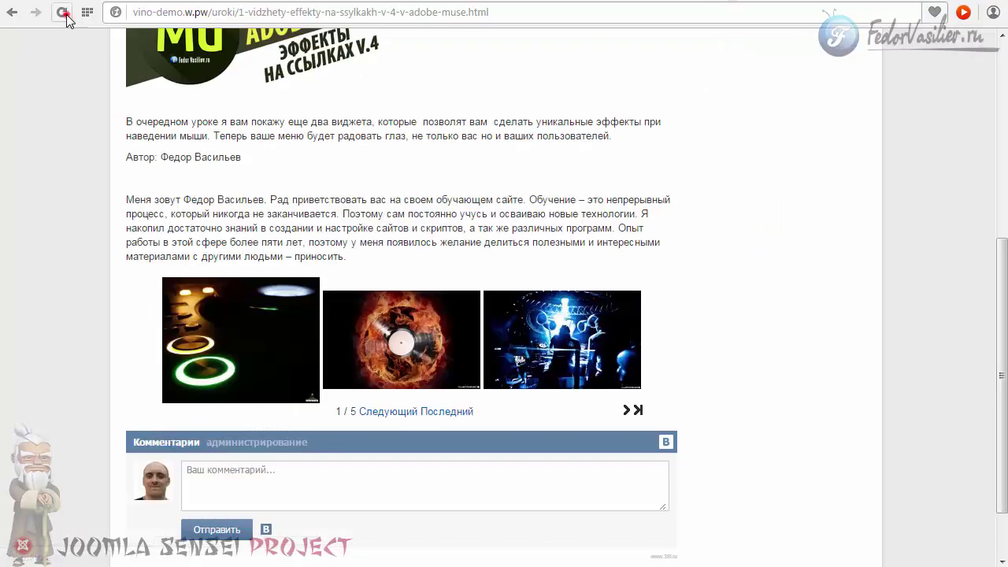
Reload the Adobe Muse V.4 article on the public site and examine the gallery's thumbnail layout from first to last row
left_click(63, 12)
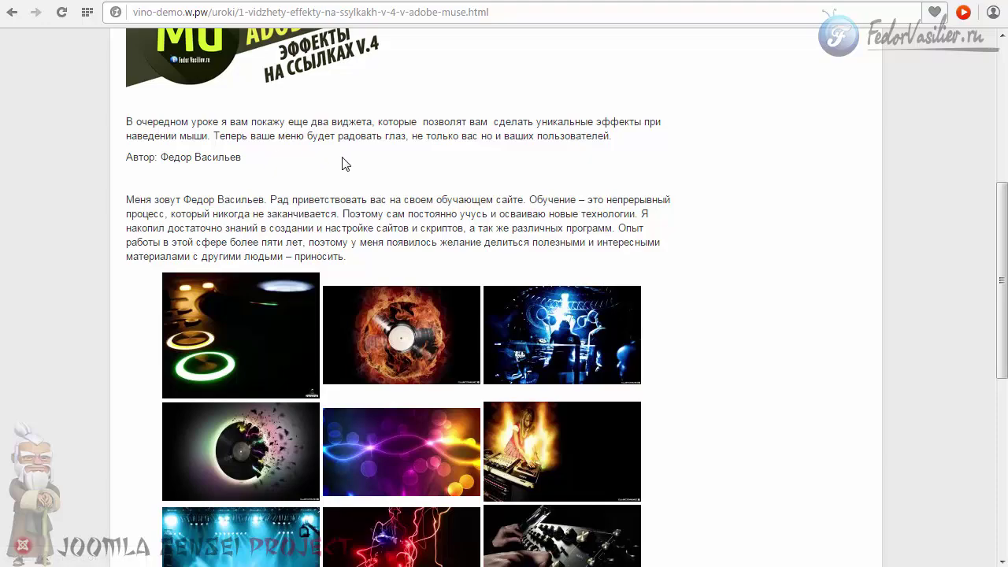
scroll(340, 162, "down", 3)
scroll(340, 153, "up", 1)
scroll(341, 156, "down", 4)
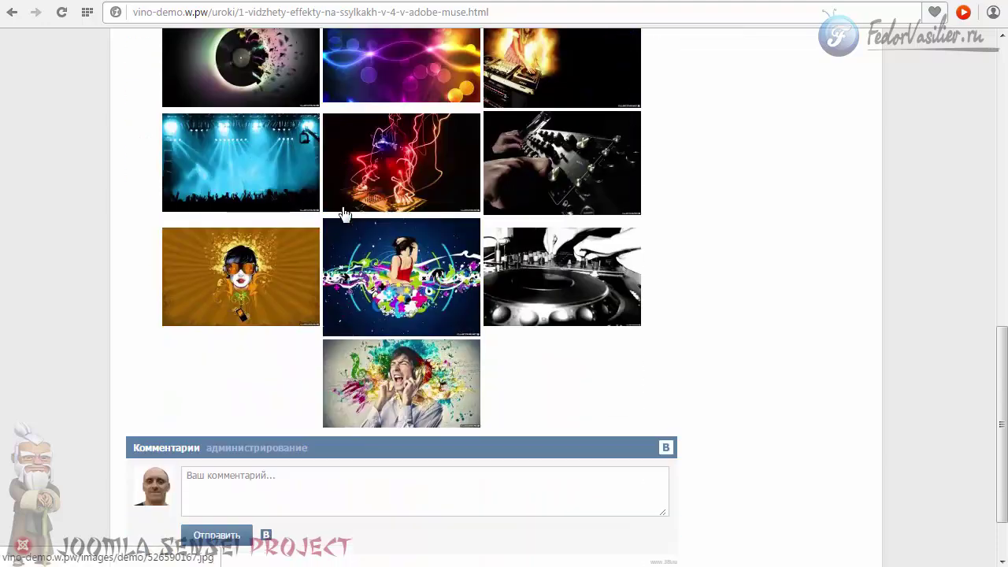
scroll(244, 302, "up", 3)
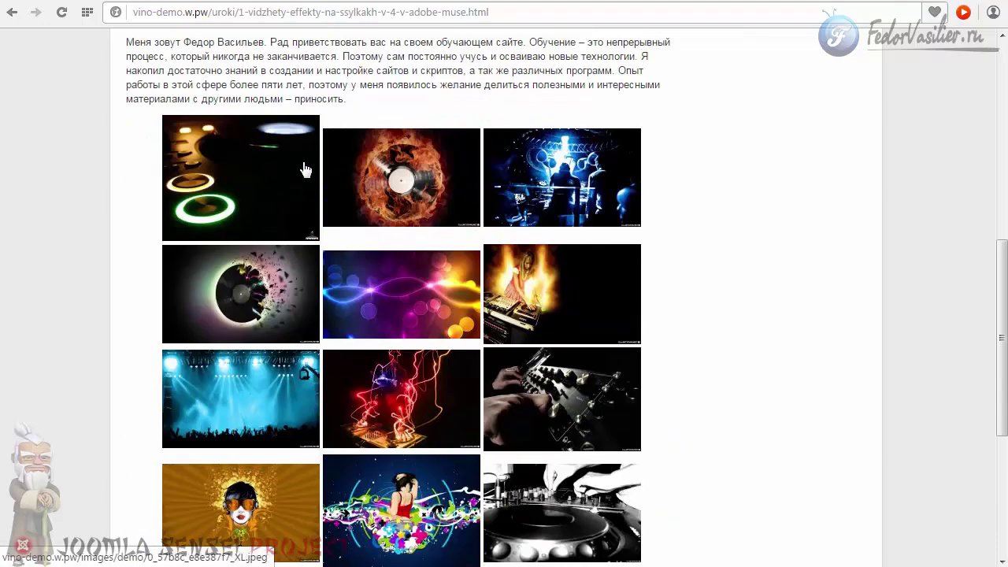
scroll(362, 182, "down", 3)
scroll(444, 272, "up", 2)
scroll(442, 268, "up", 1)
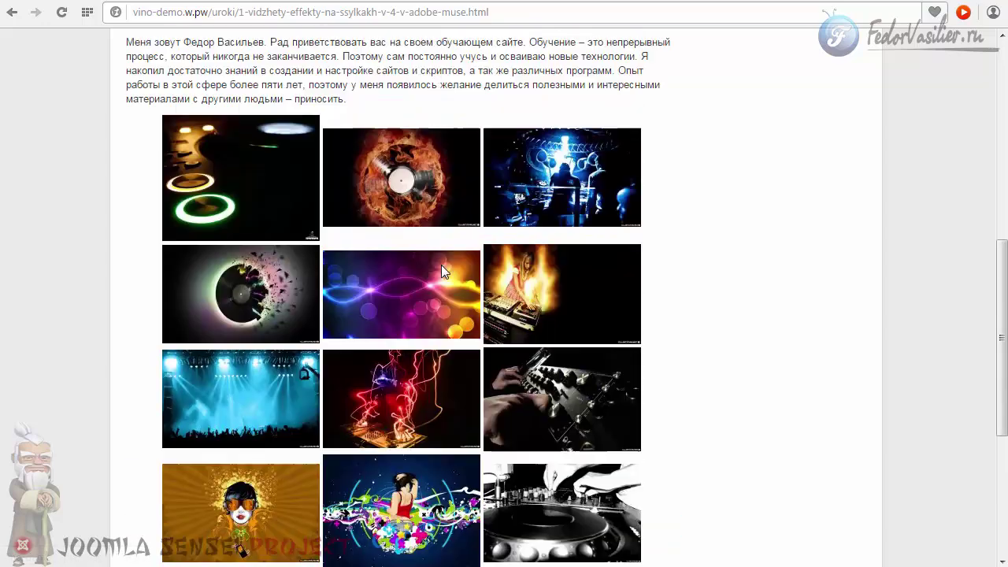
scroll(444, 187, "down", 3)
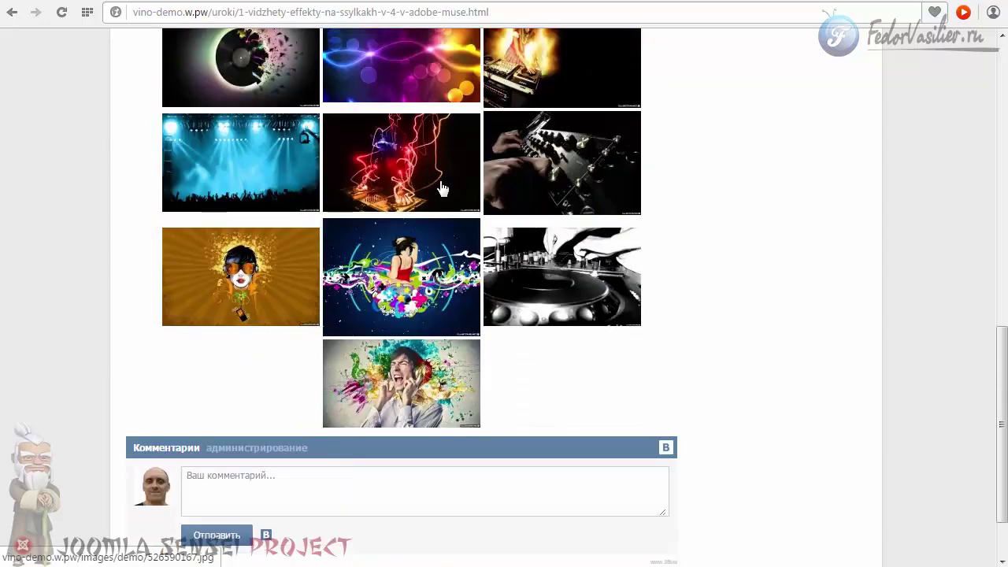
scroll(617, 235, "up", 2)
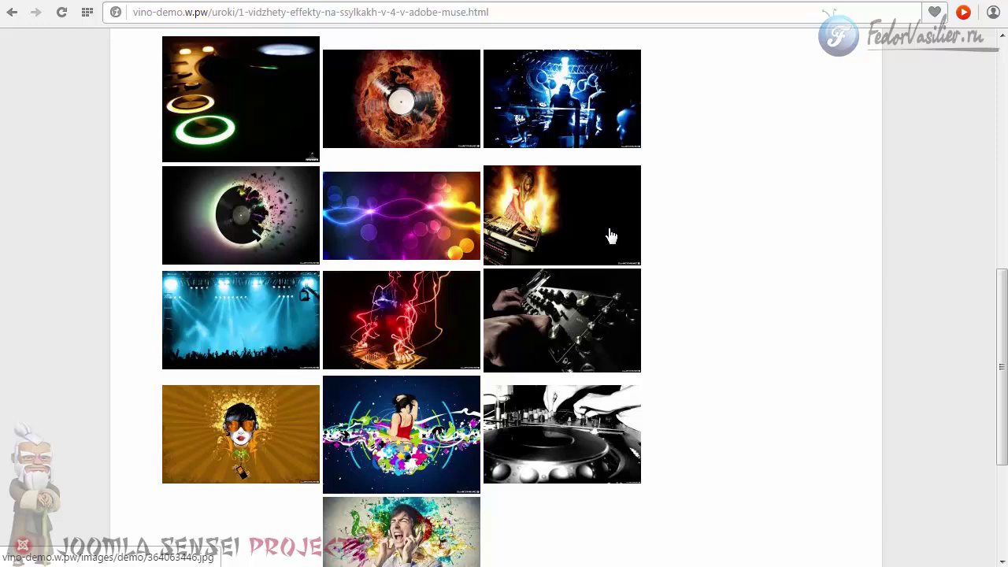
scroll(383, 232, "up", 2)
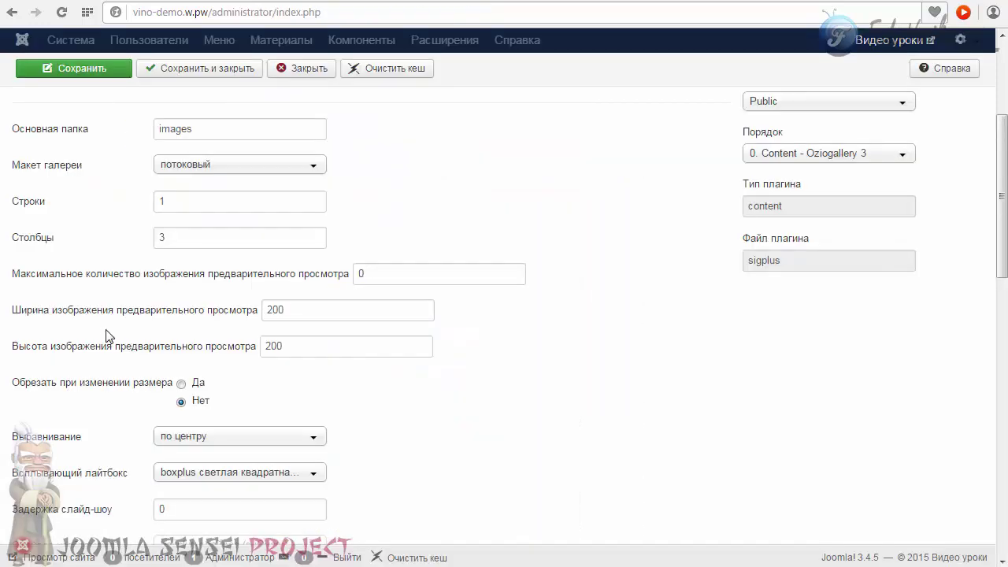
Review the preview image width and height fields in the sigplus plugin settings
mouse_move(59, 316)
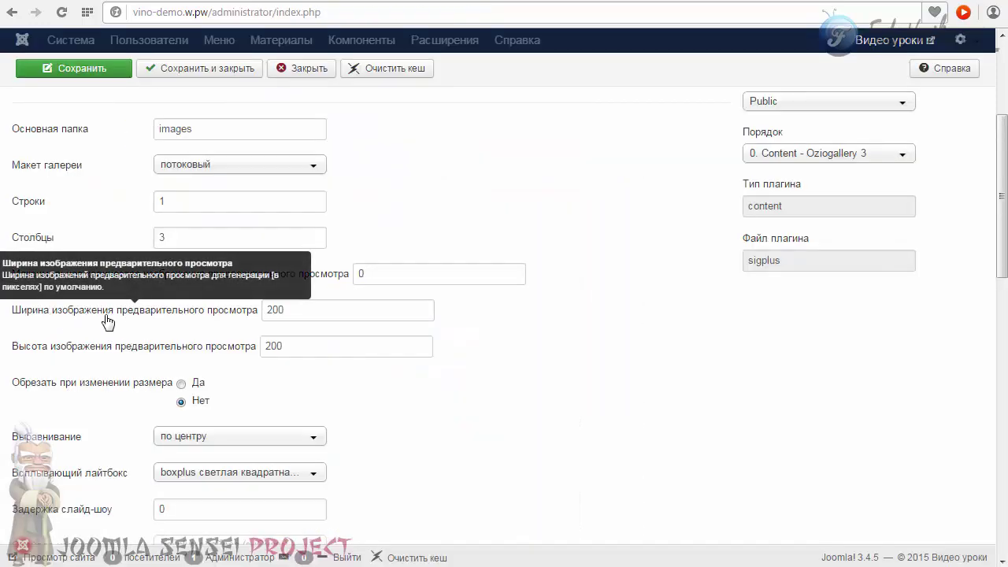
double_click(280, 310)
double_click(285, 345)
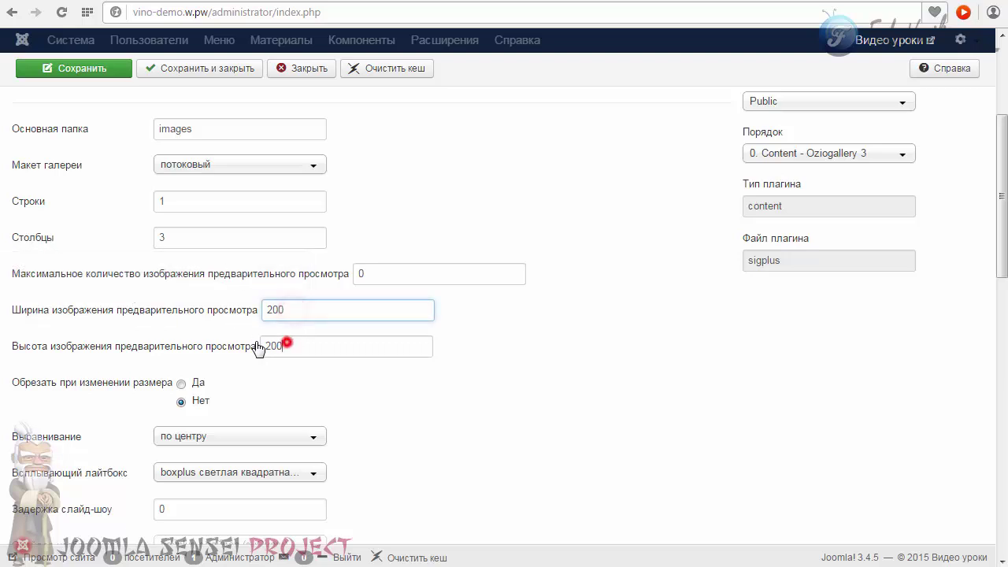
left_click(301, 309)
double_click(298, 309)
double_click(284, 345)
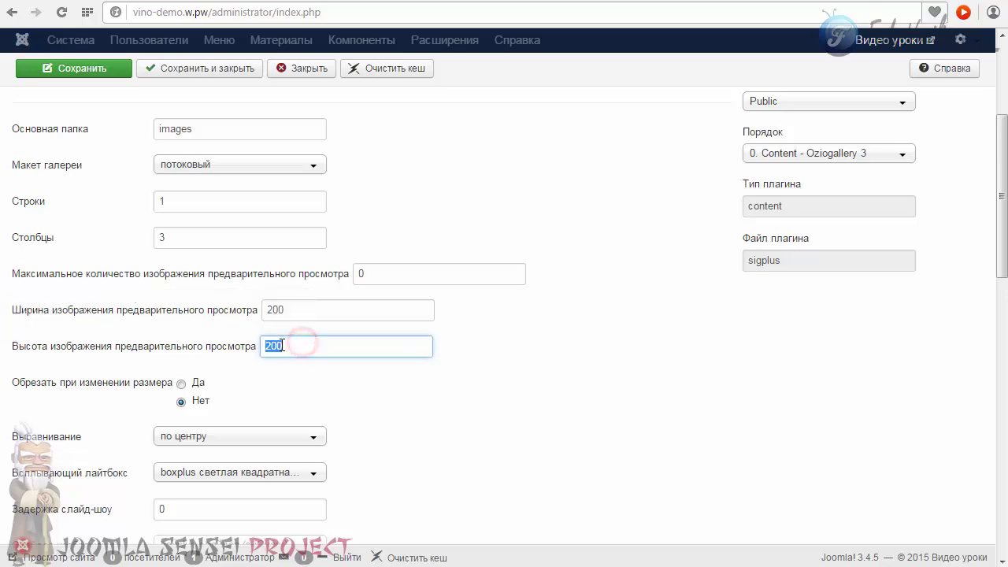
left_click(282, 345)
Set cropping on resize (Обрезать при изменении размера) to Да and save the plugin
mouse_move(66, 396)
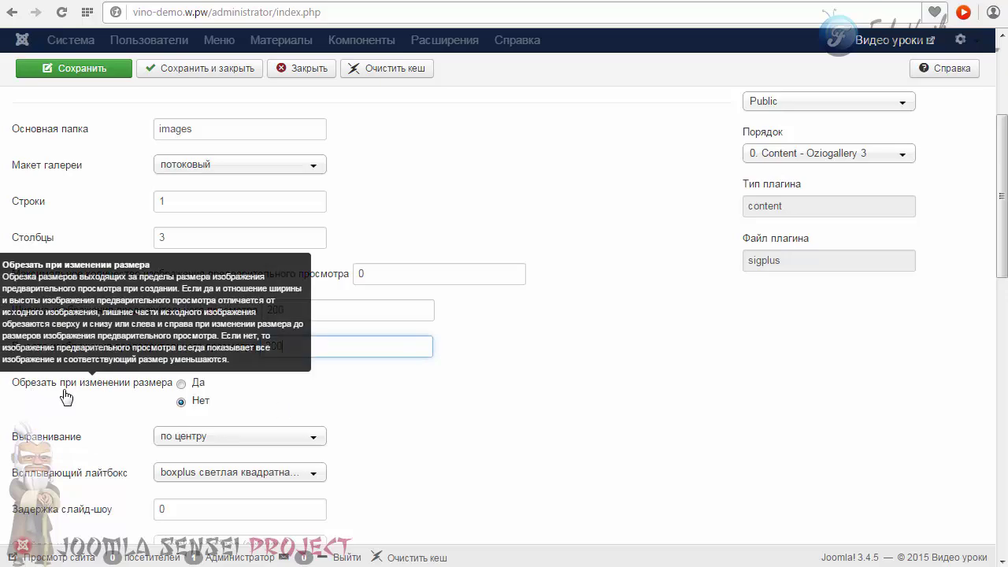
left_click(181, 383)
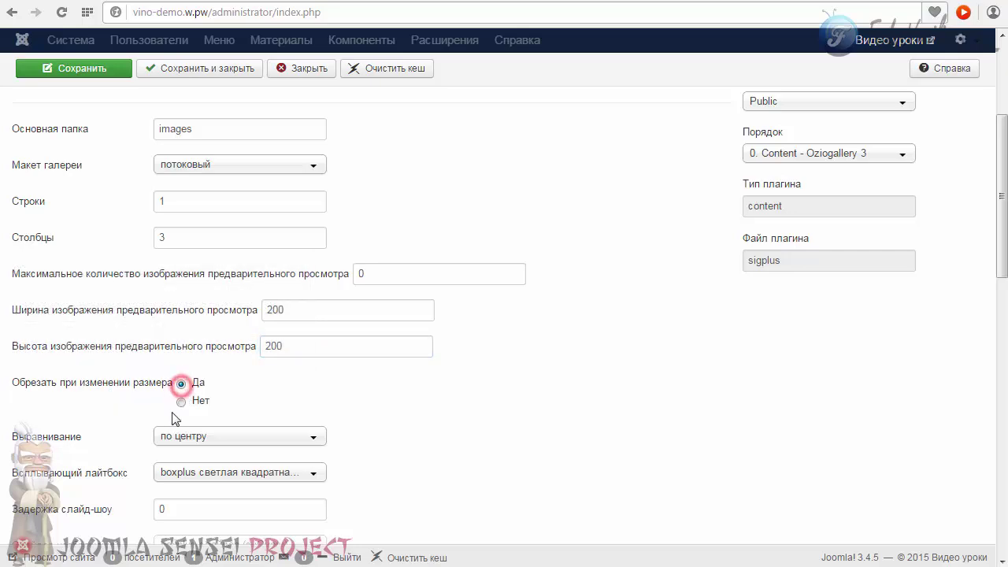
left_click(100, 61)
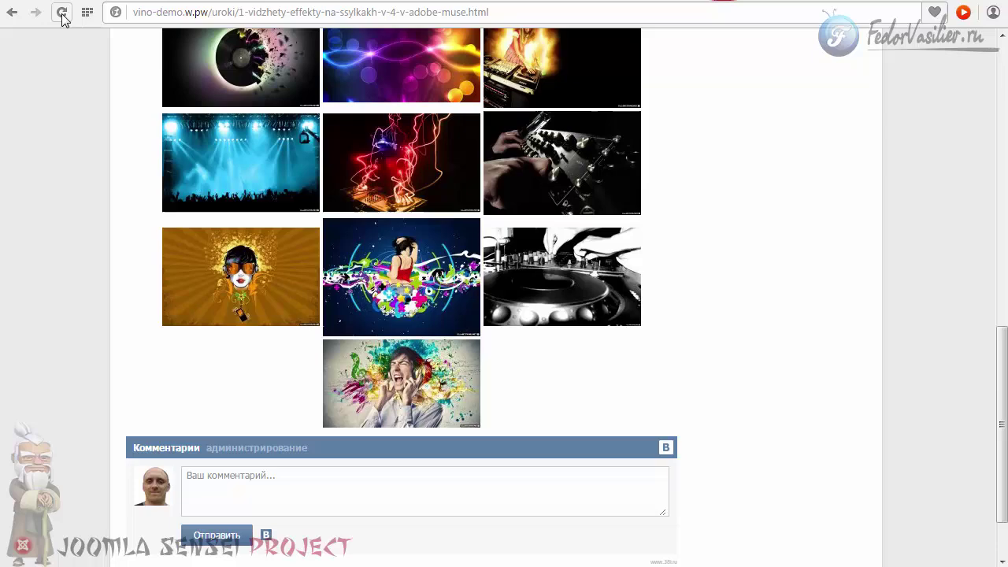
Reload the public article and check how the cropped gallery thumbnails are displayed
left_click(60, 12)
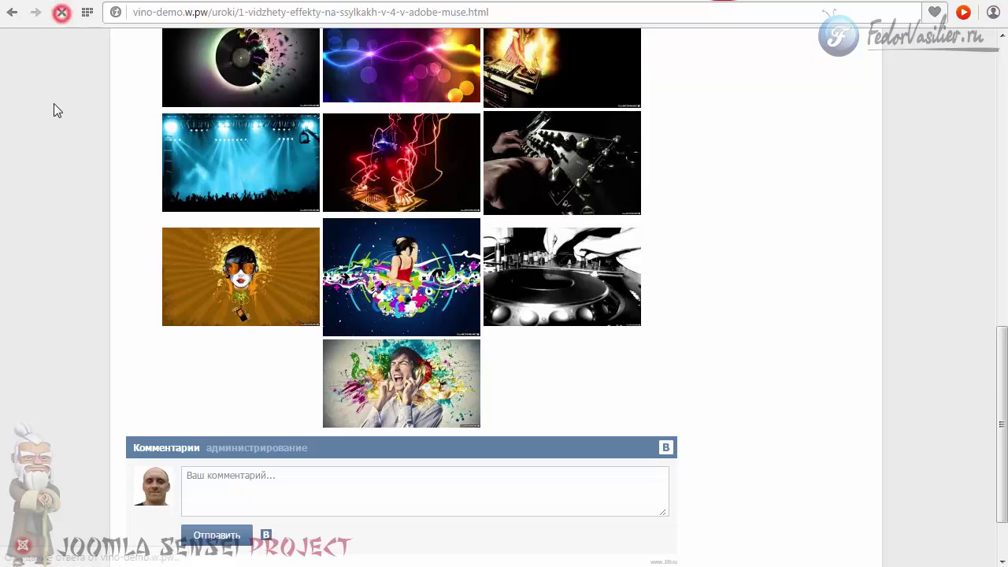
scroll(54, 198, "up", 5)
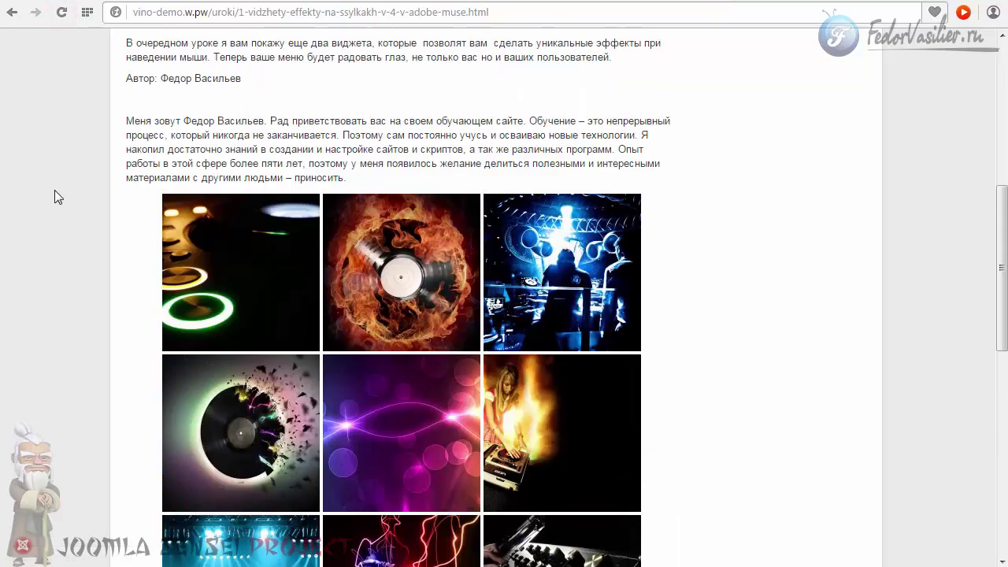
scroll(53, 188, "up", 1)
scroll(53, 188, "down", 2)
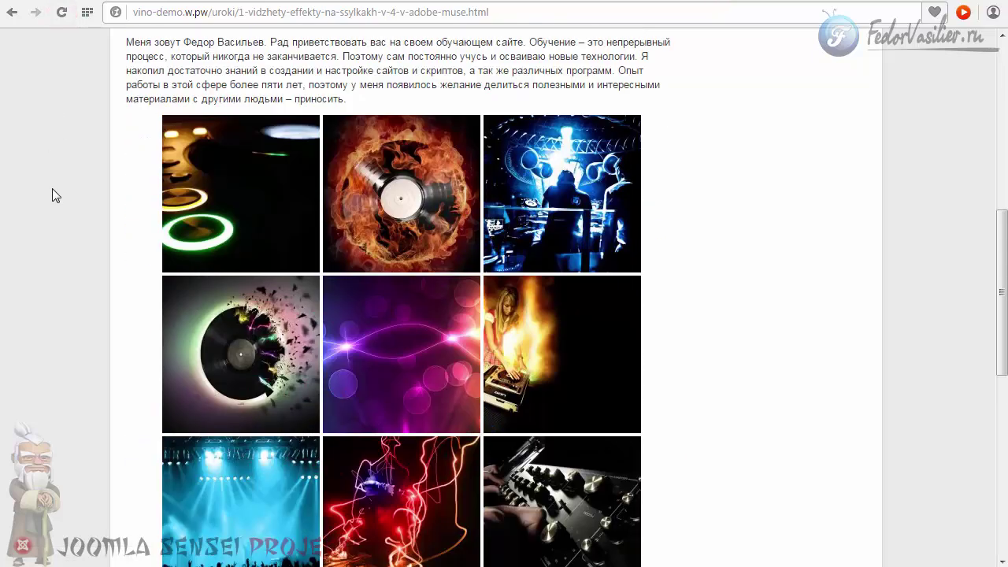
scroll(52, 188, "down", 2)
scroll(52, 188, "down", 4)
scroll(52, 188, "up", 7)
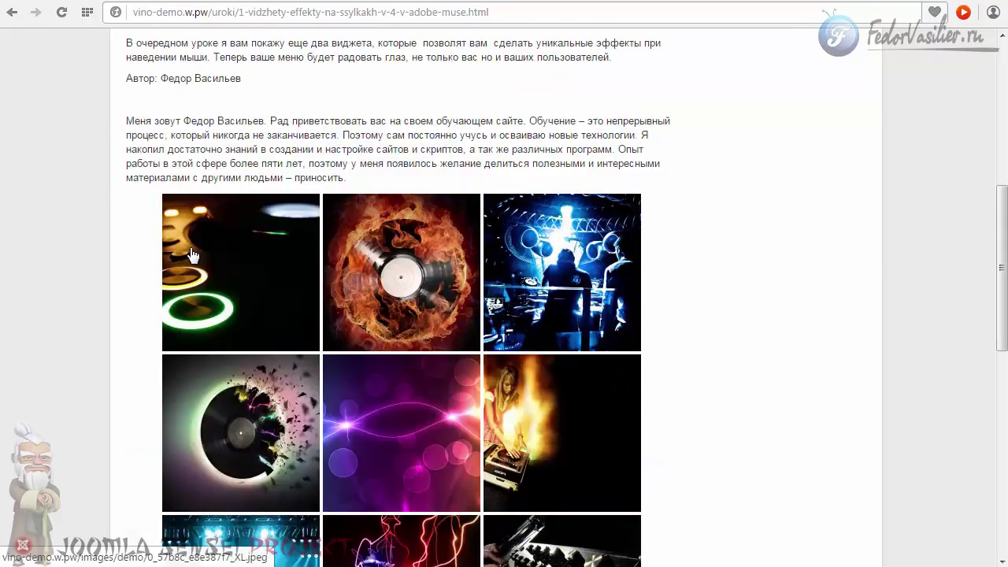
Enlarge the first gallery image, switch to the DJ girl with flames, close the viewer and look over the remaining thumbnails
left_click(195, 255)
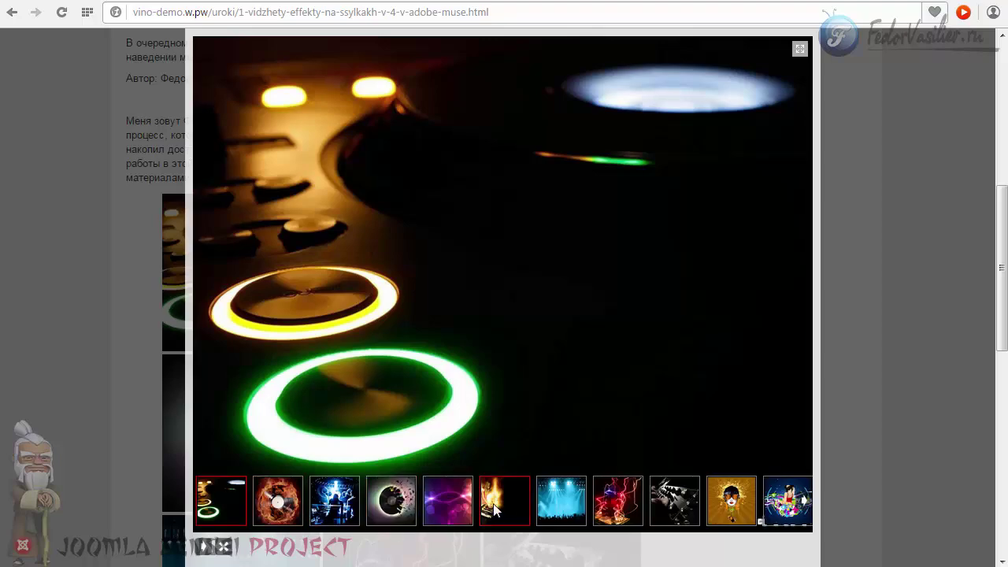
left_click(495, 511)
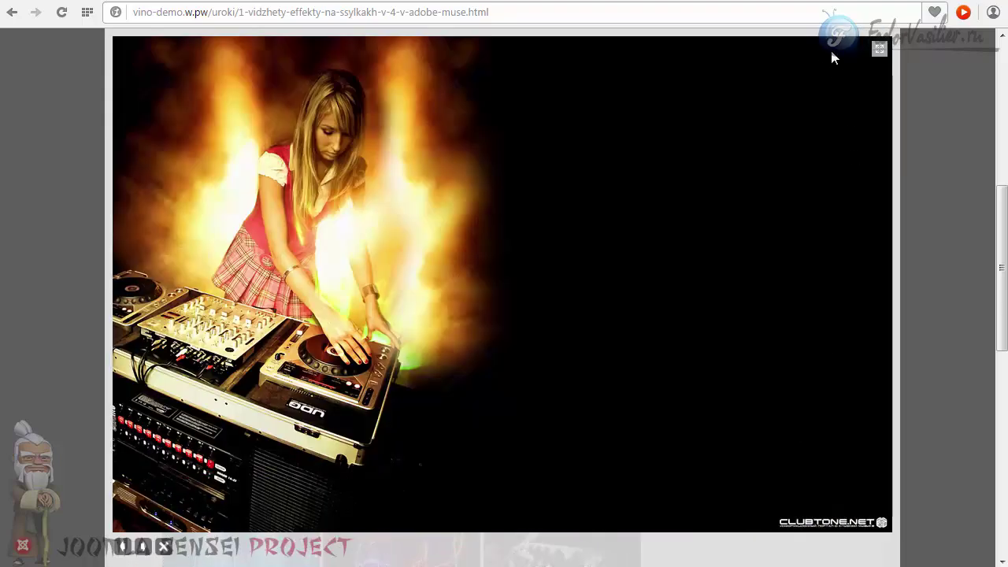
left_click(764, 473)
scroll(391, 344, "up", 3)
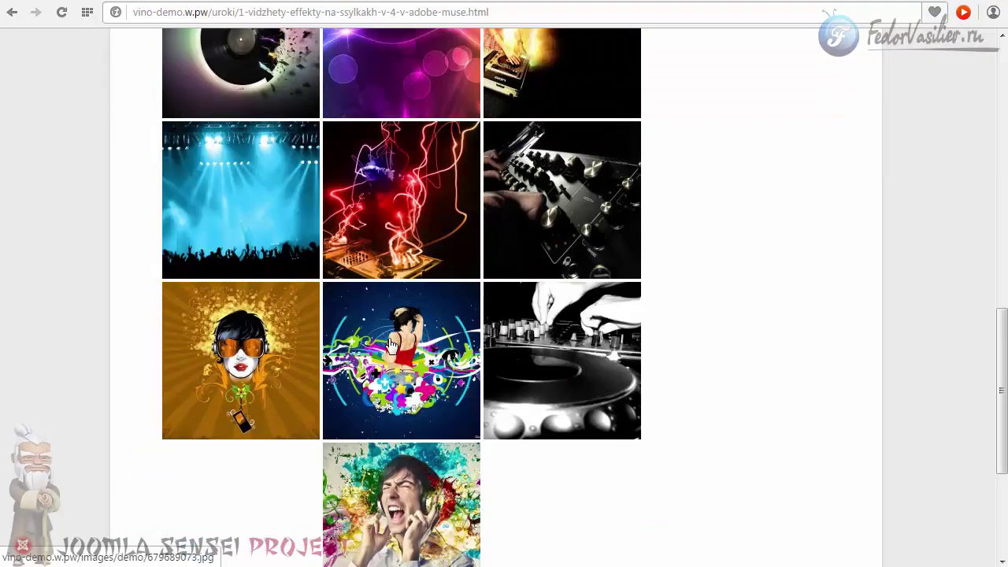
scroll(548, 296, "down", 4)
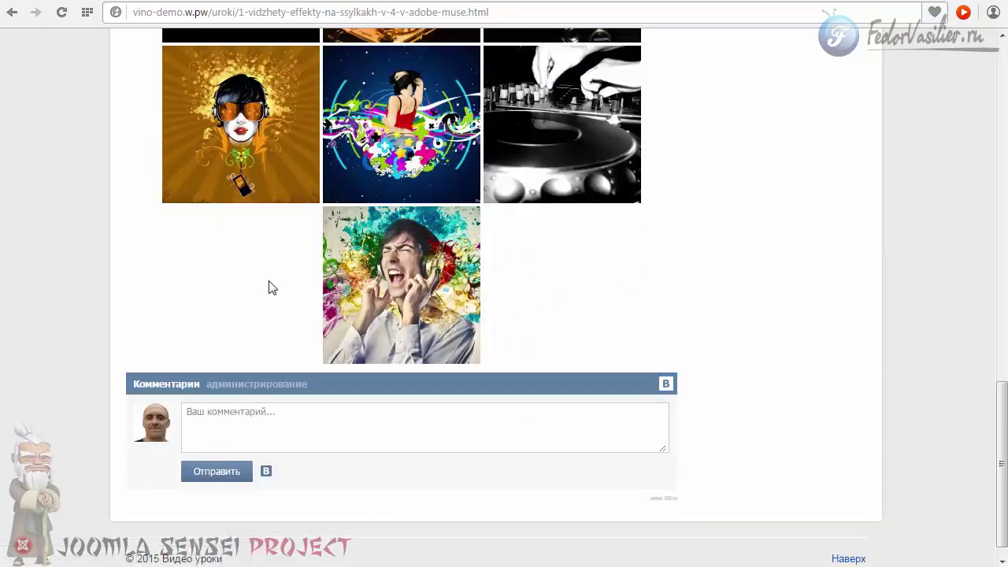
scroll(573, 302, "up", 9)
scroll(575, 304, "down", 6)
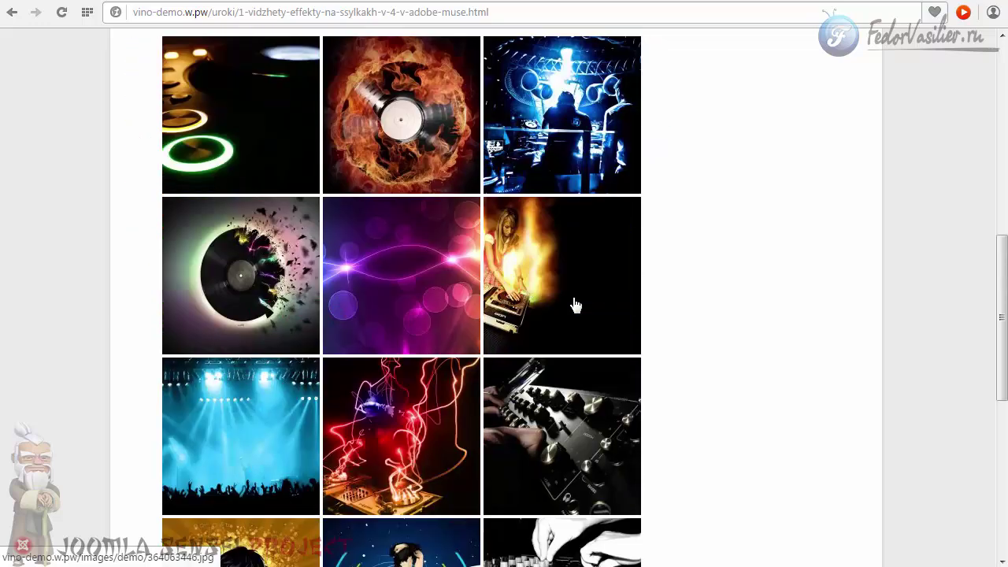
scroll(571, 306, "down", 2)
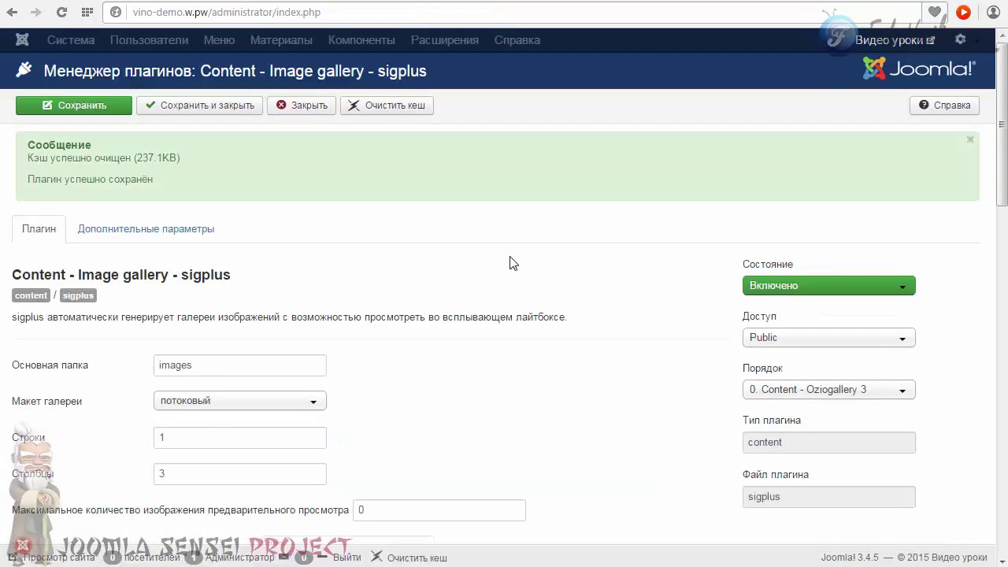
Set the gallery alignment (Выравнивание) to слева in the sigplus plugin settings
scroll(509, 263, "down", 2)
scroll(509, 262, "down", 3)
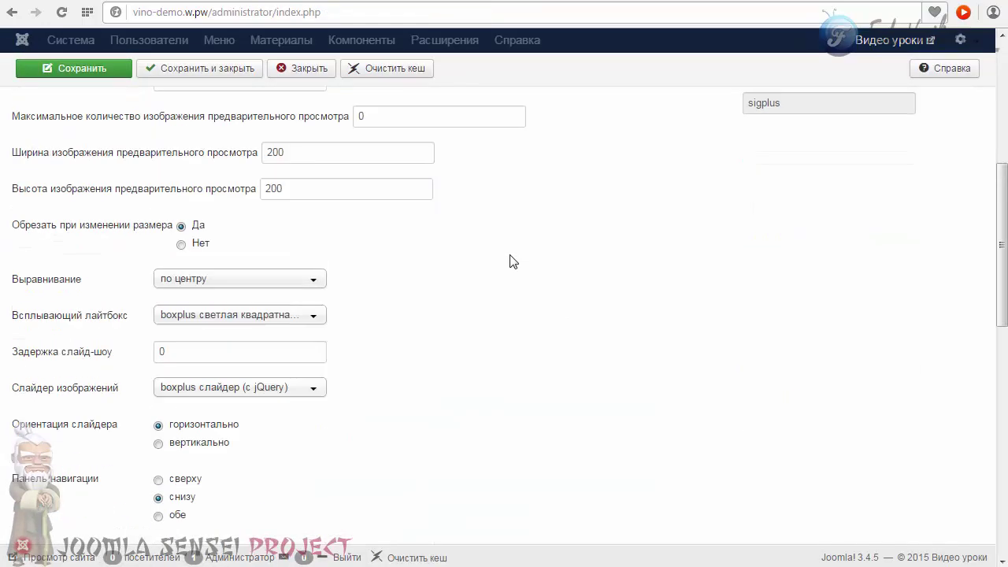
mouse_move(28, 290)
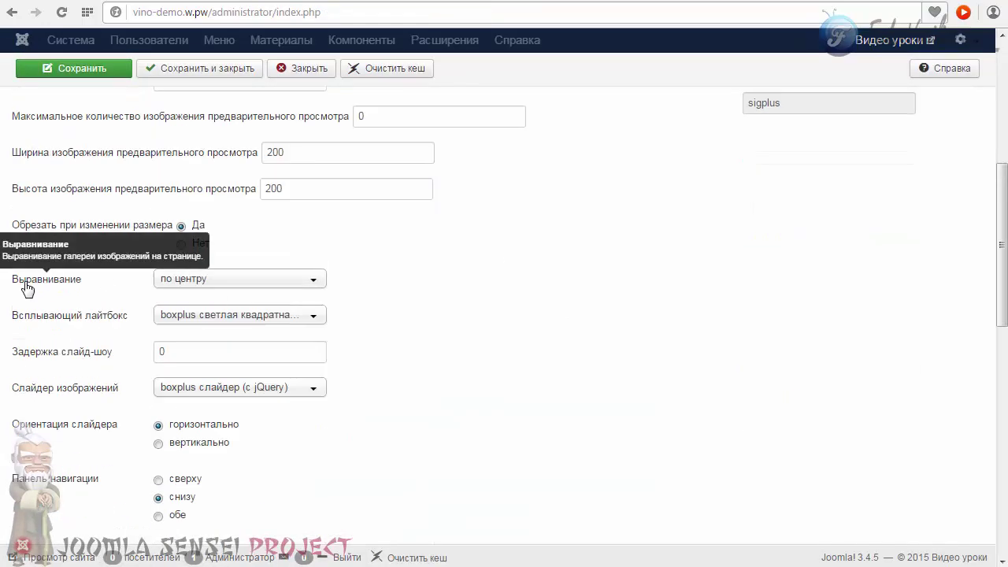
left_click(187, 282)
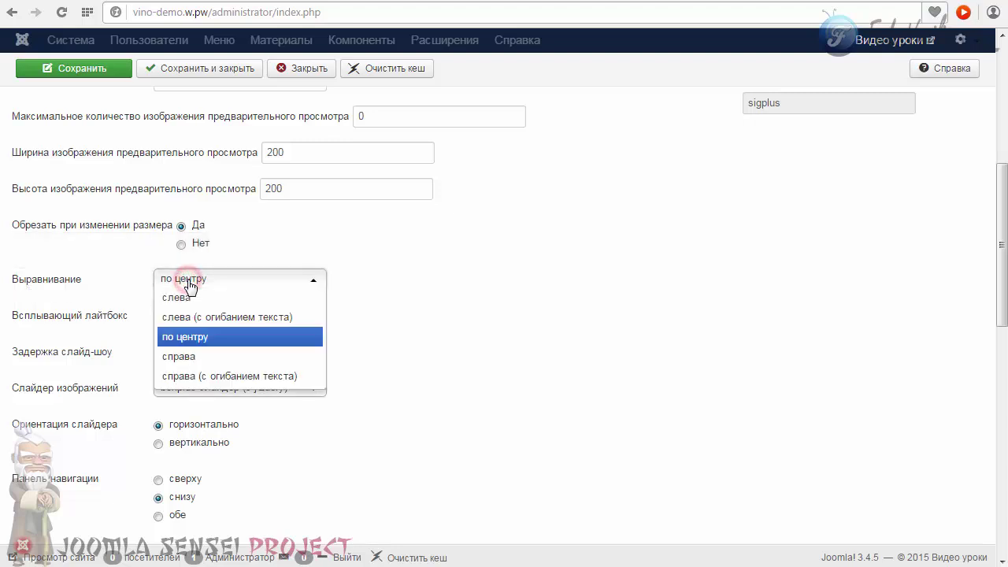
left_click(175, 297)
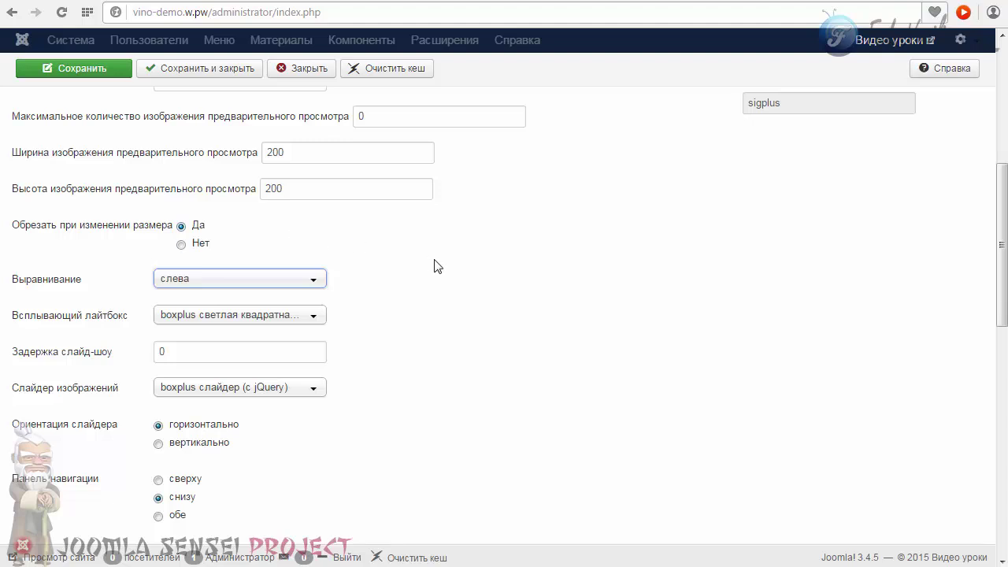
Set the pop-up lightbox (Всплывающий лайтбокс) to boxplus летающее окно (с jQuery) and save the plugin
mouse_move(90, 324)
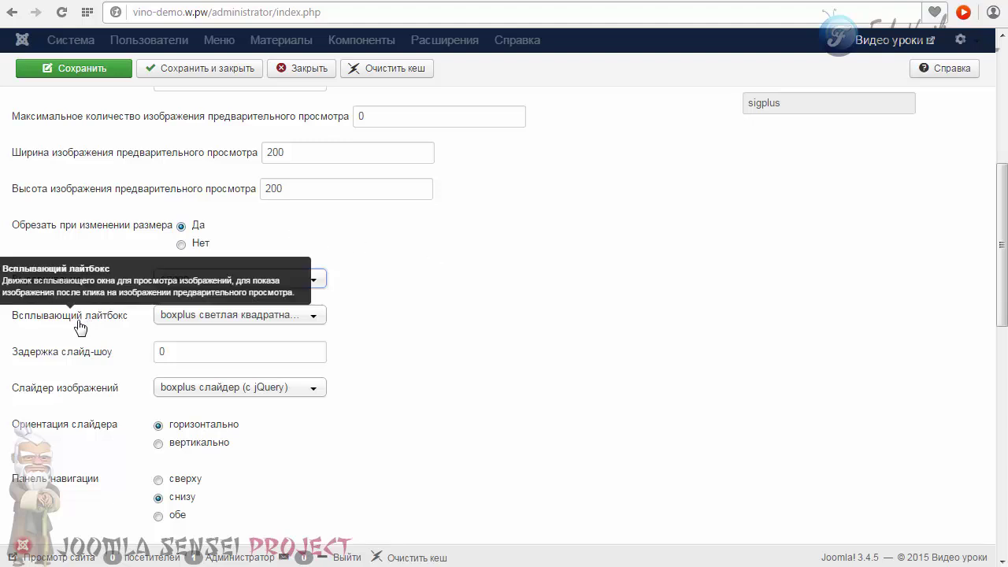
left_click(226, 318)
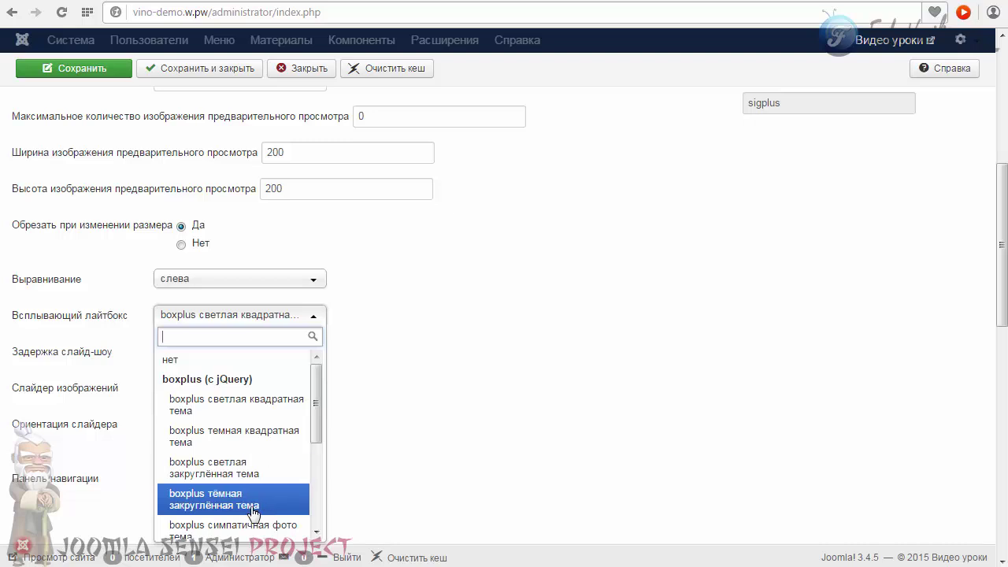
left_click_drag(318, 418, 309, 487)
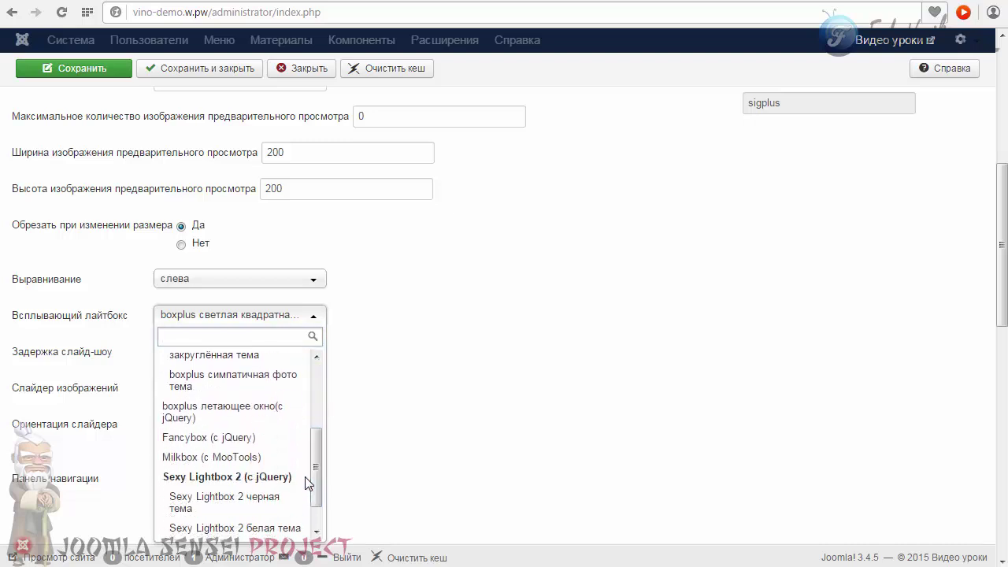
left_click(241, 412)
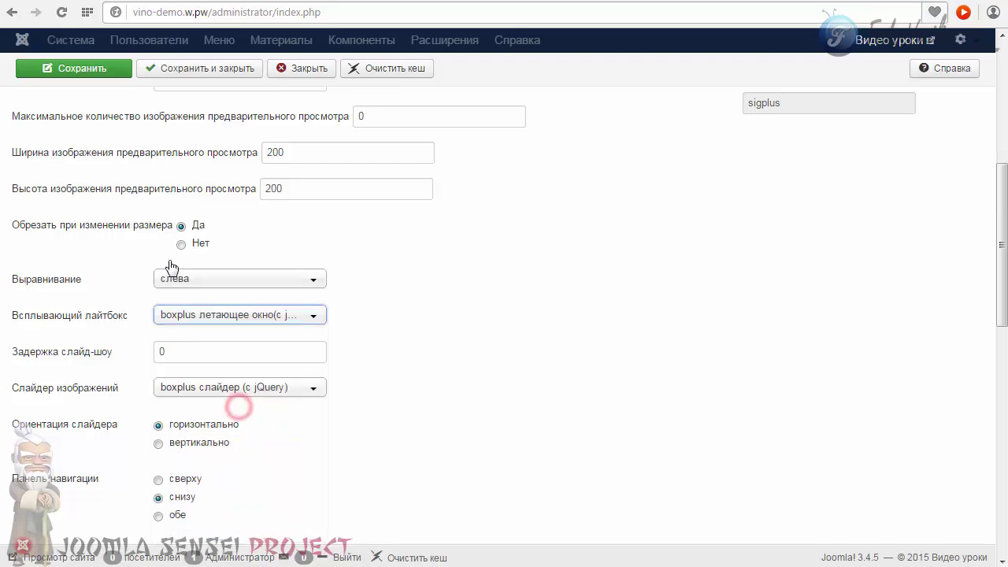
left_click(83, 69)
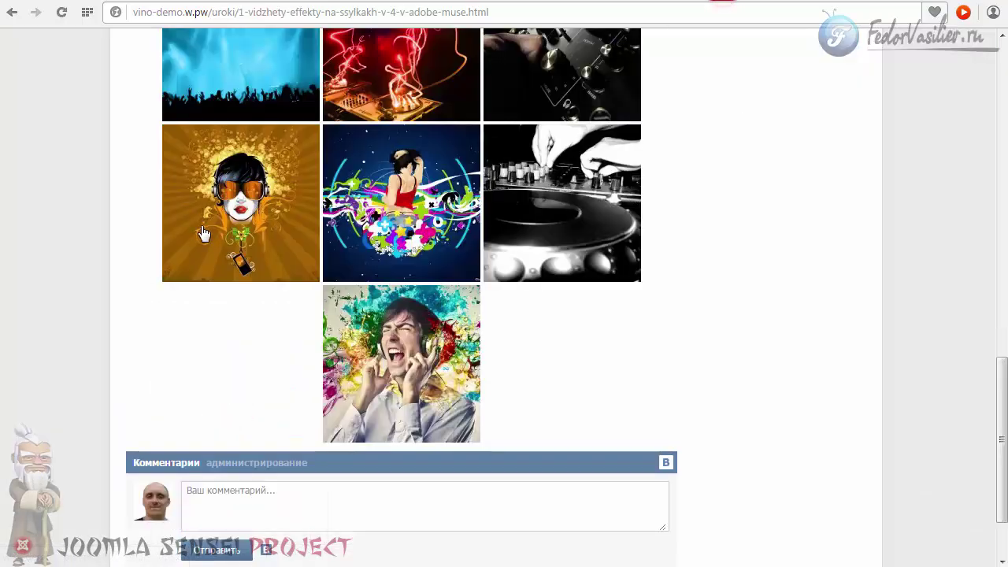
Reload the public article and check the gallery's alignment from the first thumbnail row to the last
scroll(202, 234, "up", 5)
scroll(196, 243, "up", 3)
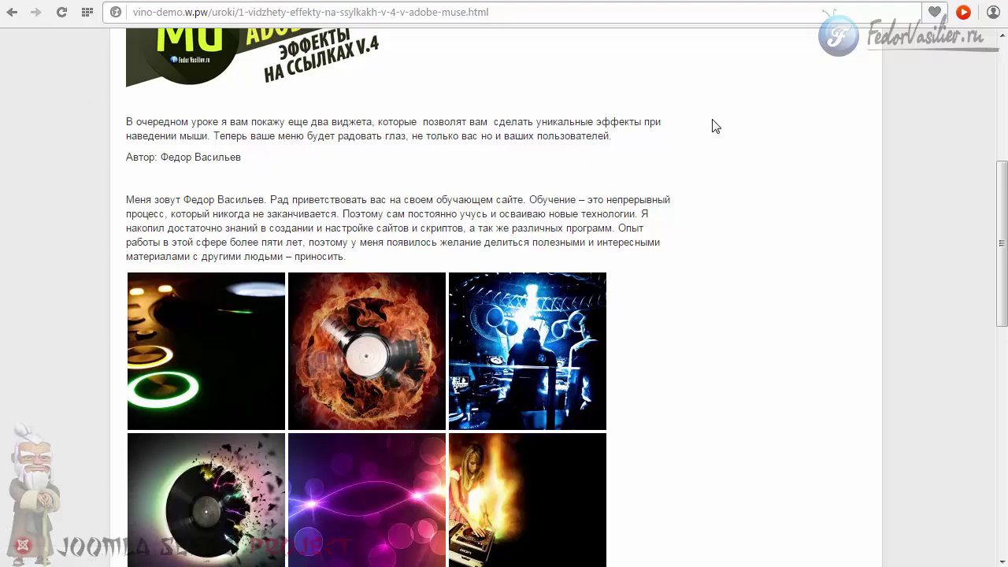
scroll(712, 127, "down", 7)
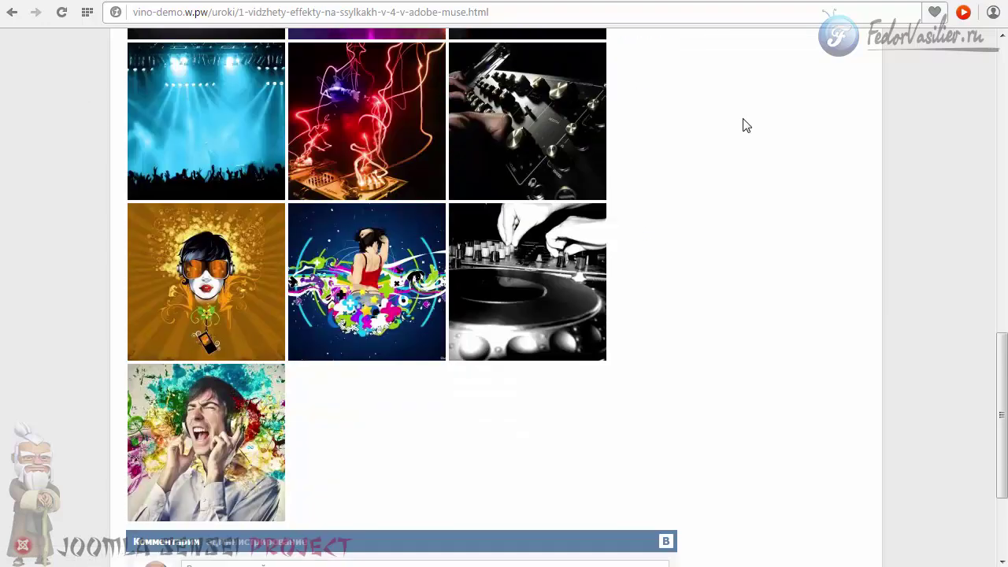
scroll(712, 244, "down", 2)
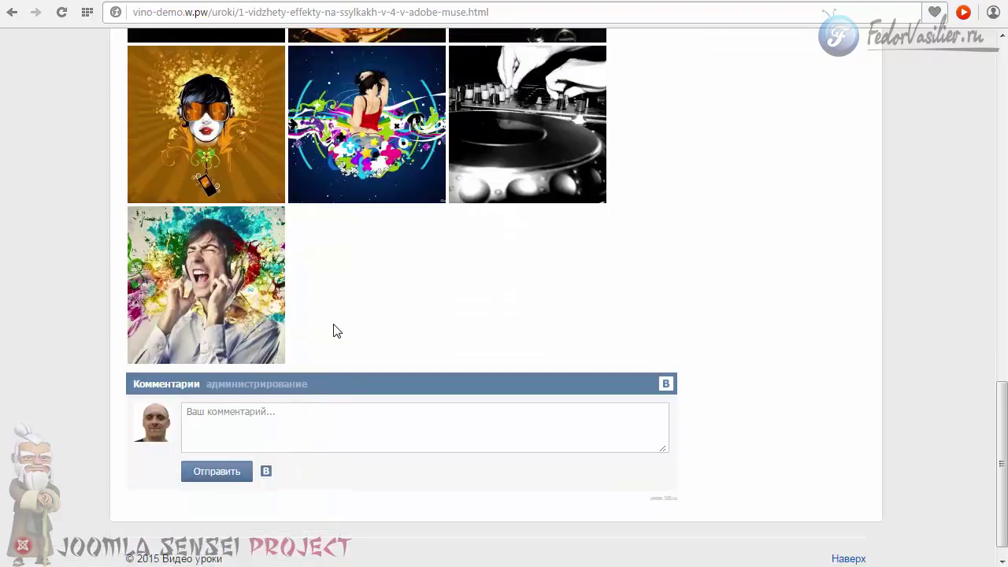
Try the flying-window preview on the last gallery thumbnail and on several thumbnails in the first two rows
left_click(217, 289)
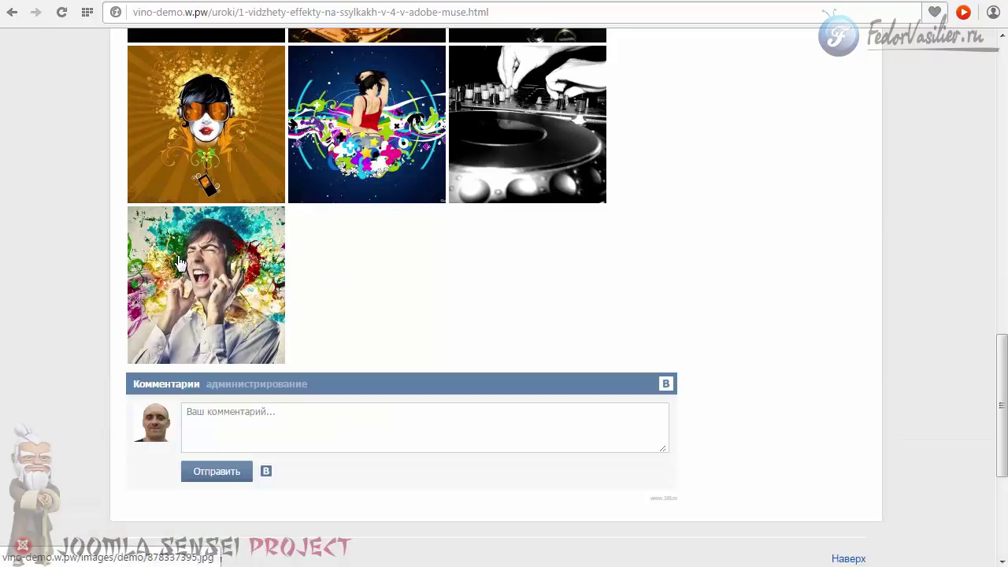
mouse_move(180, 262)
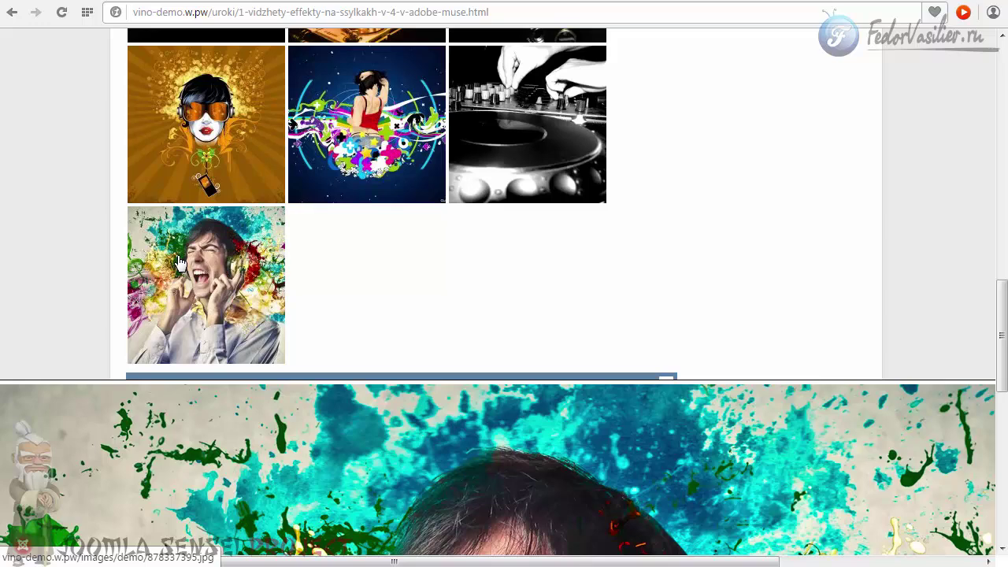
scroll(689, 268, "up", 3)
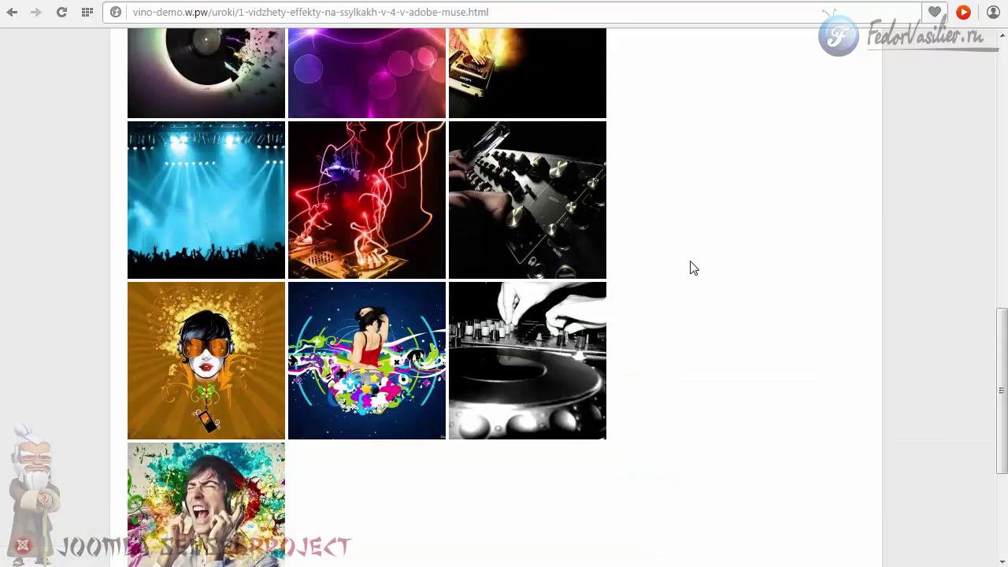
mouse_move(507, 218)
scroll(717, 216, "up", 4)
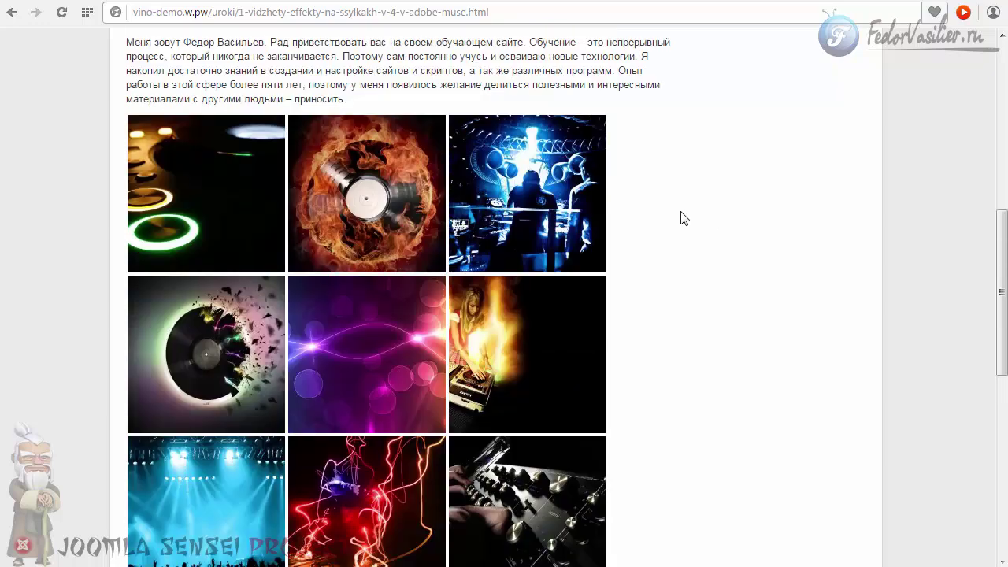
mouse_move(327, 193)
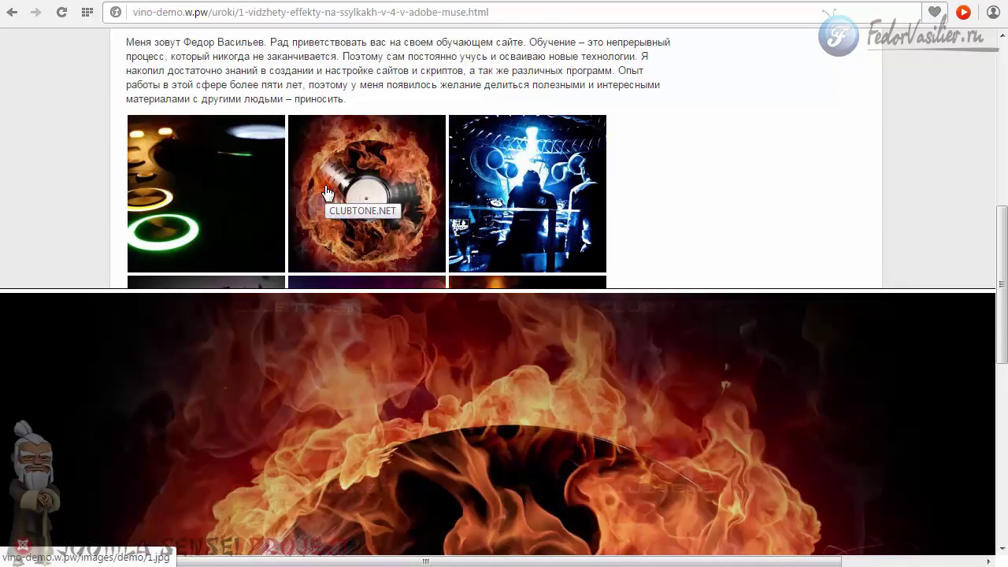
mouse_move(360, 322)
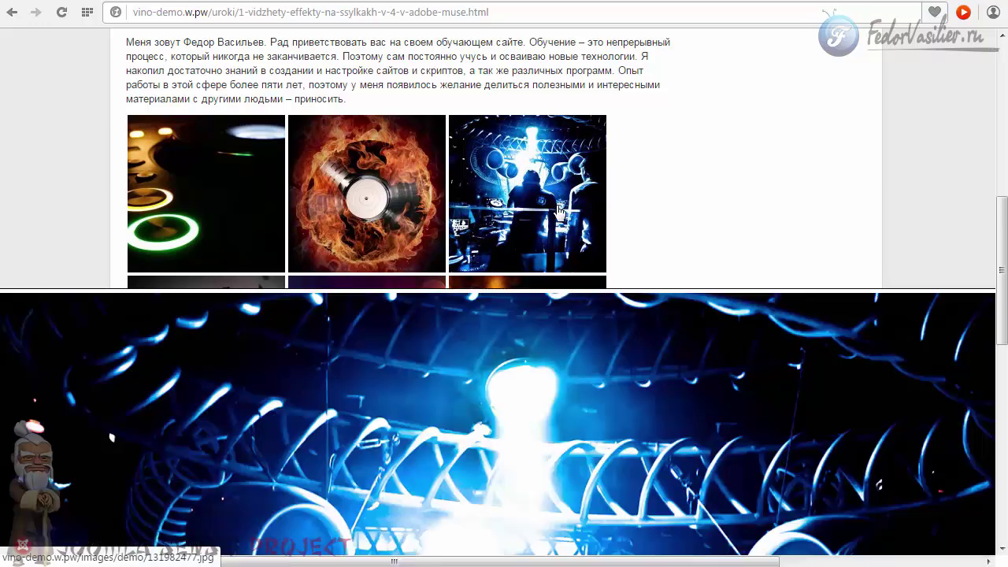
mouse_move(331, 174)
mouse_move(188, 170)
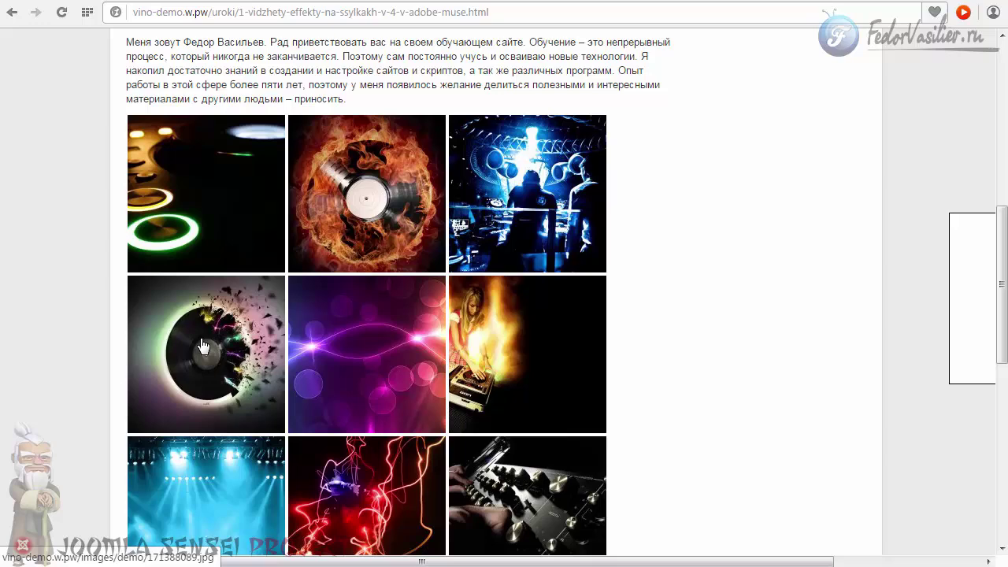
mouse_move(202, 347)
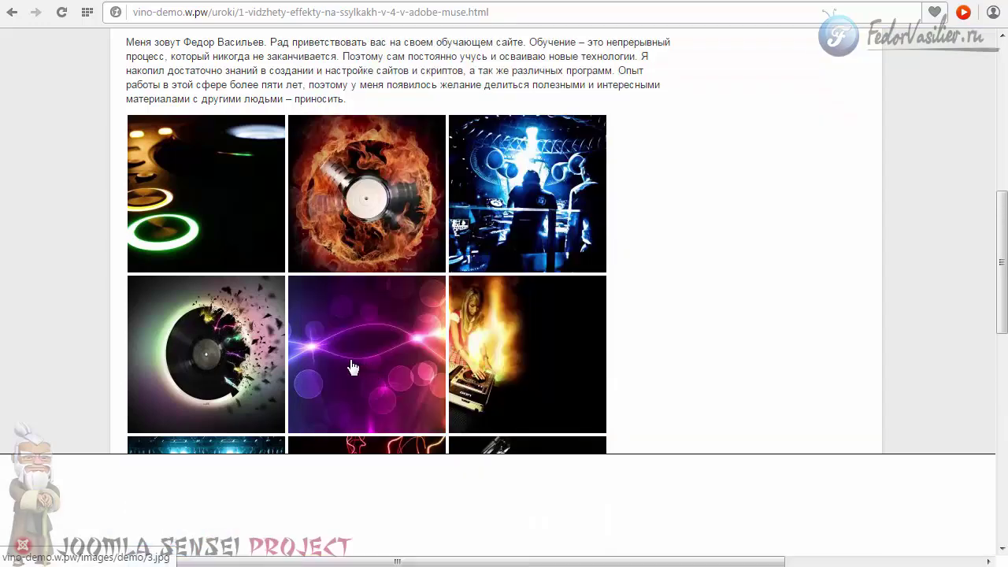
mouse_move(256, 204)
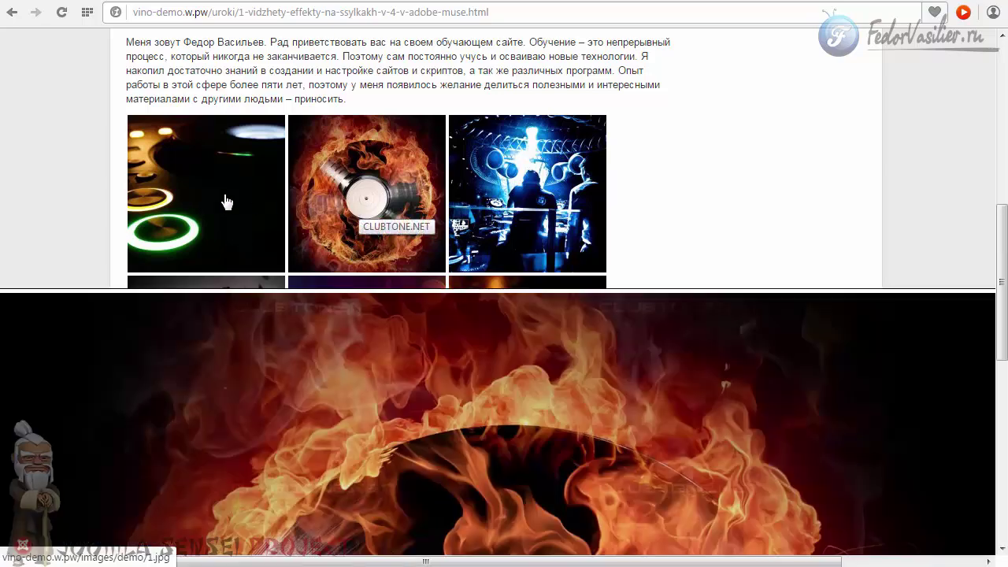
mouse_move(207, 203)
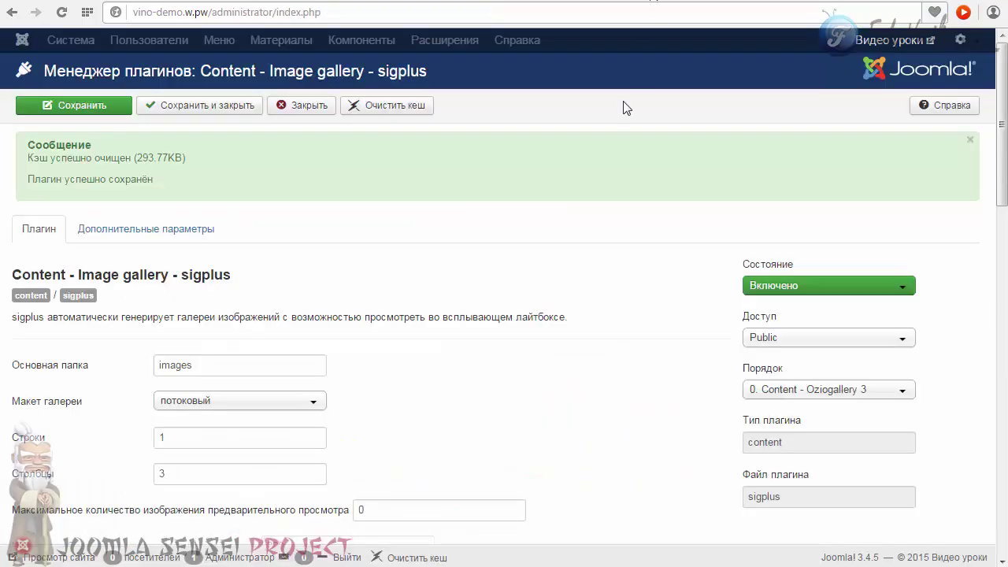
Switch back to the plugin settings, set the pop-up lightbox to boxplus темная квадратная тема and save the plugin
scroll(455, 252, "down", 8)
scroll(455, 254, "up", 1)
scroll(456, 254, "up", 2)
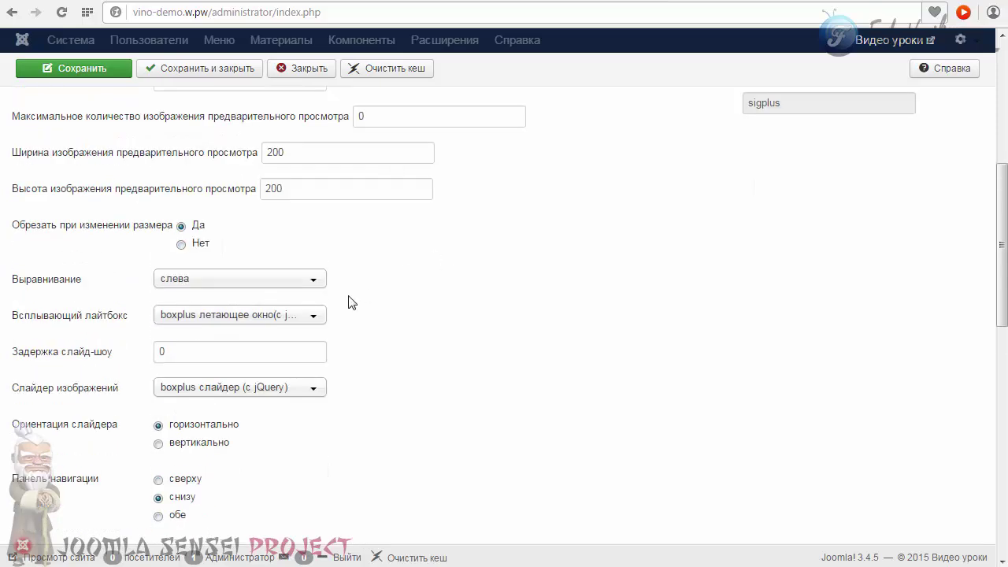
left_click(313, 319)
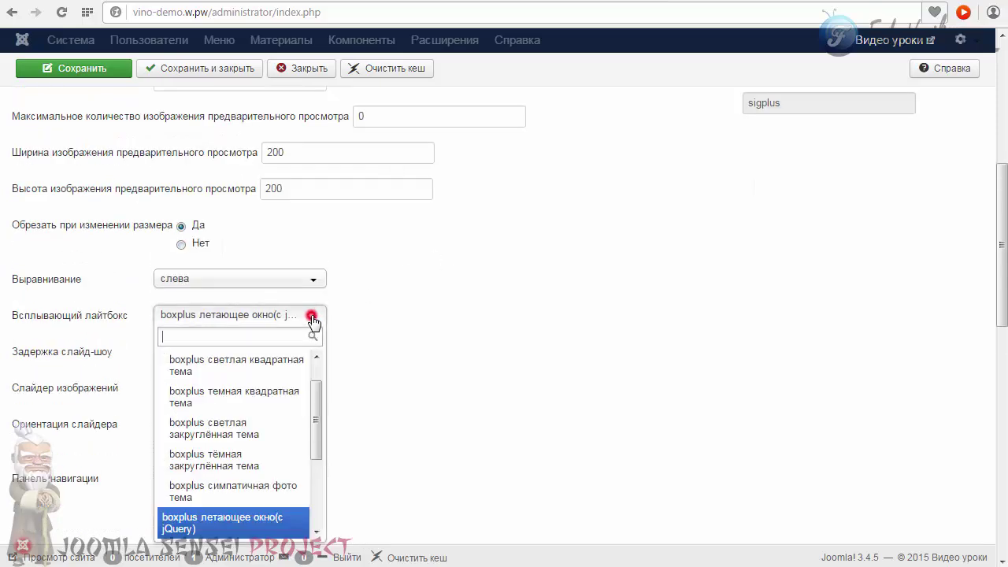
left_click(250, 399)
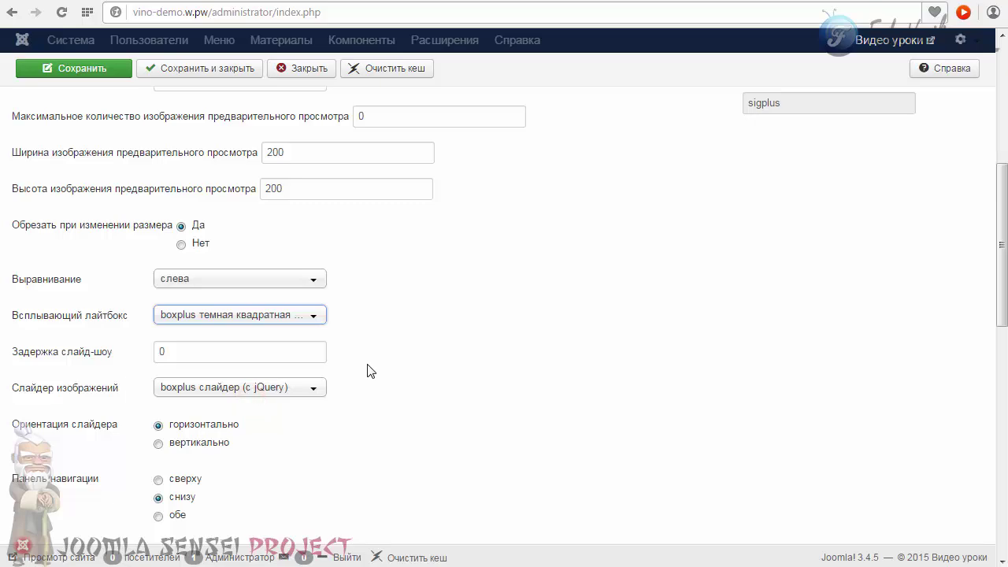
left_click(104, 71)
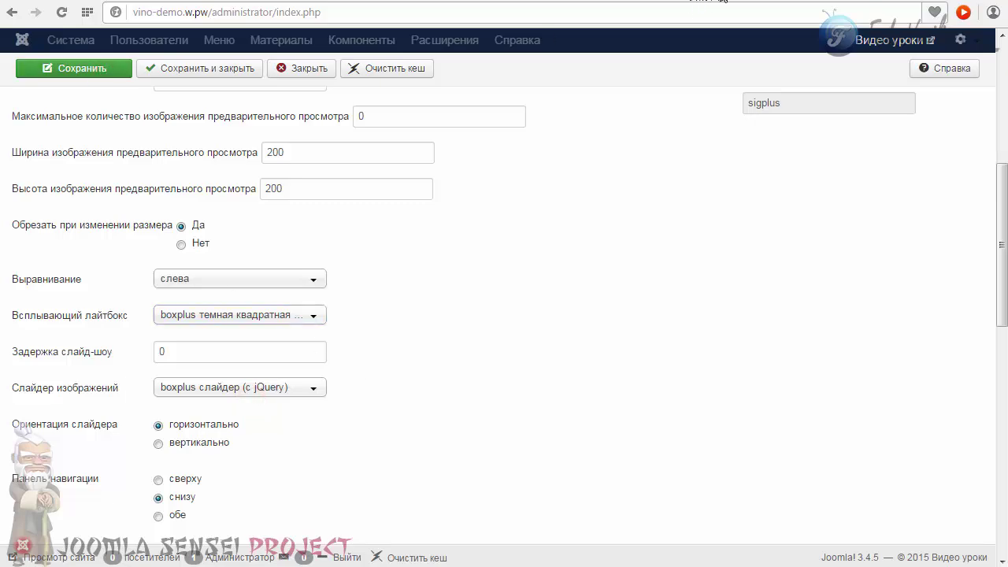
left_click(106, 70)
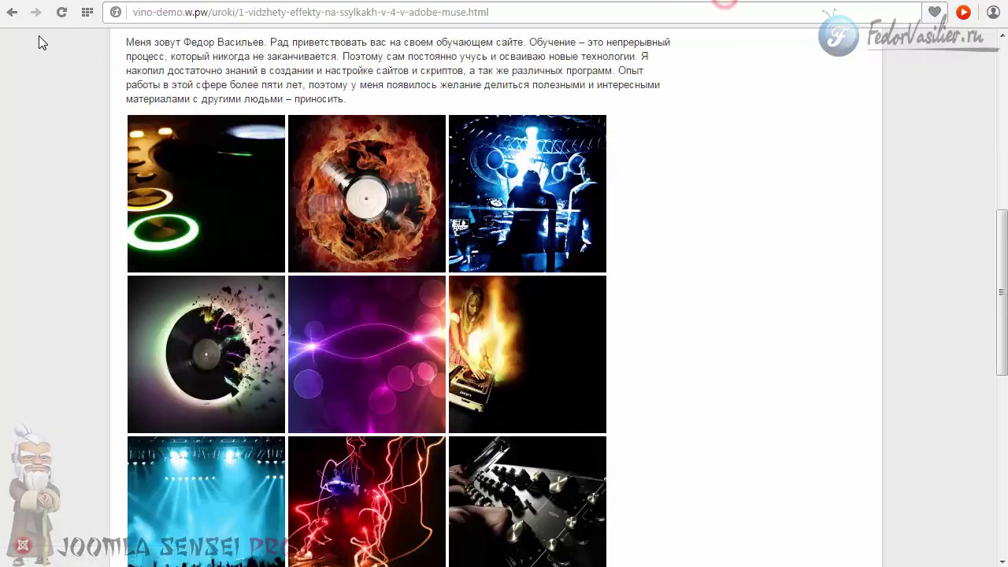
Reload the public article, enlarge the first gallery image and reveal the viewer's thumbnail strip
left_click(61, 15)
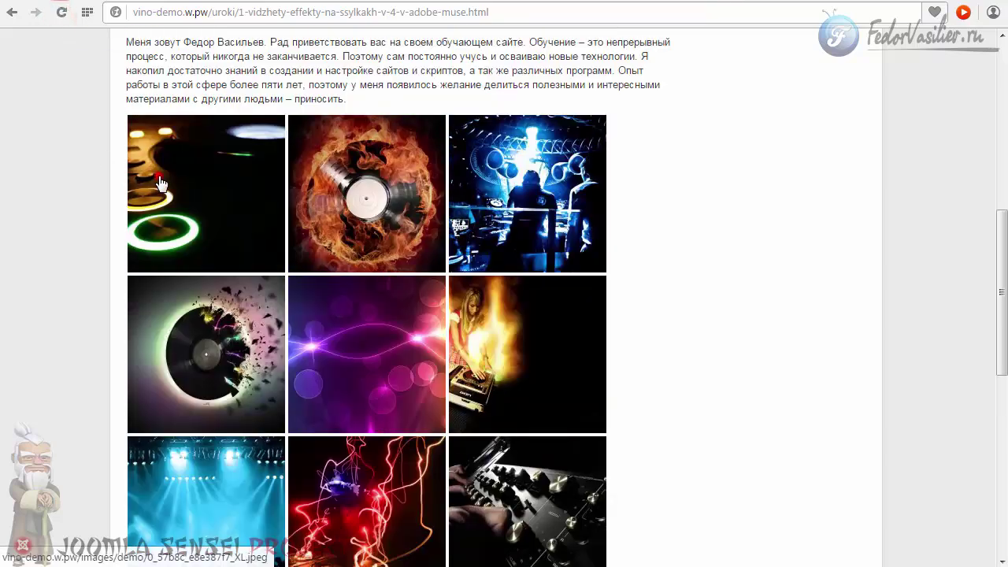
left_click(160, 183)
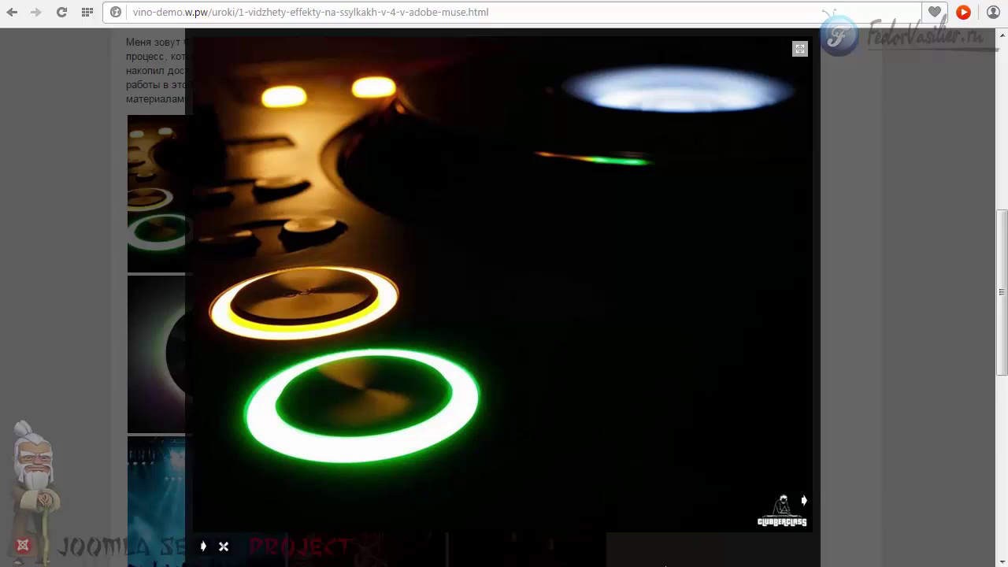
mouse_move(296, 505)
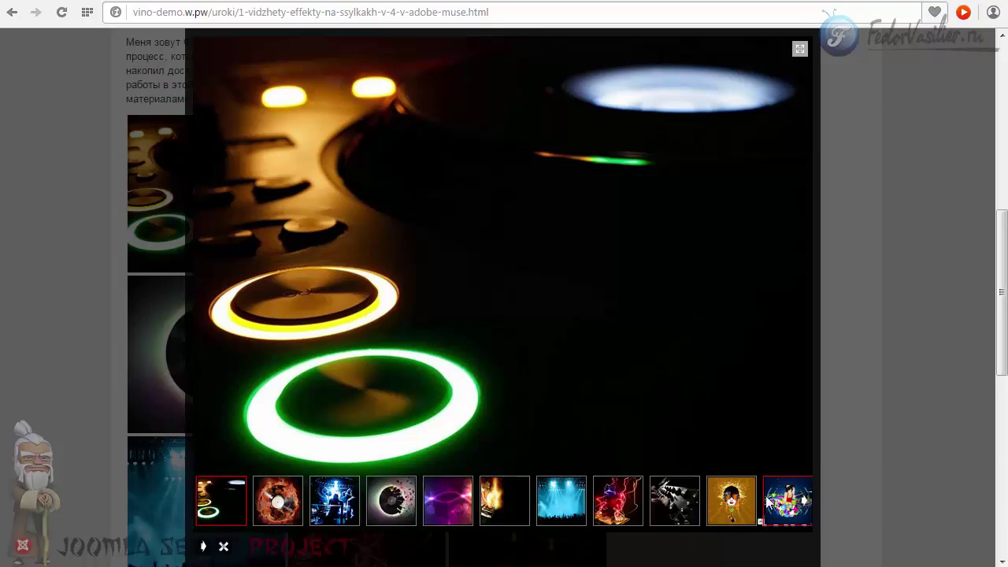
Move the viewer's thumbnail strip back and forth between its first and last images
left_click(804, 504)
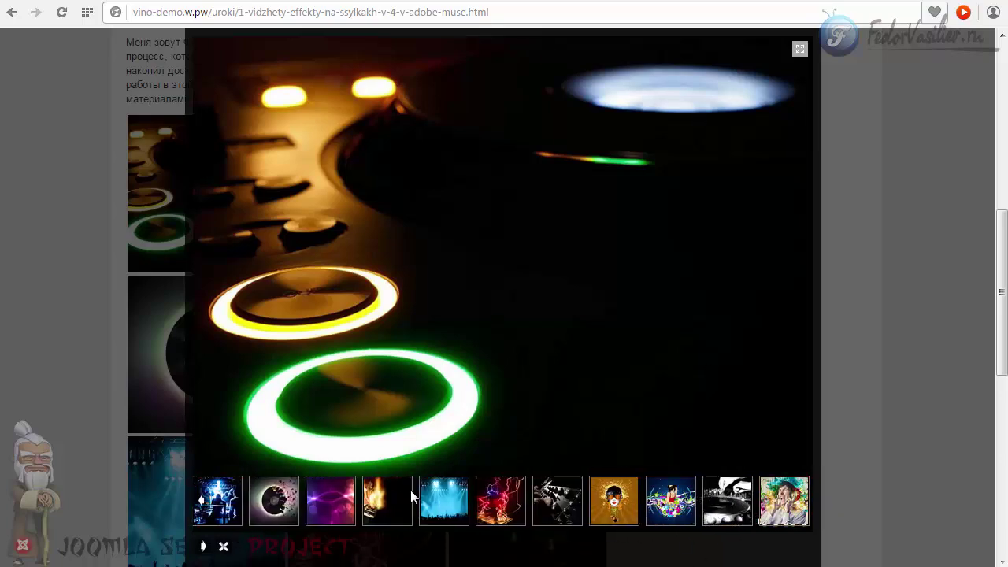
left_click(203, 504)
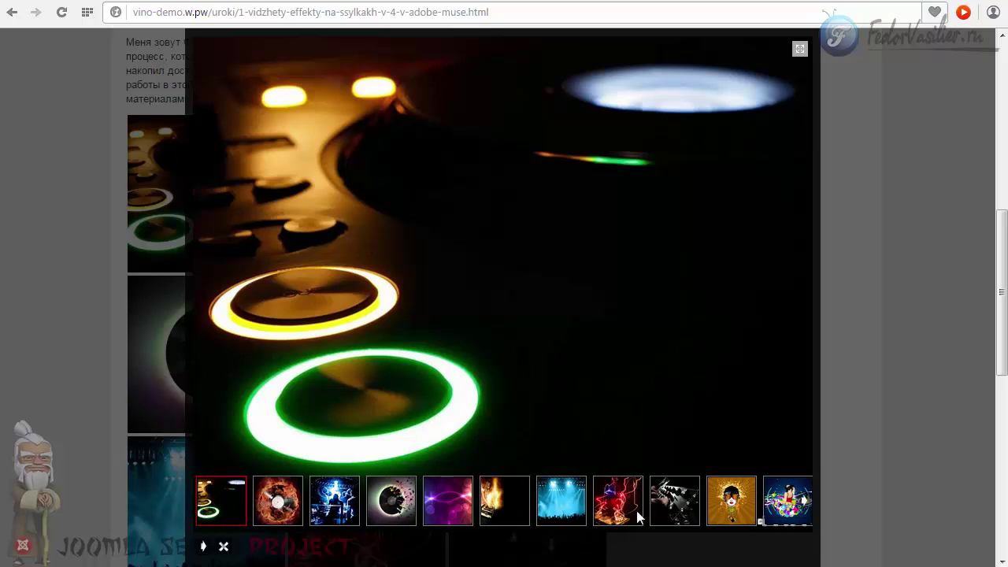
left_click(802, 504)
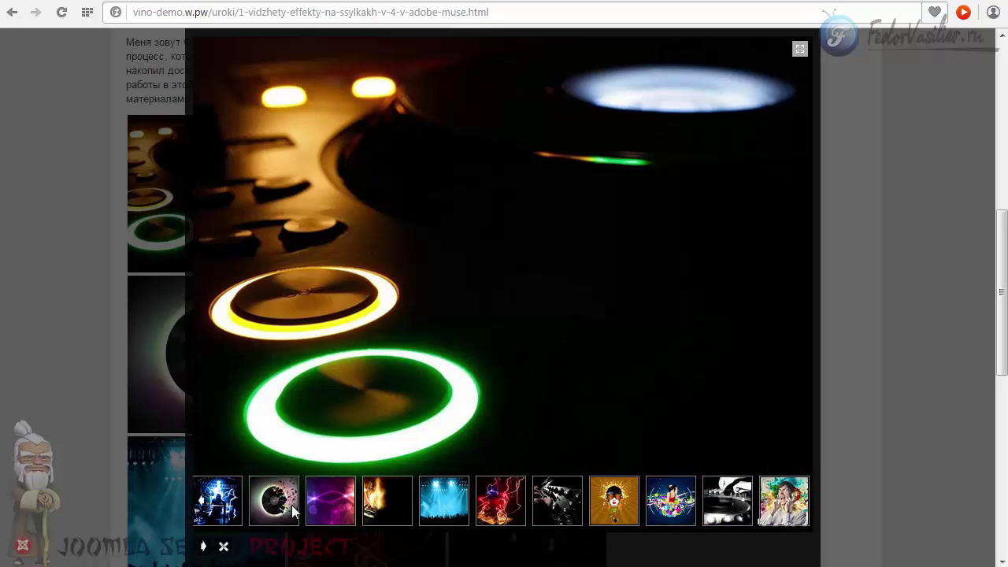
left_click(202, 508)
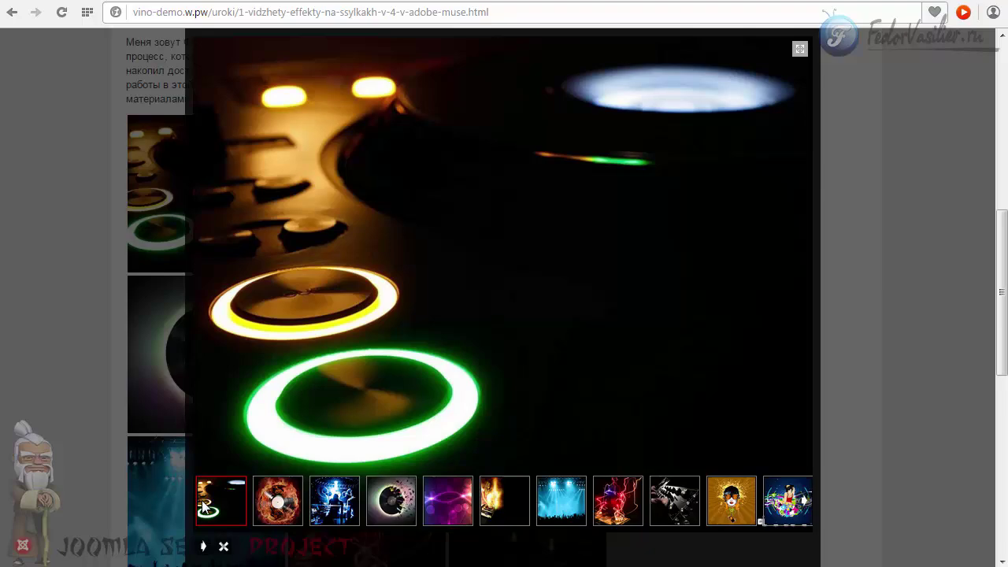
left_click(804, 503)
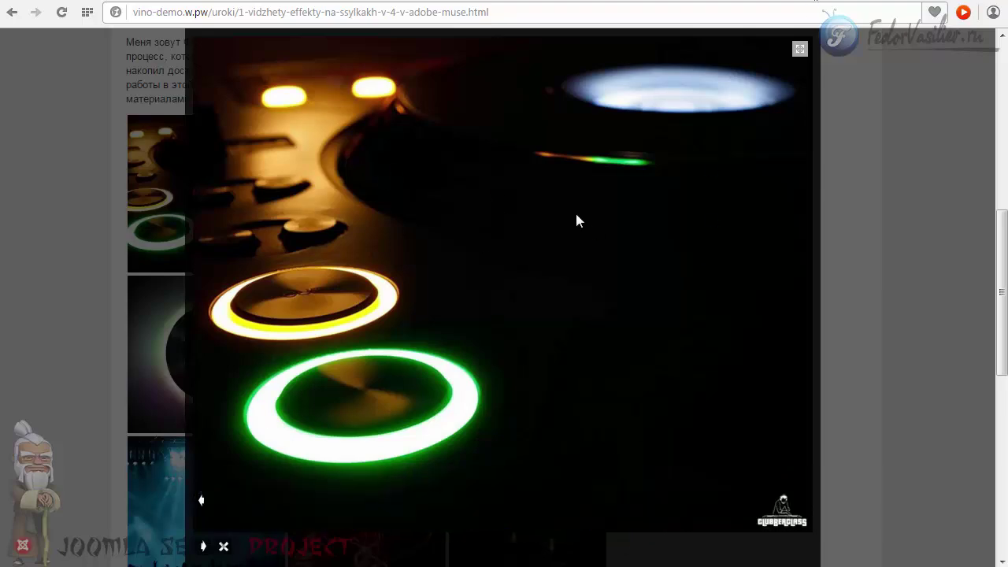
Return to the plugin settings and examine the image slider choices, the navigation options and the animation settings
key("ctrl+w")
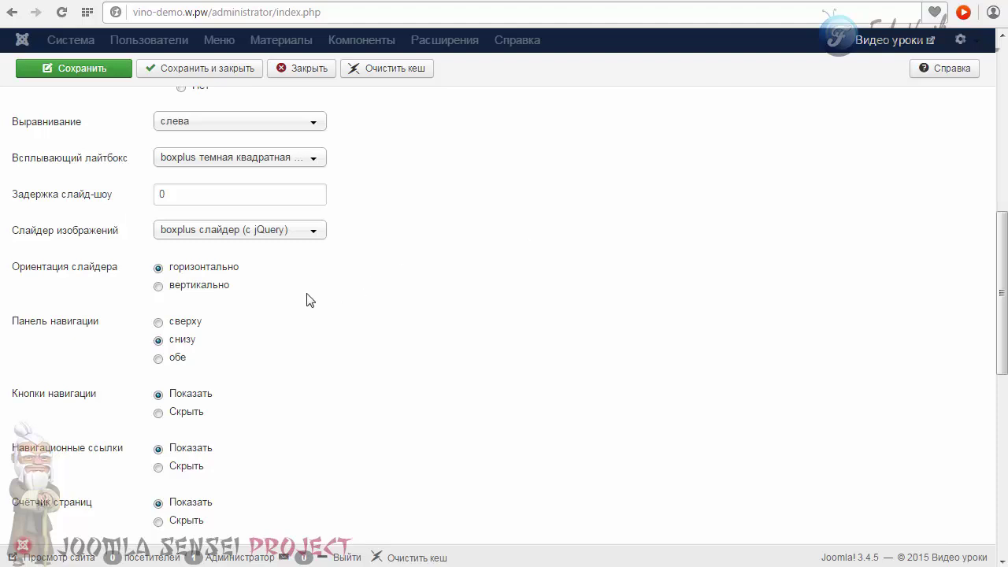
left_click(283, 234)
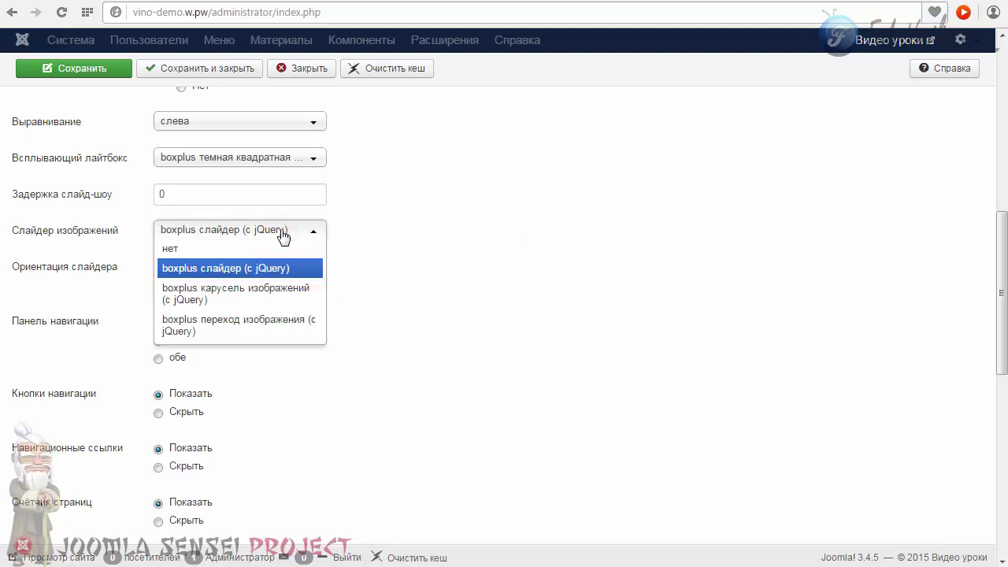
left_click(385, 221)
scroll(385, 227, "down", 1)
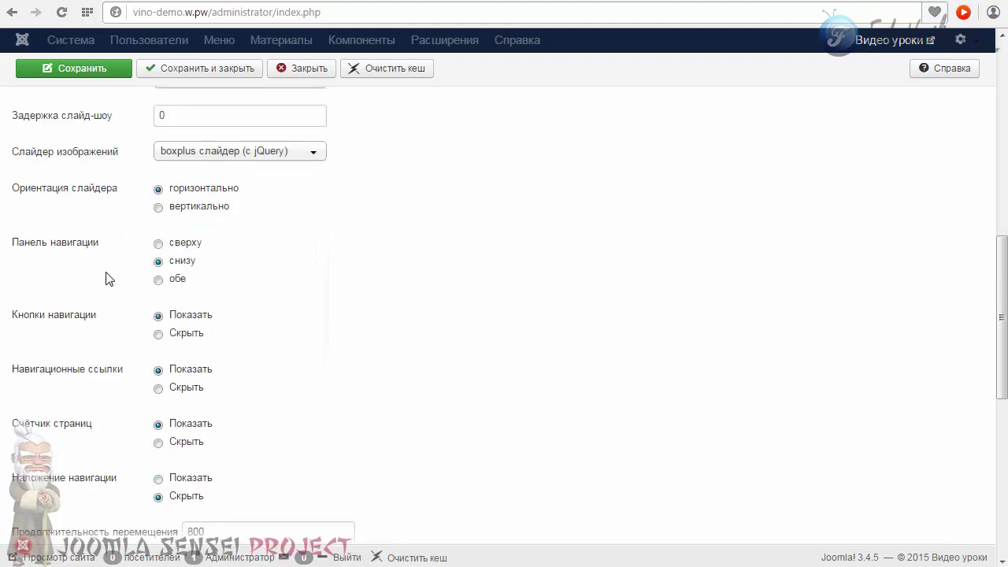
mouse_move(67, 317)
mouse_move(73, 377)
scroll(245, 277, "down", 6)
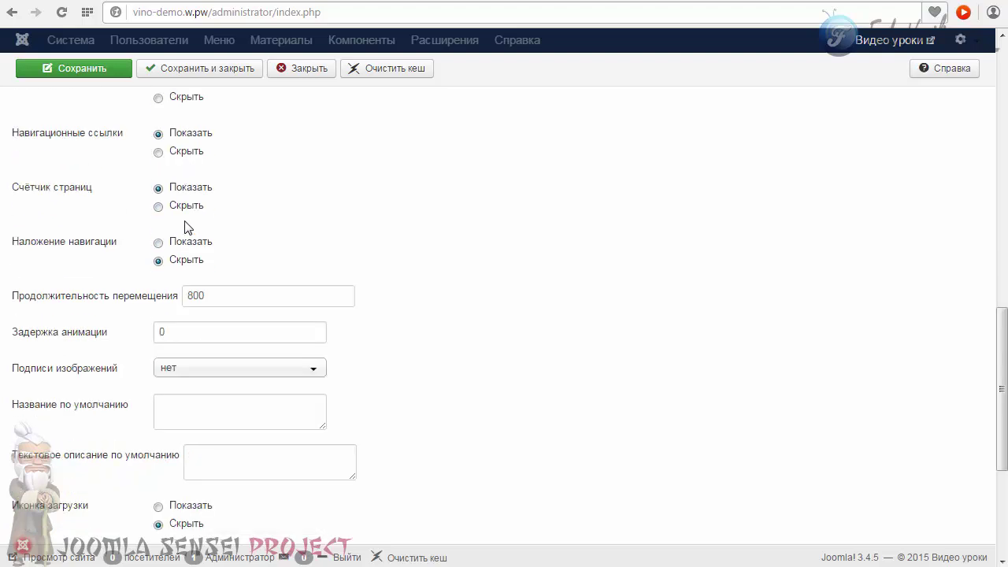
Examine the plugin's margin and border settings and the fields for the images' default title and text description
mouse_move(23, 353)
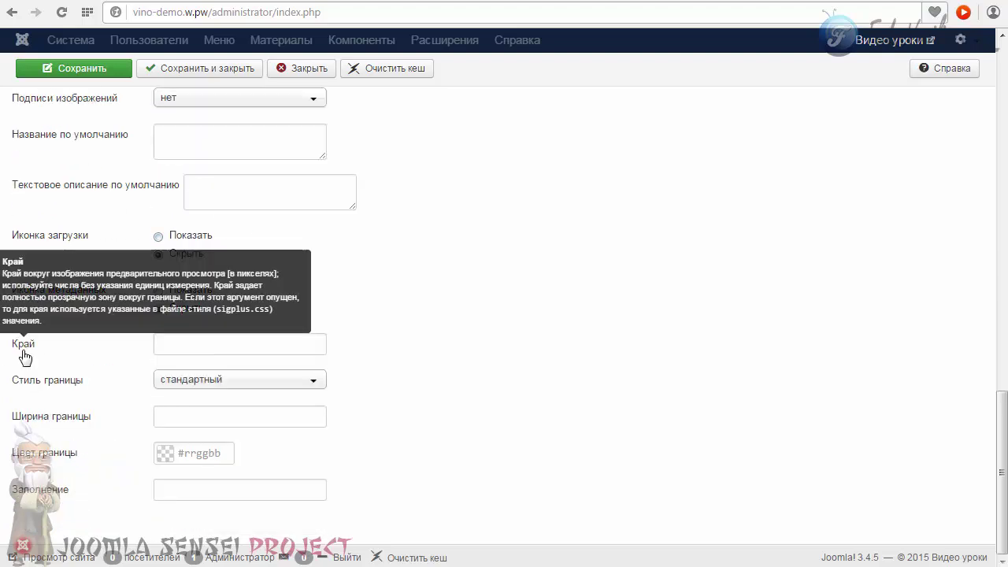
mouse_move(28, 428)
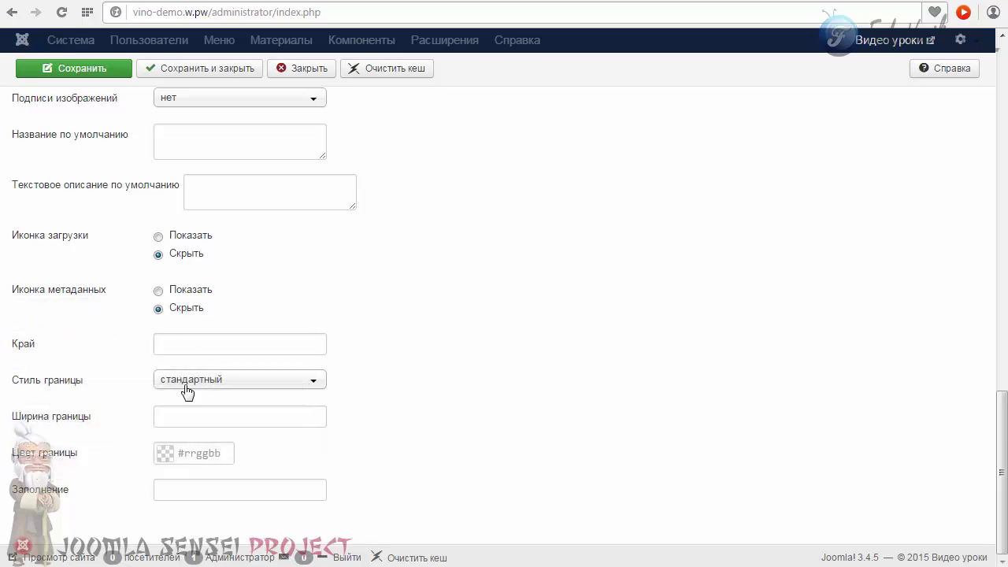
scroll(370, 355, "up", 4)
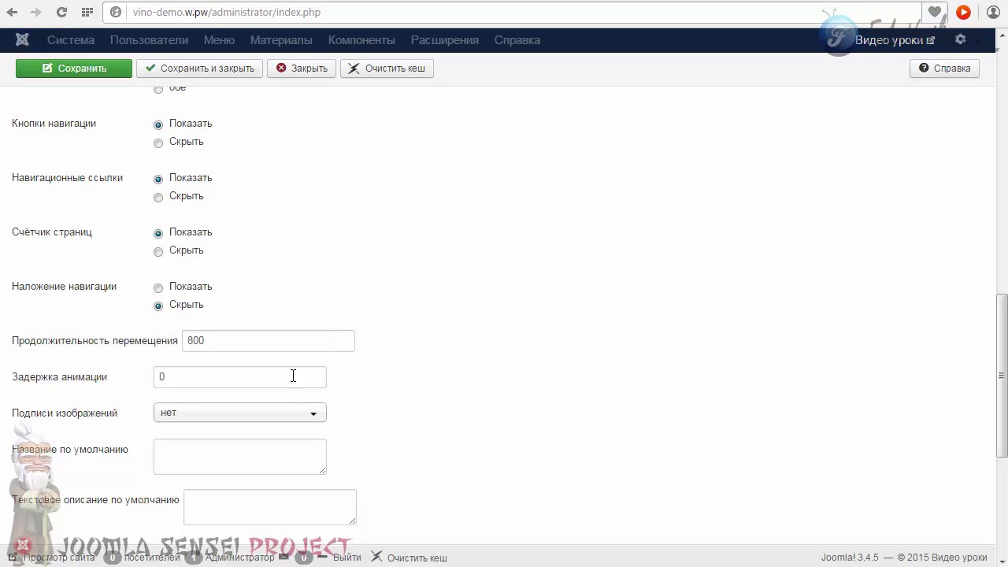
scroll(164, 428, "down", 1)
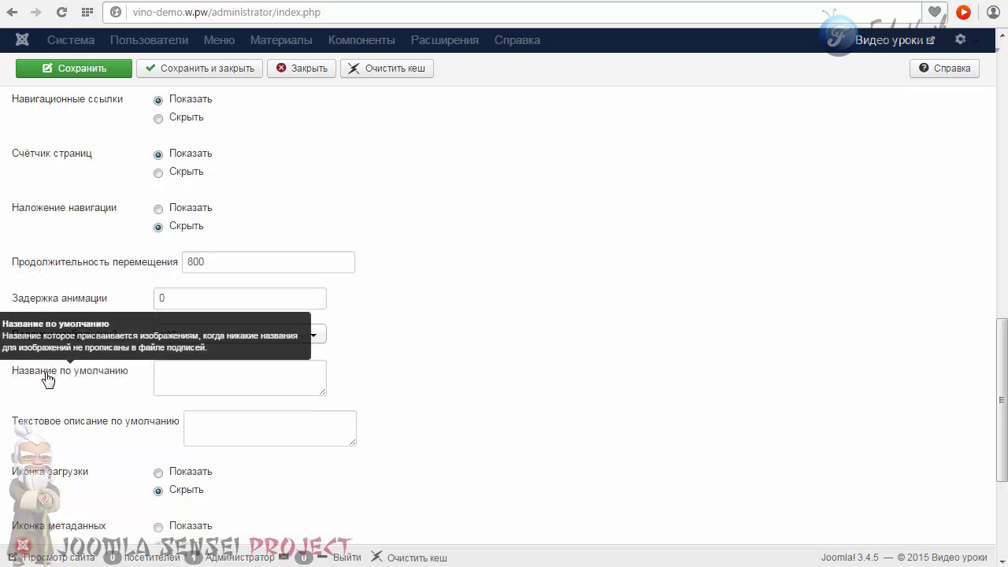
left_click(195, 378)
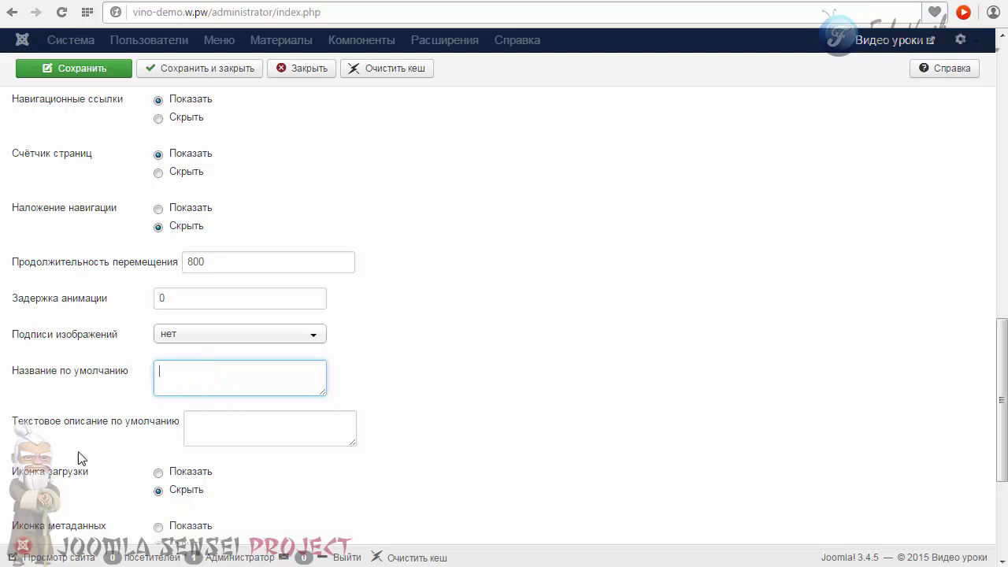
mouse_move(62, 431)
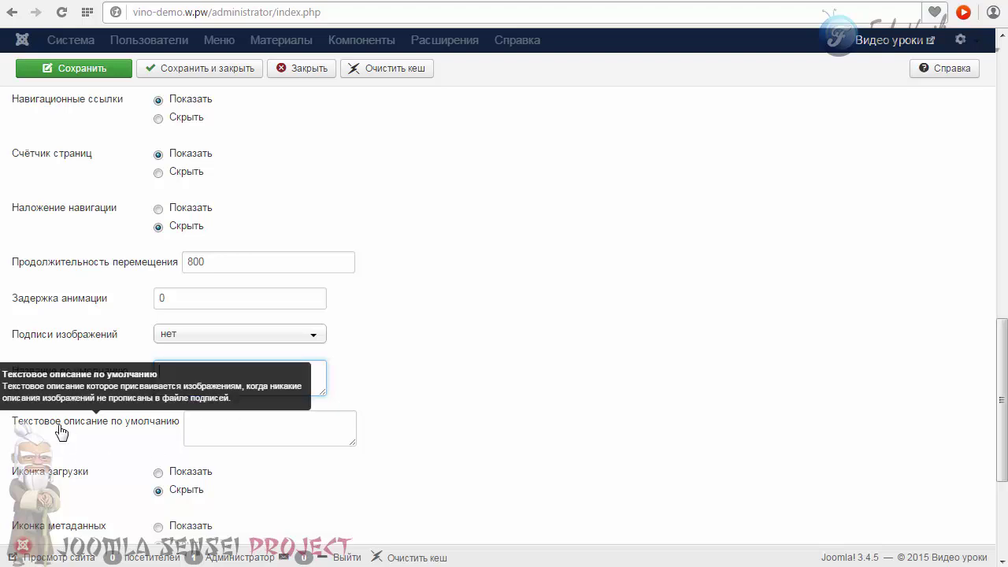
left_click(226, 434)
left_click(178, 371)
left_click(214, 433)
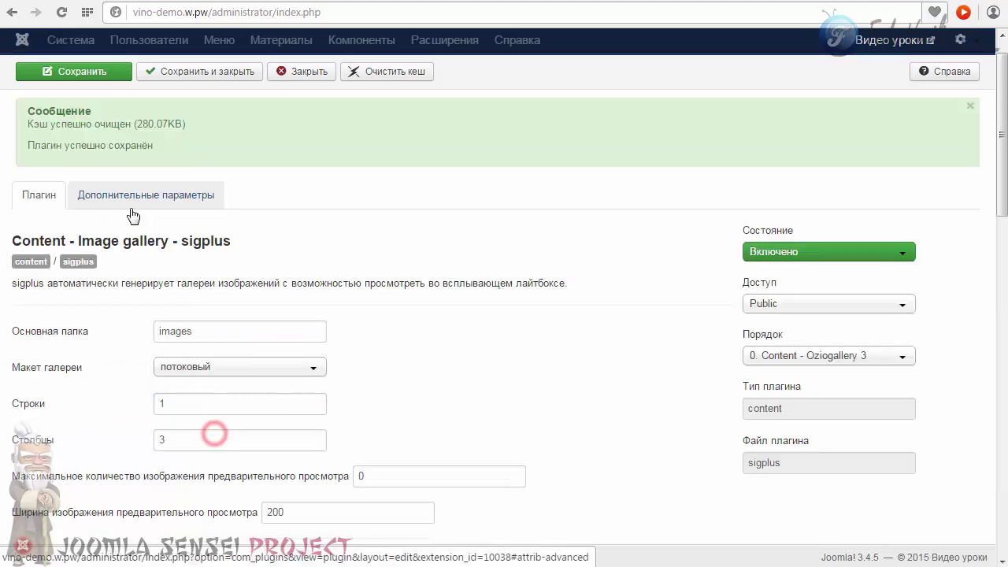
Examine the plugin's additional parameters, including thumbnail quality, custom settings and the backup and restore of settings
left_click(128, 198)
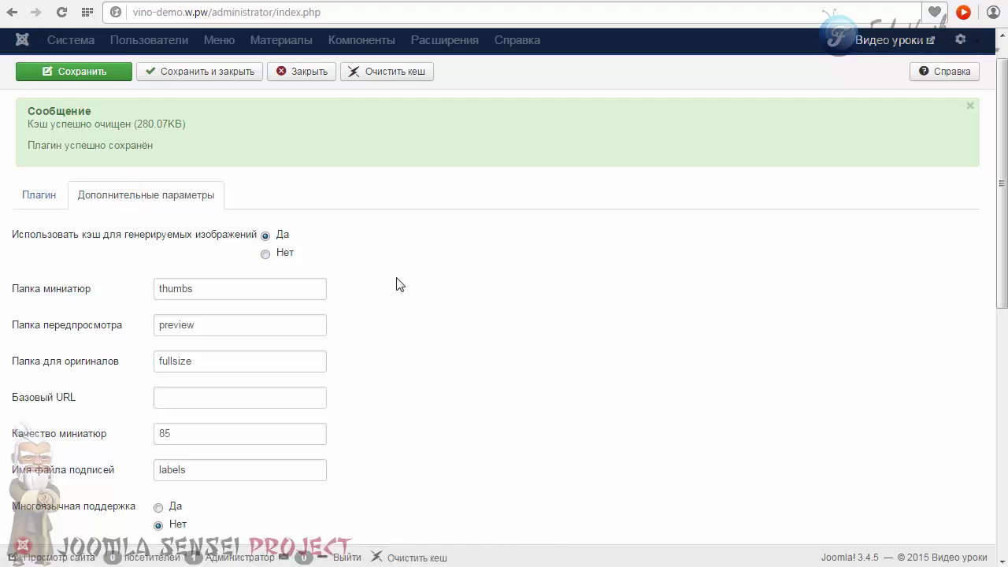
scroll(399, 283, "down", 2)
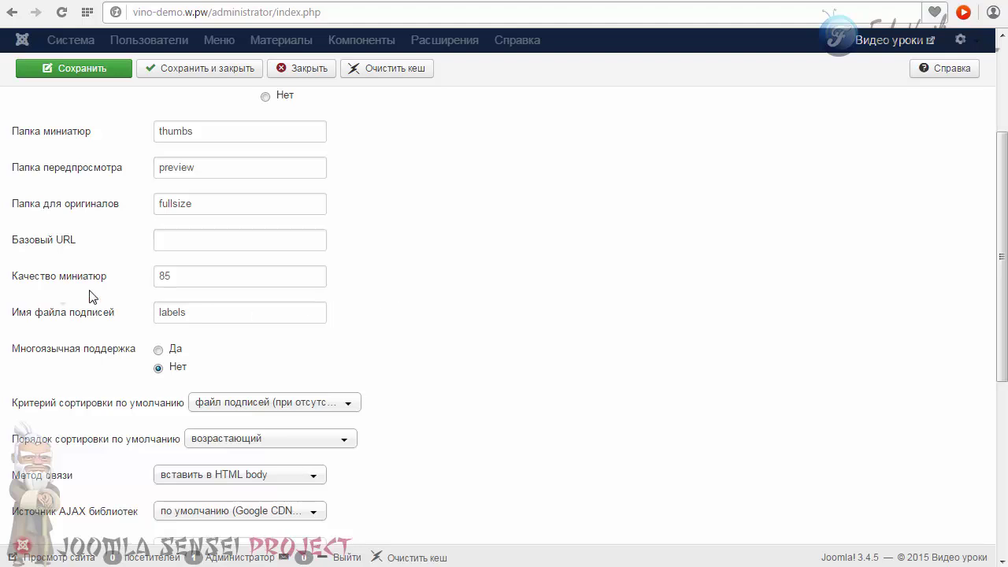
left_click_drag(175, 276, 155, 277)
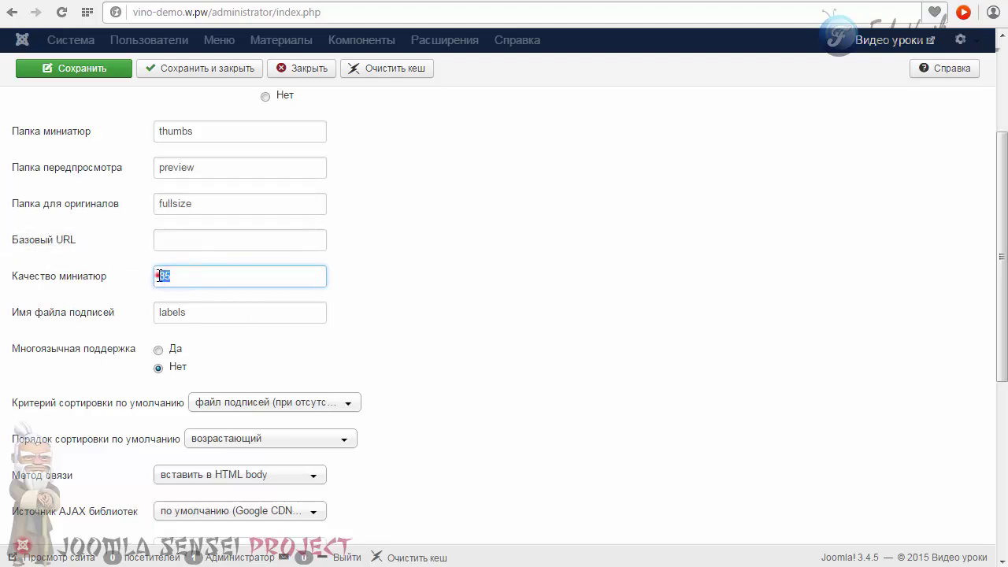
left_click(184, 277)
double_click(187, 275)
left_click(187, 274)
scroll(292, 277, "down", 5)
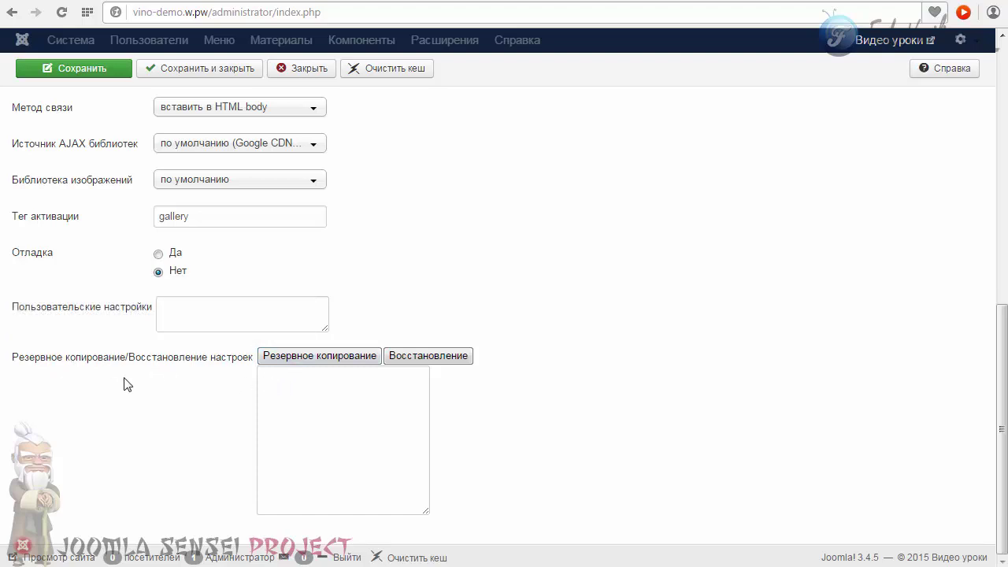
left_click(341, 395)
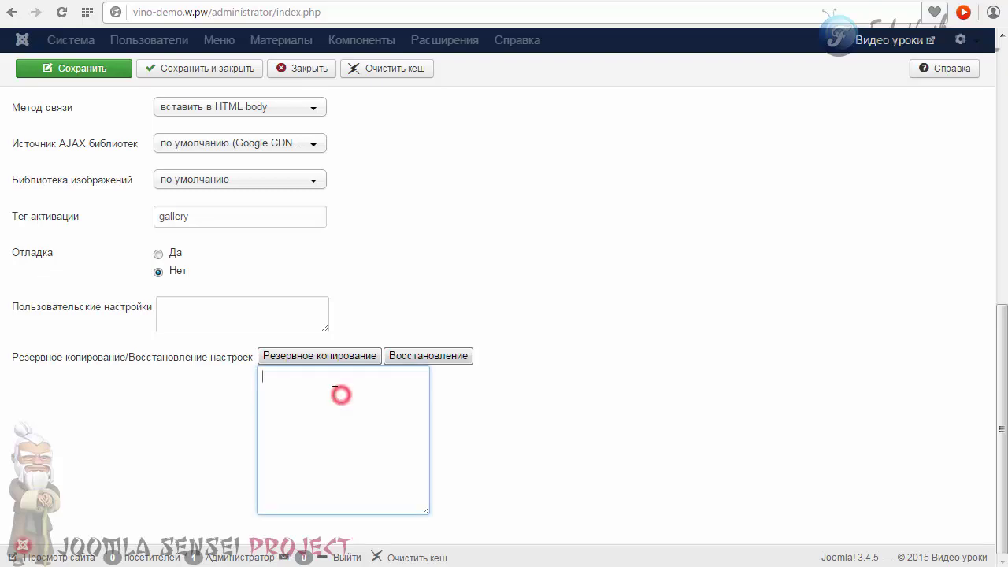
mouse_move(151, 318)
scroll(338, 424, "up", 7)
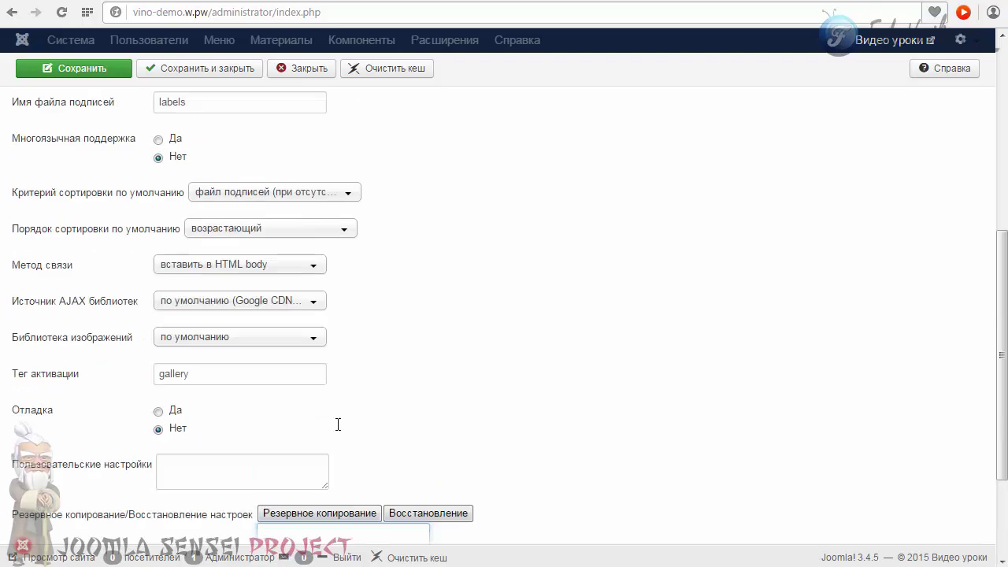
Look over the main plugin settings once more and check the resulting gallery on the public article page
left_click(24, 233)
scroll(272, 270, "down", 4)
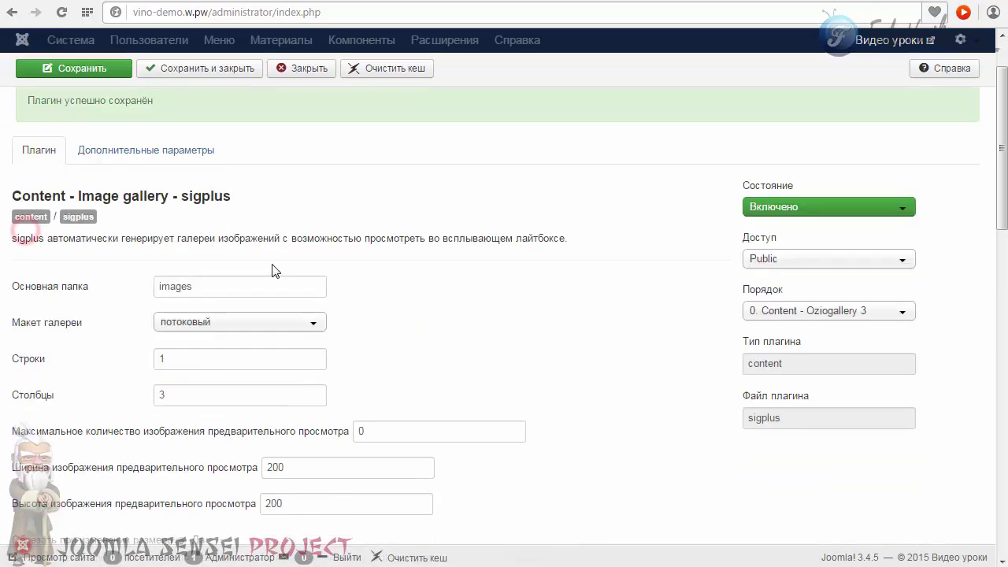
scroll(131, 279, "down", 3)
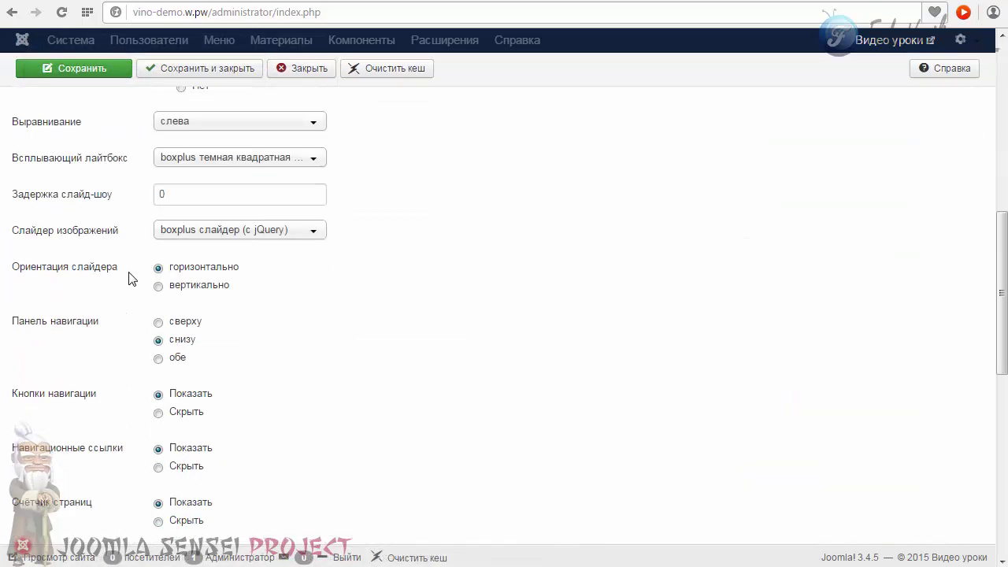
scroll(165, 219, "down", 3)
scroll(152, 219, "down", 2)
scroll(545, 349, "up", 10)
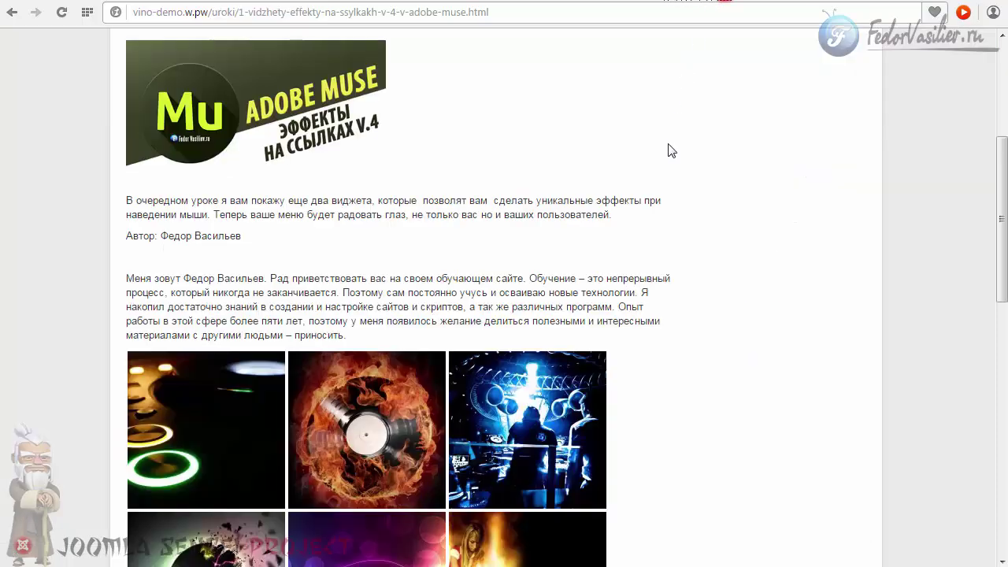
scroll(668, 151, "up", 4)
scroll(636, 198, "down", 5)
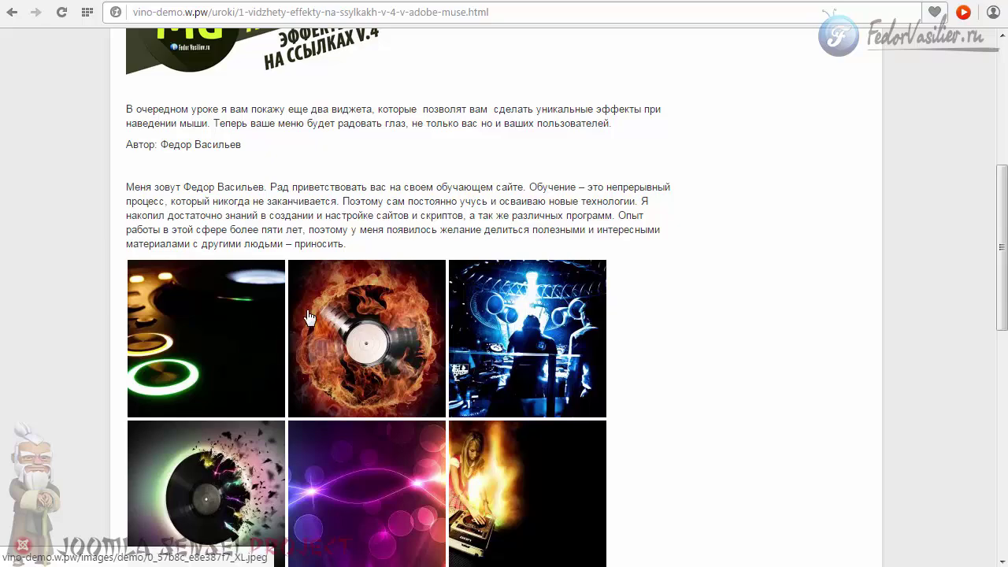
scroll(698, 294, "up", 10)
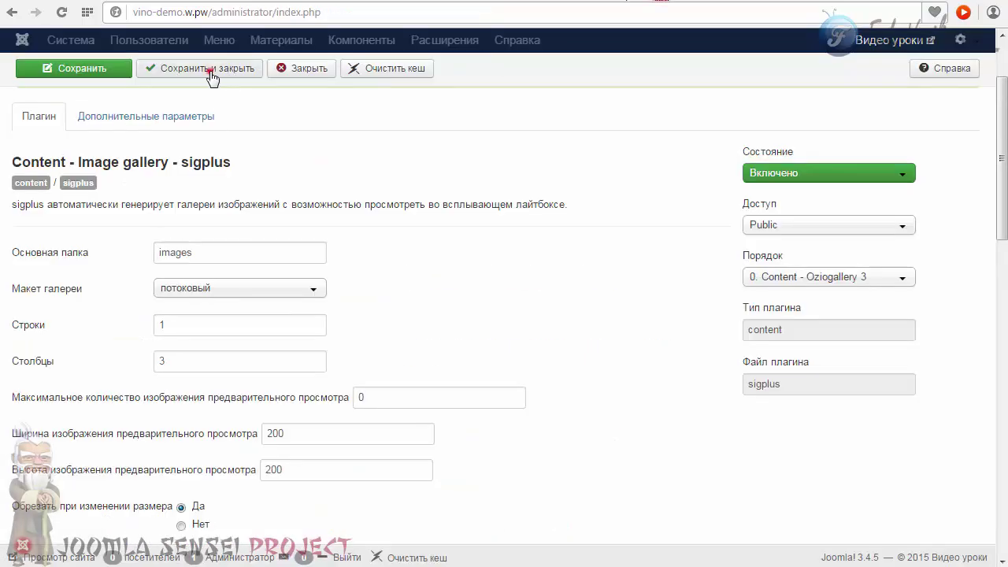
Save and close the sigplus plugin, and open the sigplus module from the module manager
left_click(211, 71)
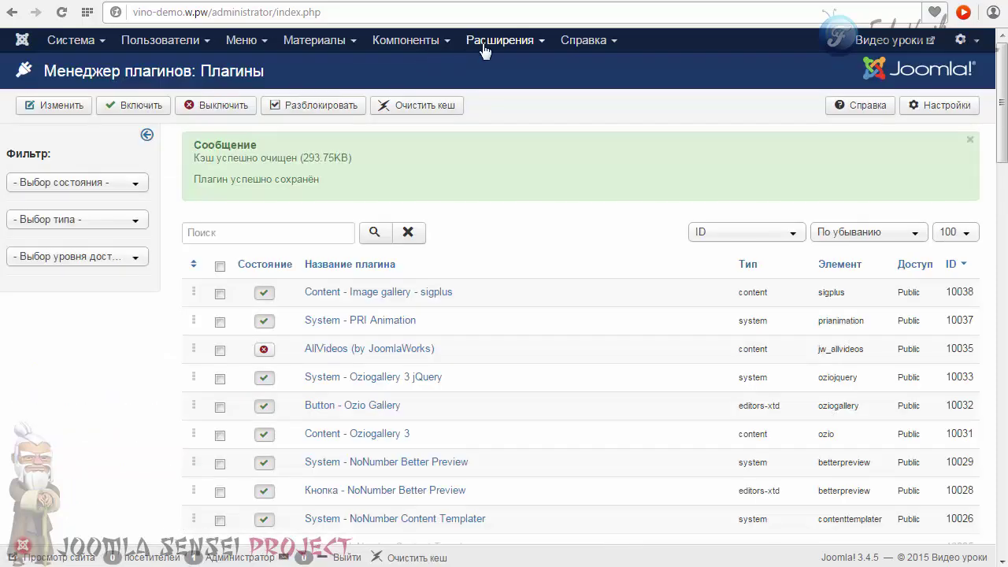
left_click(484, 41)
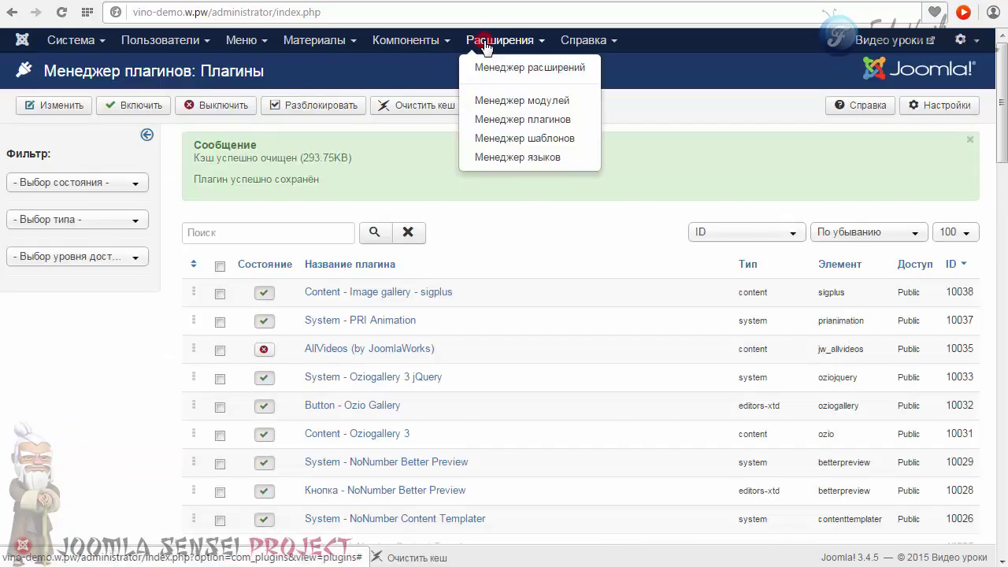
left_click(512, 100)
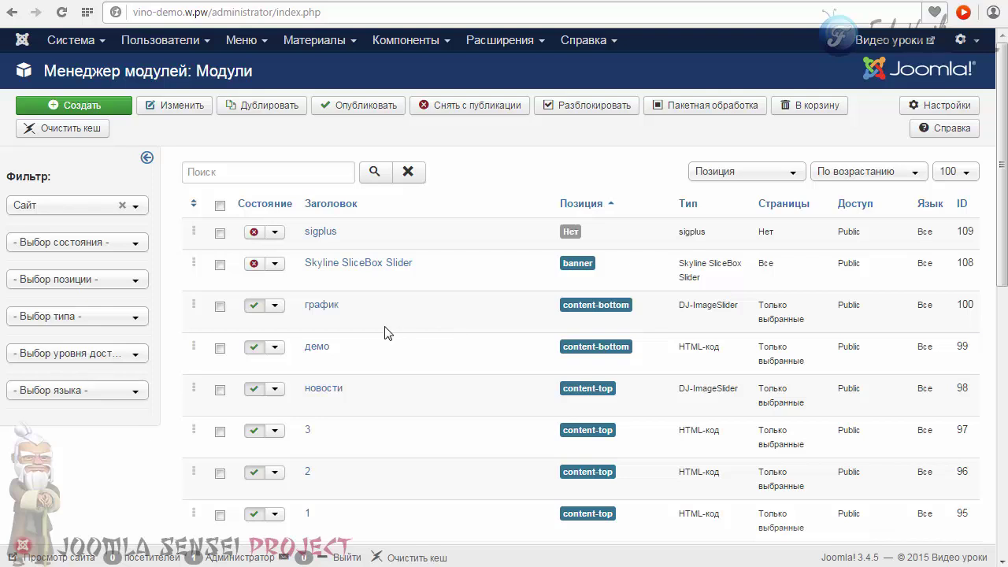
left_click(325, 233)
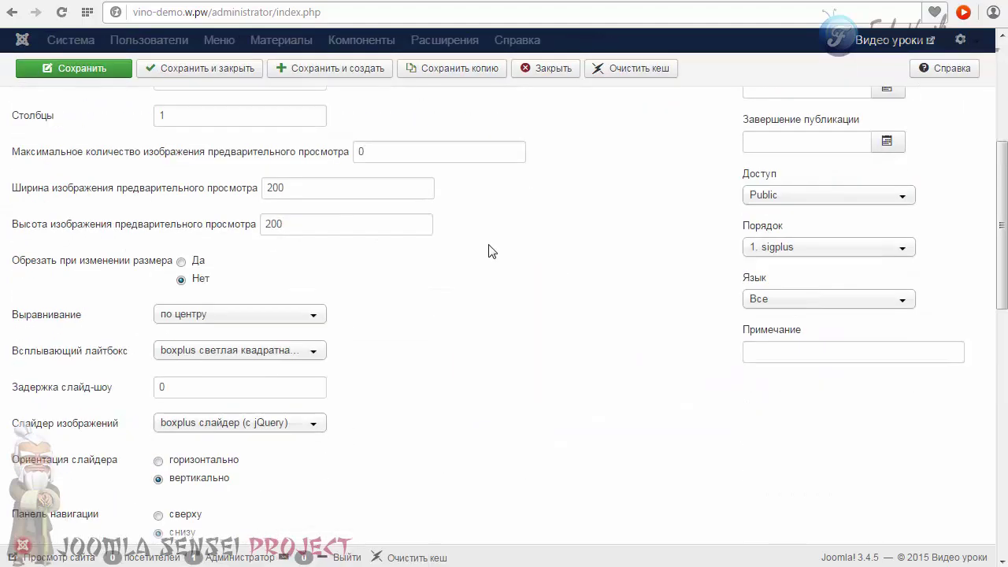
Examine the sigplus module's image folder, menu assignment, access rights and additional parameters
scroll(488, 250, "up", 2)
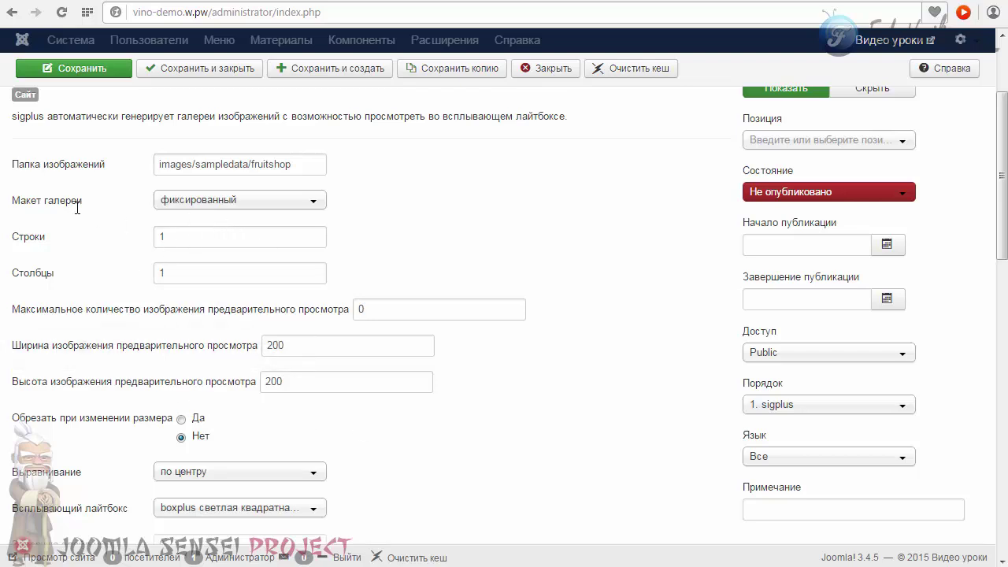
mouse_move(244, 171)
left_click_drag(300, 163, 112, 173)
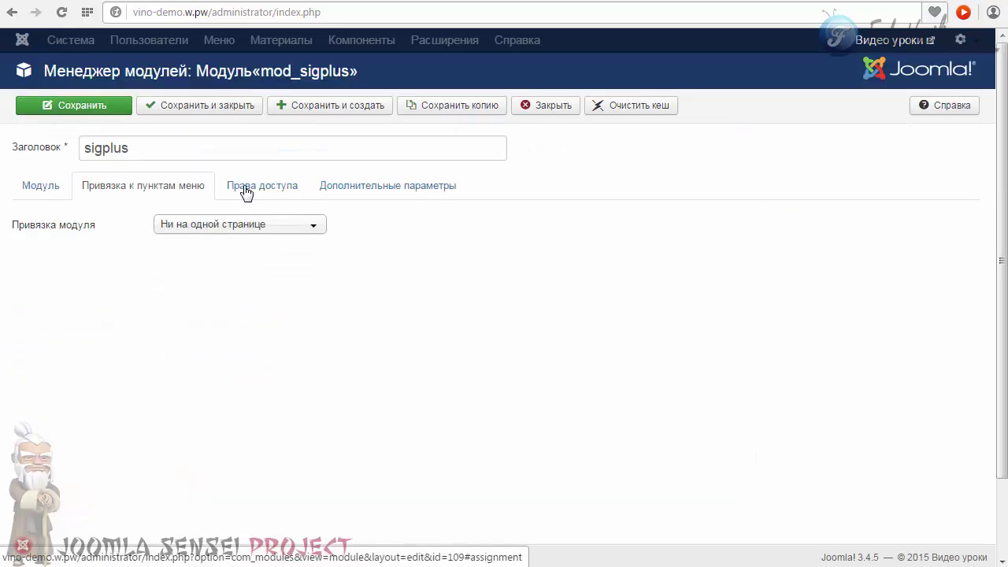
left_click(272, 185)
left_click(373, 189)
scroll(346, 236, "down", 10)
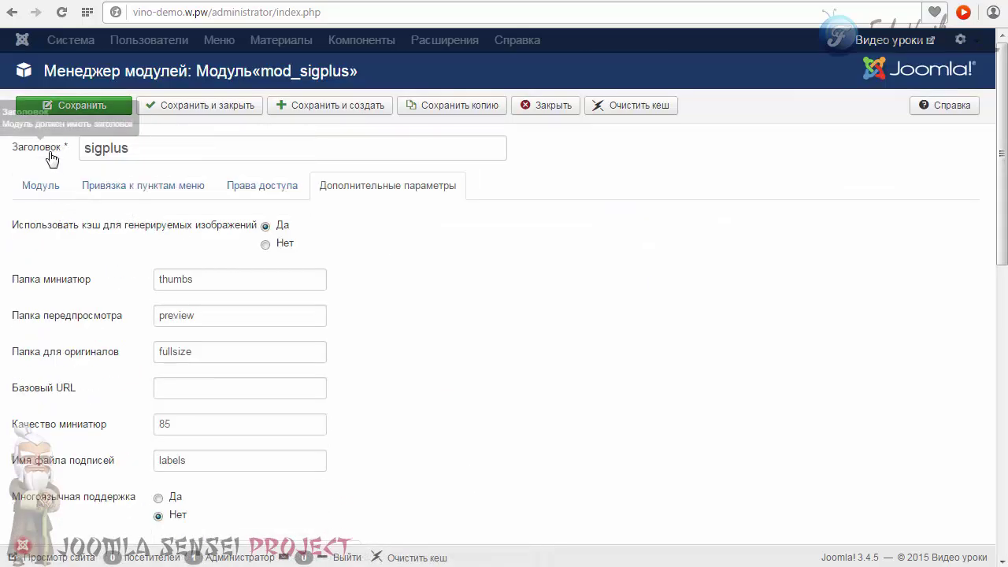
Look through the module's main gallery settings and view the finished gallery on the public article page
left_click(41, 187)
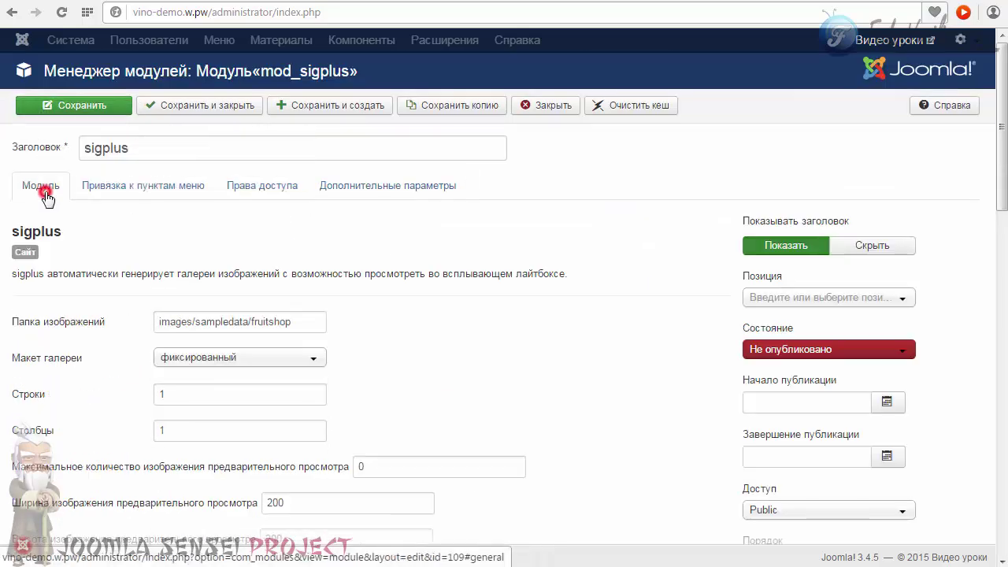
scroll(87, 296, "down", 3)
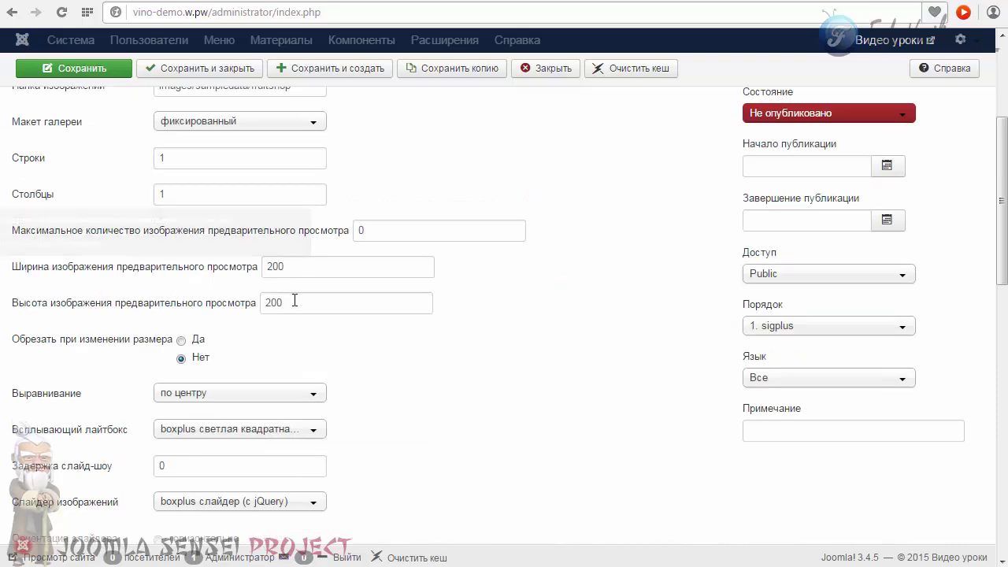
scroll(292, 300, "down", 11)
scroll(292, 299, "down", 4)
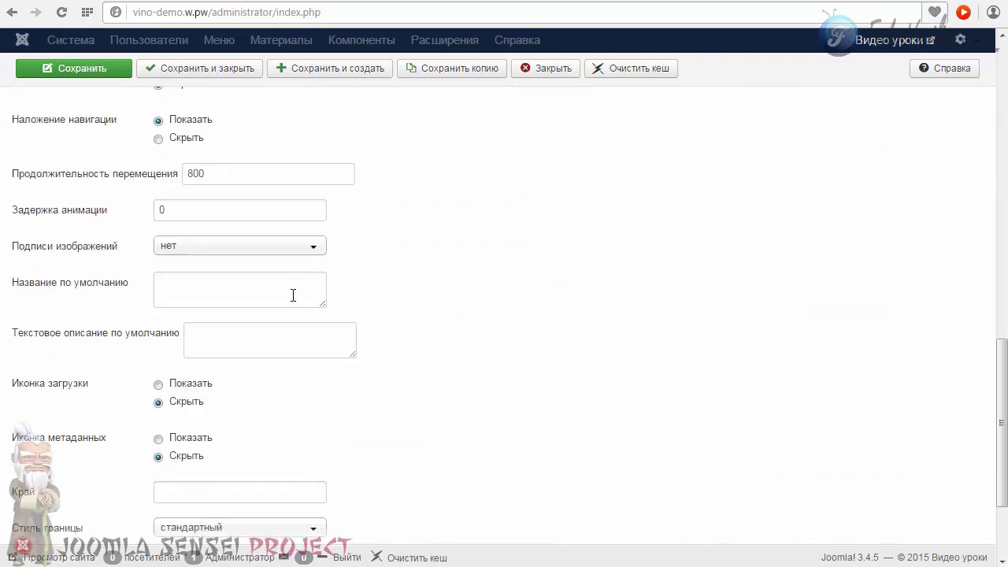
scroll(293, 299, "up", 10)
scroll(355, 287, "up", 5)
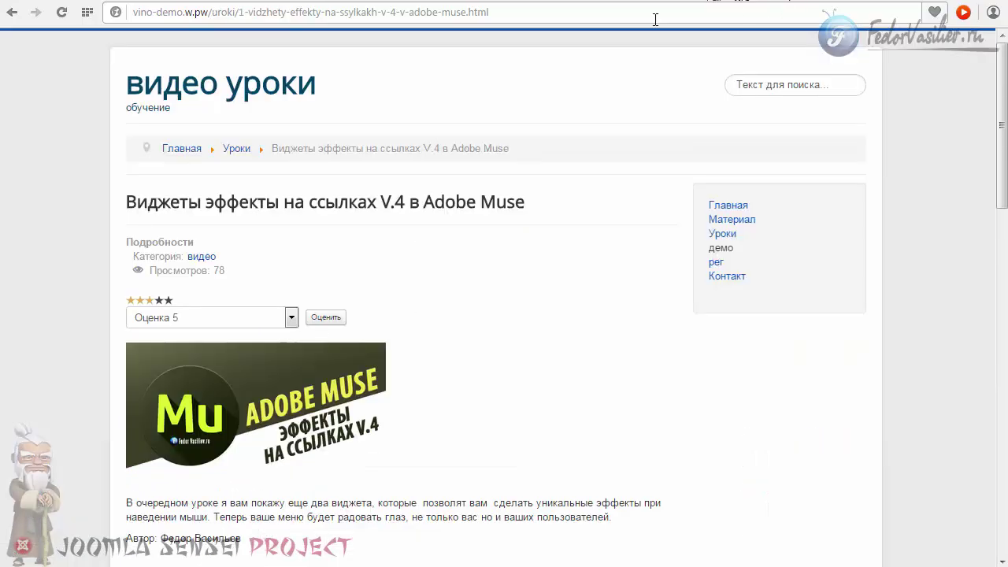
scroll(400, 164, "down", 10)
scroll(400, 164, "down", 3)
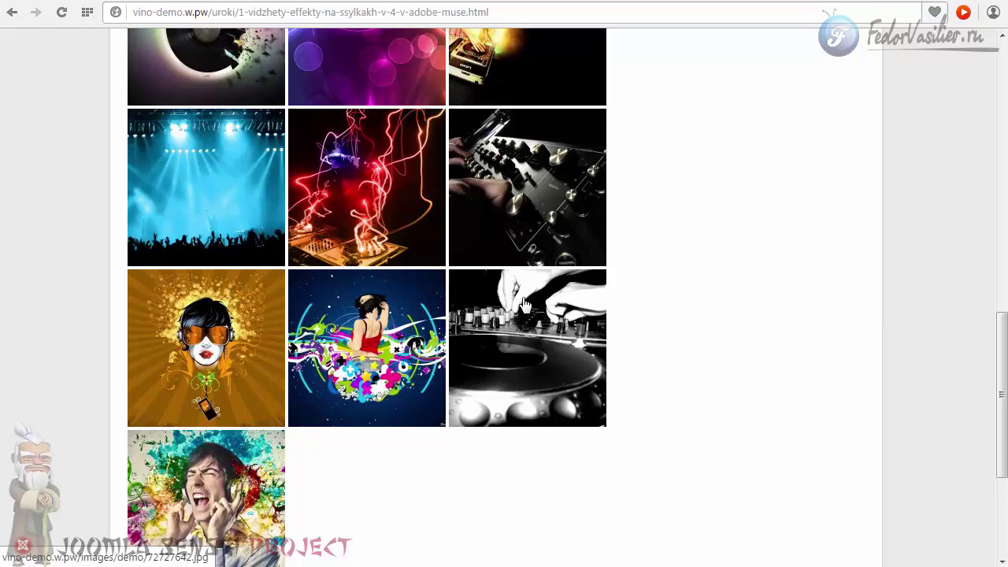